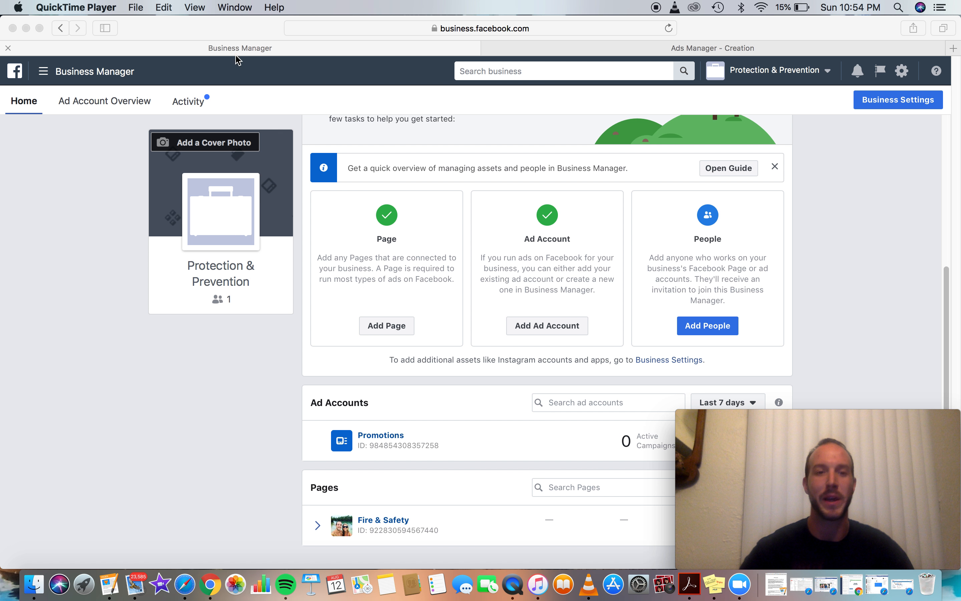
click(259, 197)
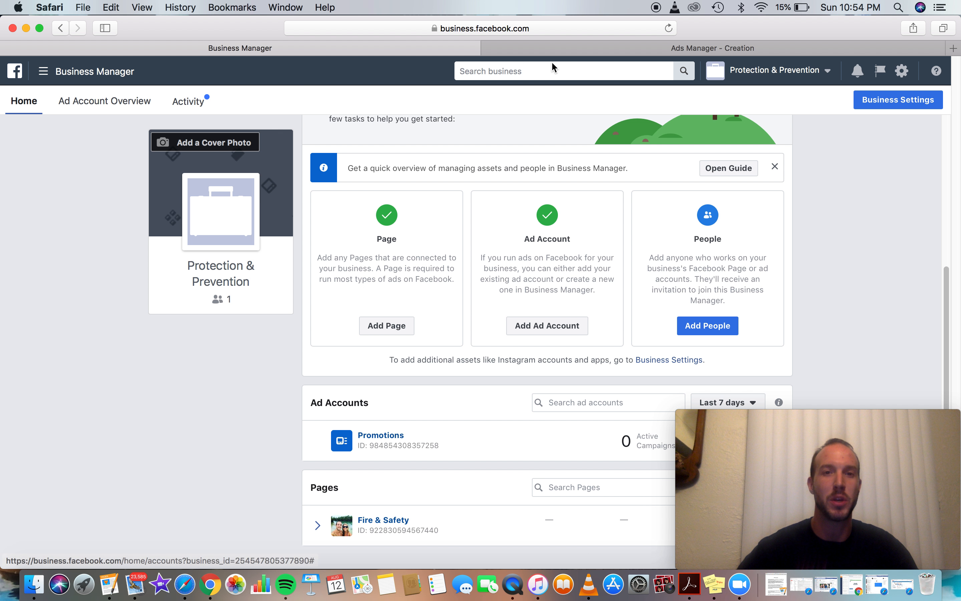
click(407, 28)
click(750, 32)
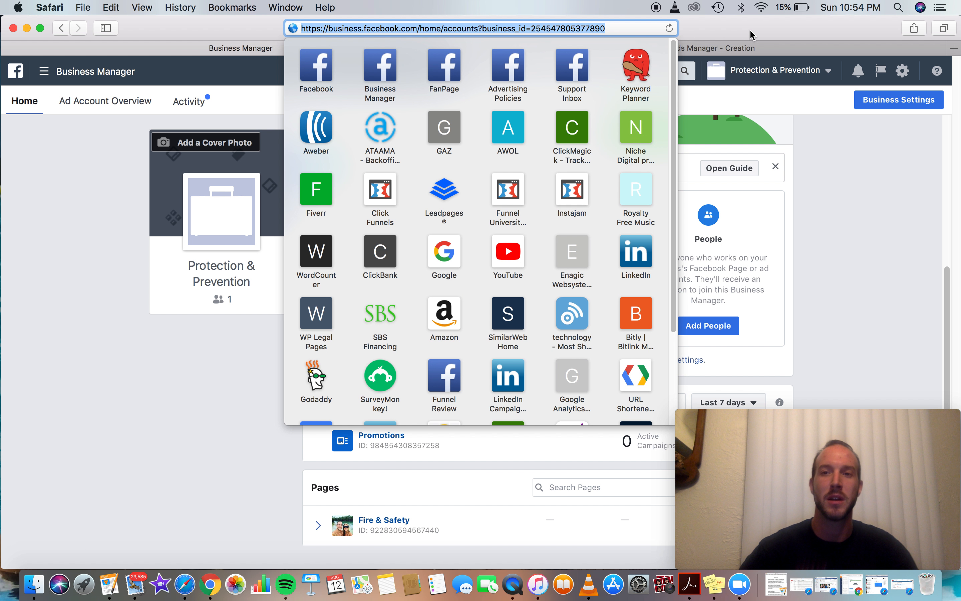
click(902, 172)
click(19, 73)
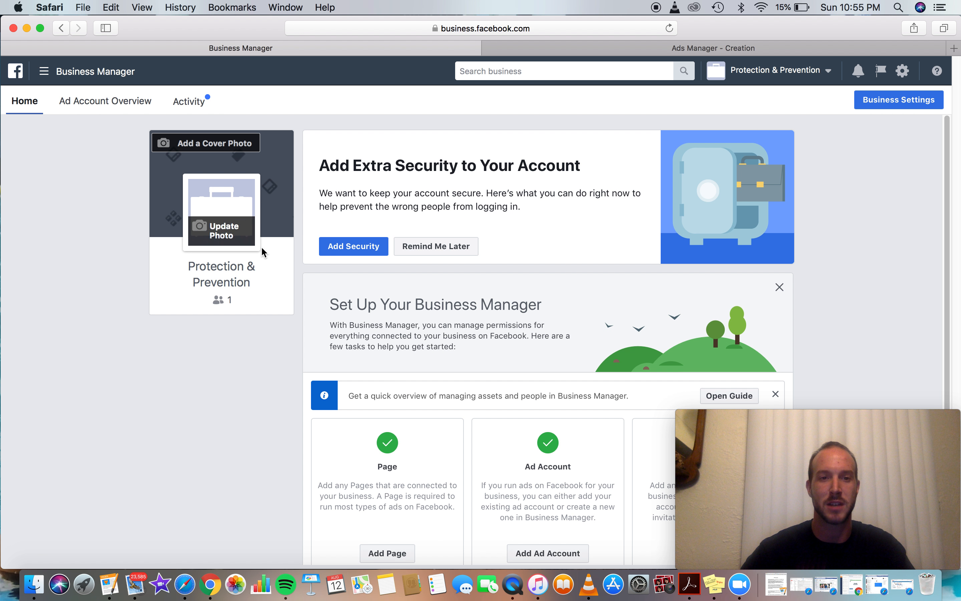
Open the Promotions ad account from the business home page and start creating a new campaign.
scroll(258, 247, down, 1)
scroll(572, 247, down, 6)
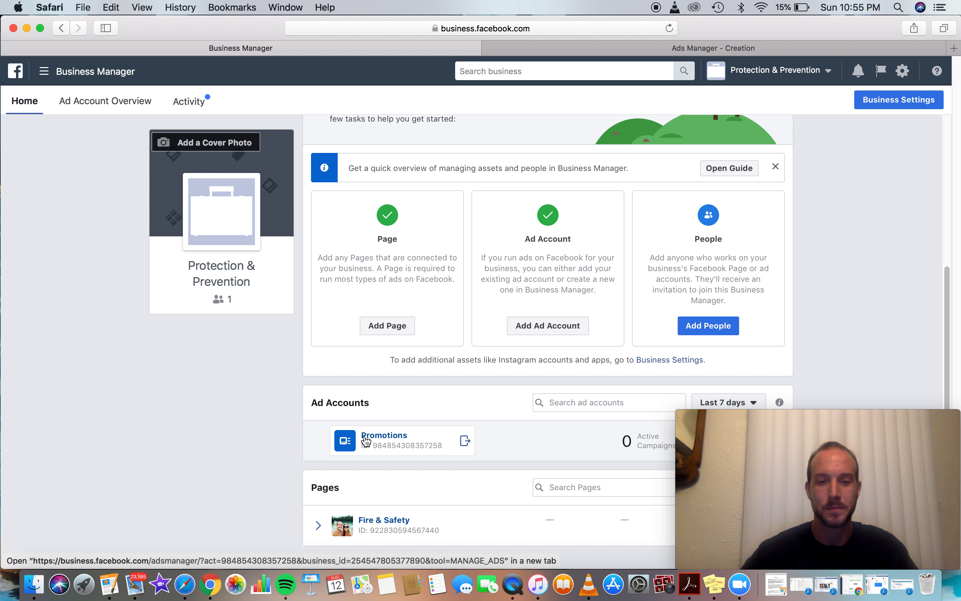
click(366, 437)
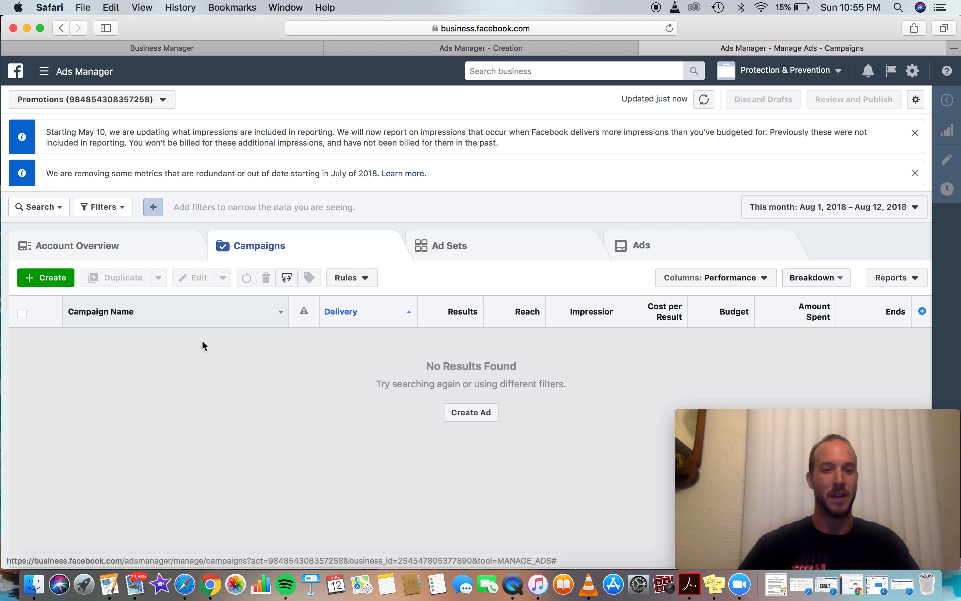
click(55, 279)
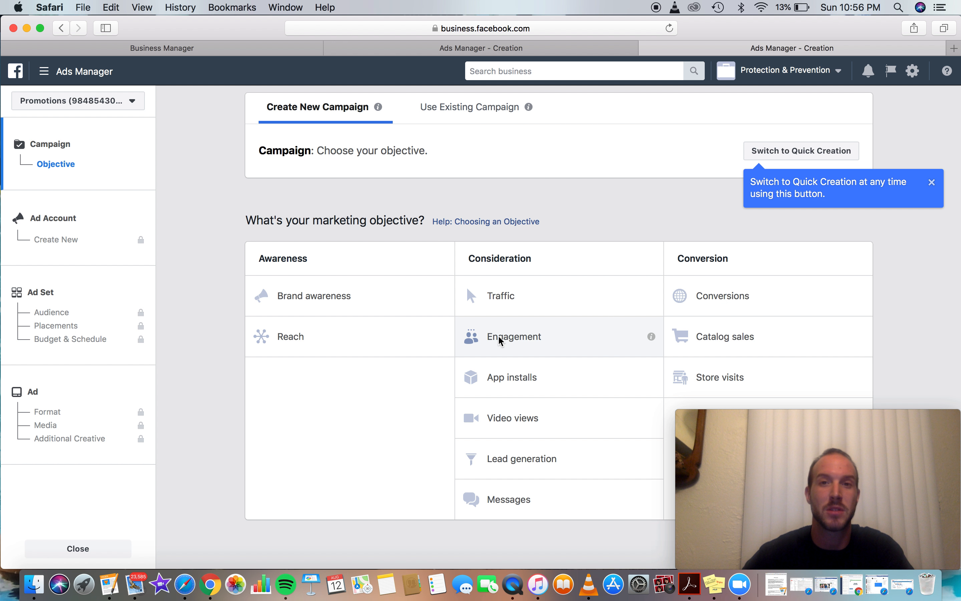
Choose Engagement as the campaign's marketing objective and set its engagement type to Page likes.
click(501, 375)
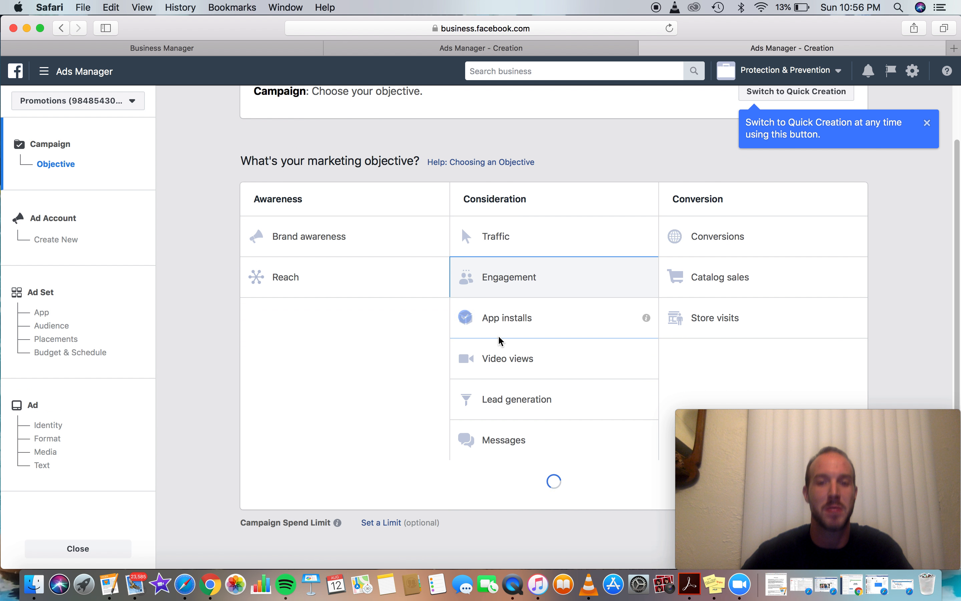
scroll(500, 201, up, 5)
click(501, 205)
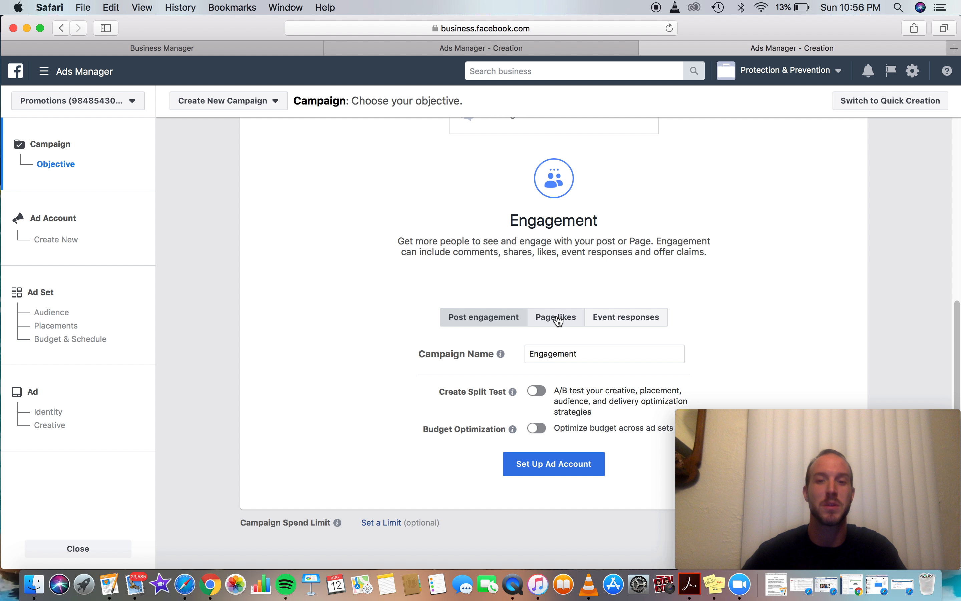
click(556, 317)
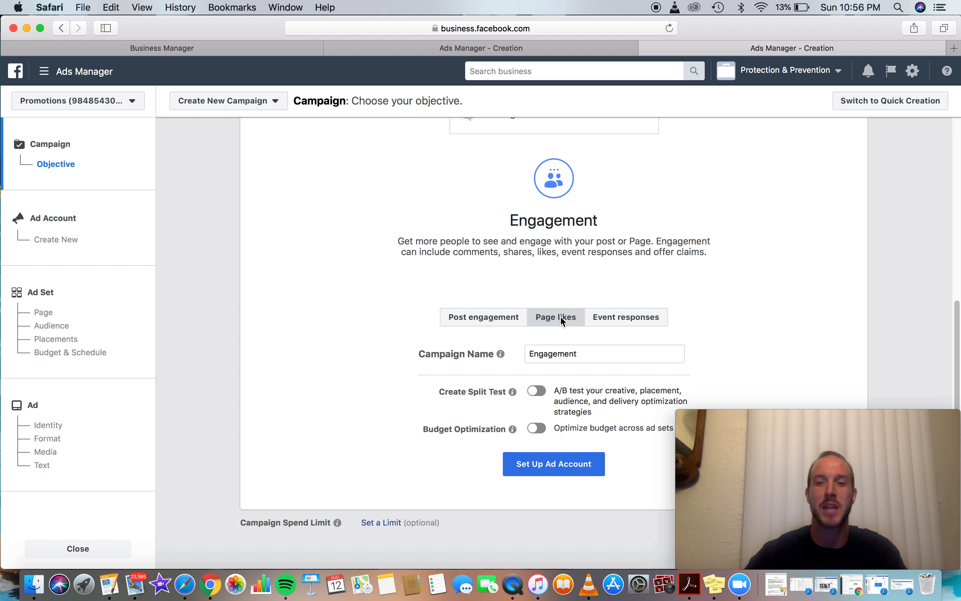
Replace the default campaign name with "Test".
click(581, 353)
drag(580, 353, 459, 349)
text(Test)
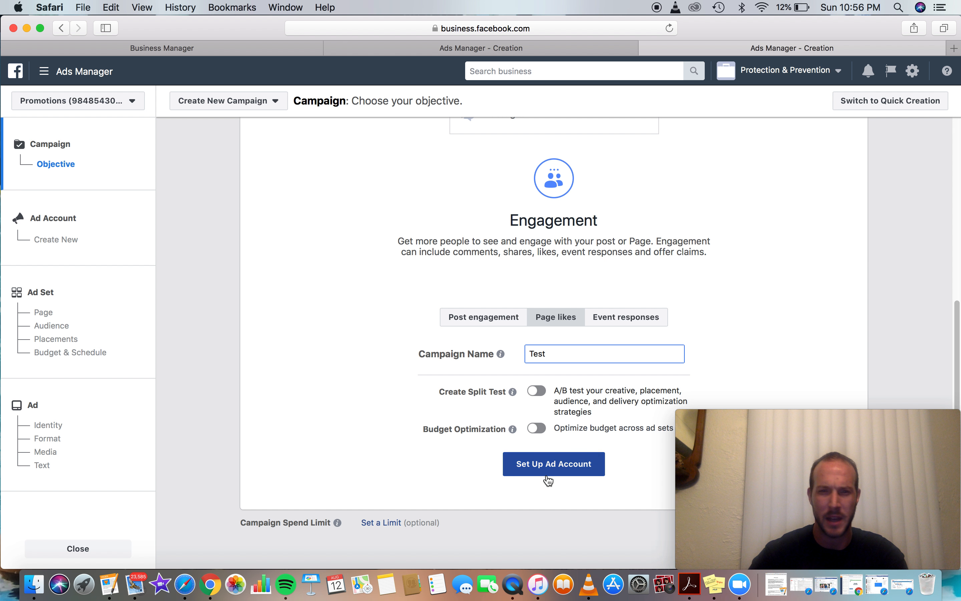
Check which ad account is selected for the new campaign, keeping Promotions.
scroll(552, 477, up, 10)
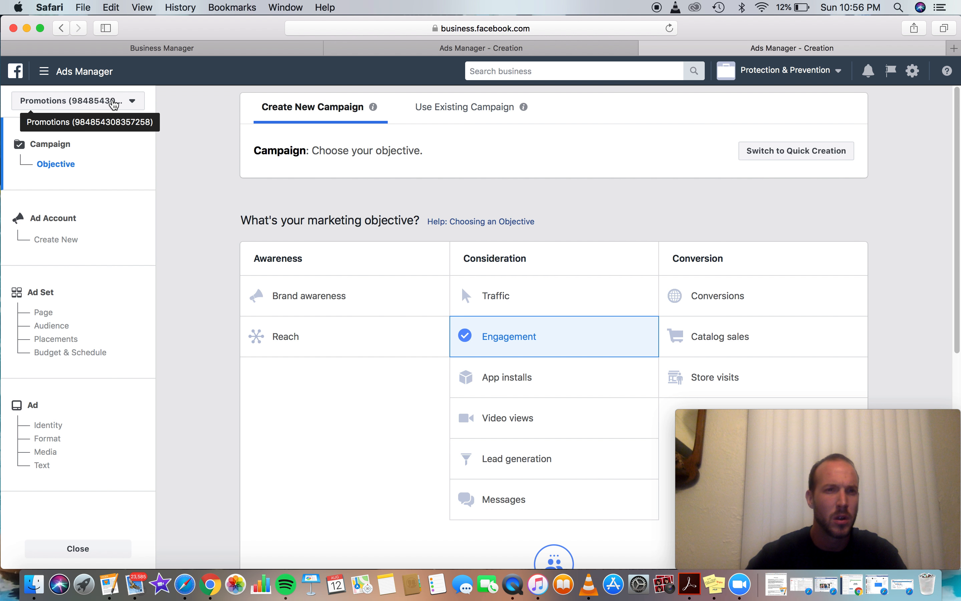
click(88, 104)
click(87, 105)
click(85, 104)
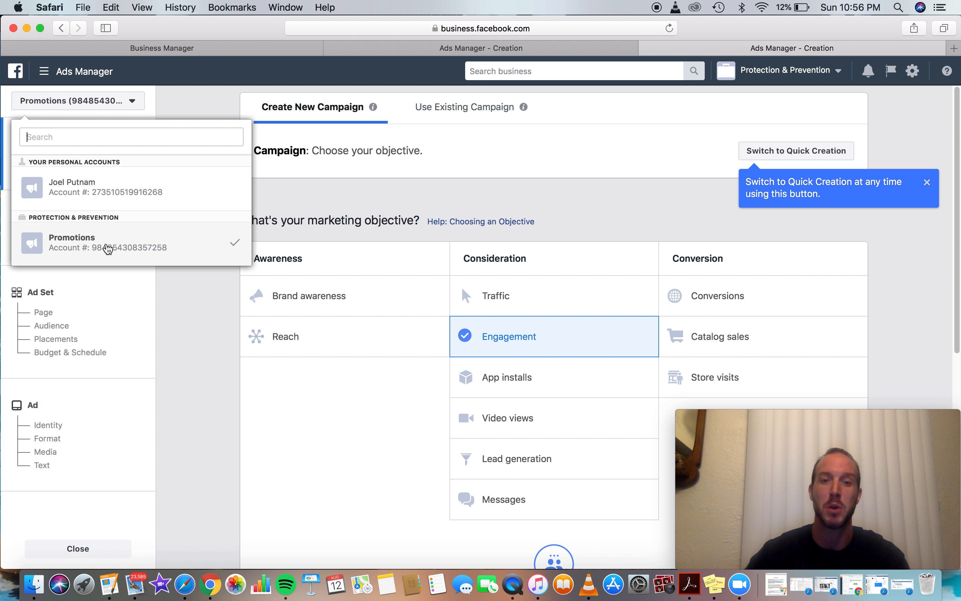
click(58, 95)
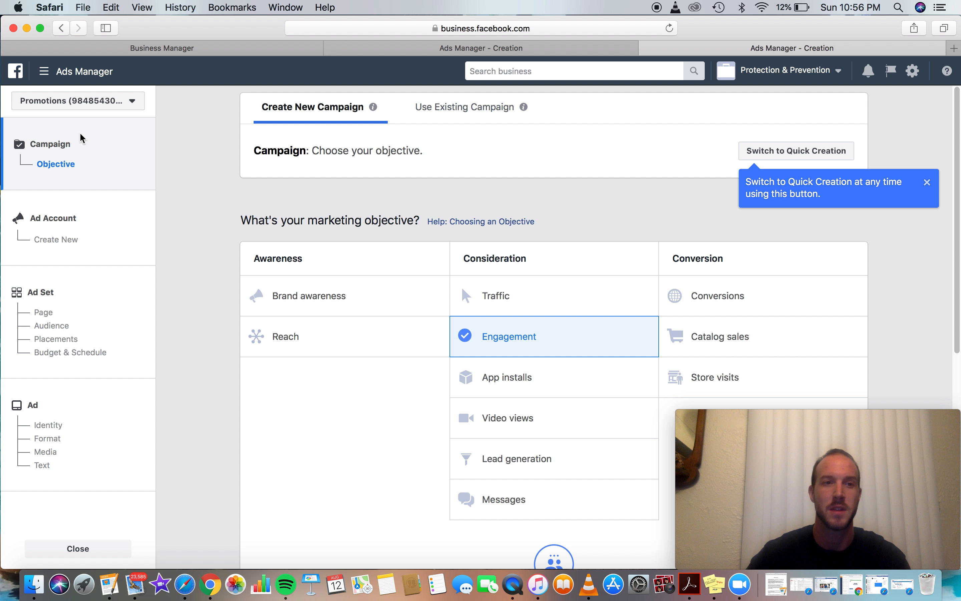
Go through the ad account setup with United States, US Dollars and America/New_York kept, and continue to the ad set.
scroll(410, 305, down, 10)
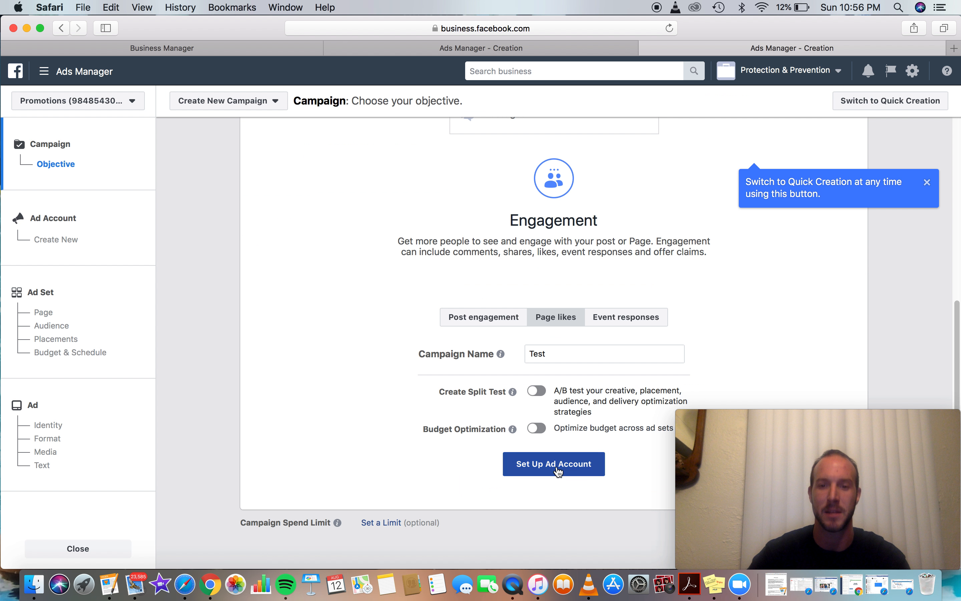
click(546, 468)
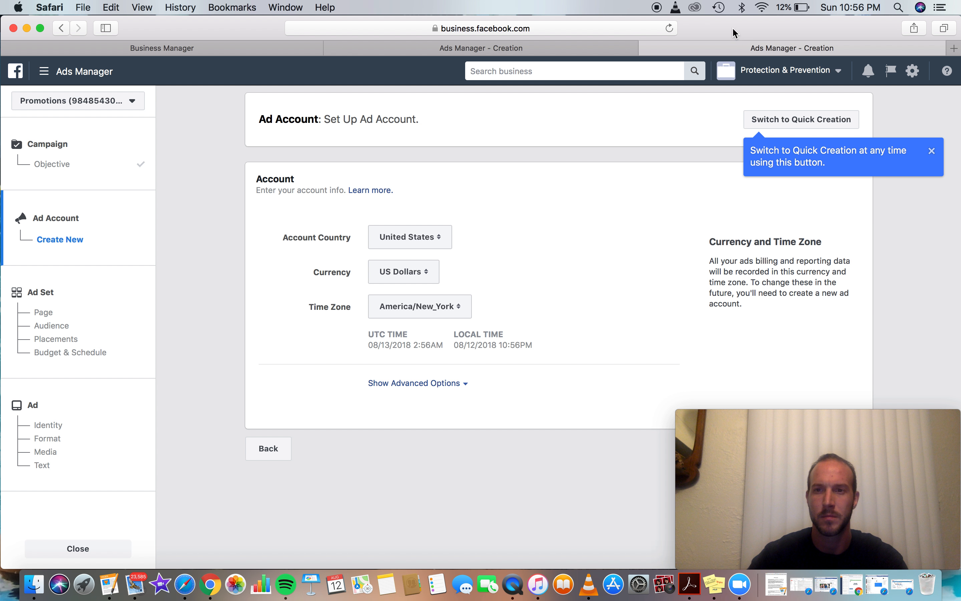
drag(735, 31, 531, 31)
click(646, 461)
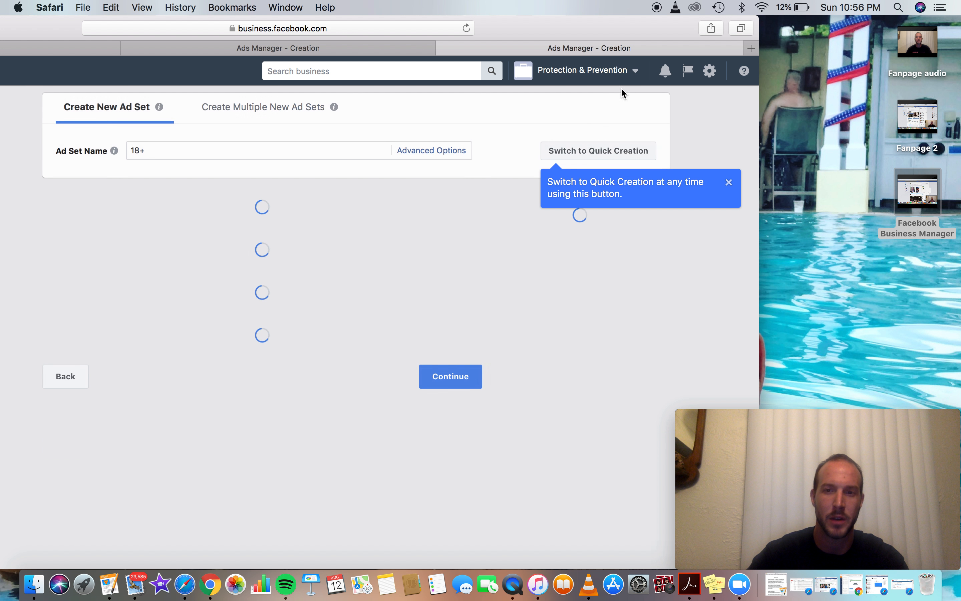
drag(582, 31, 788, 4)
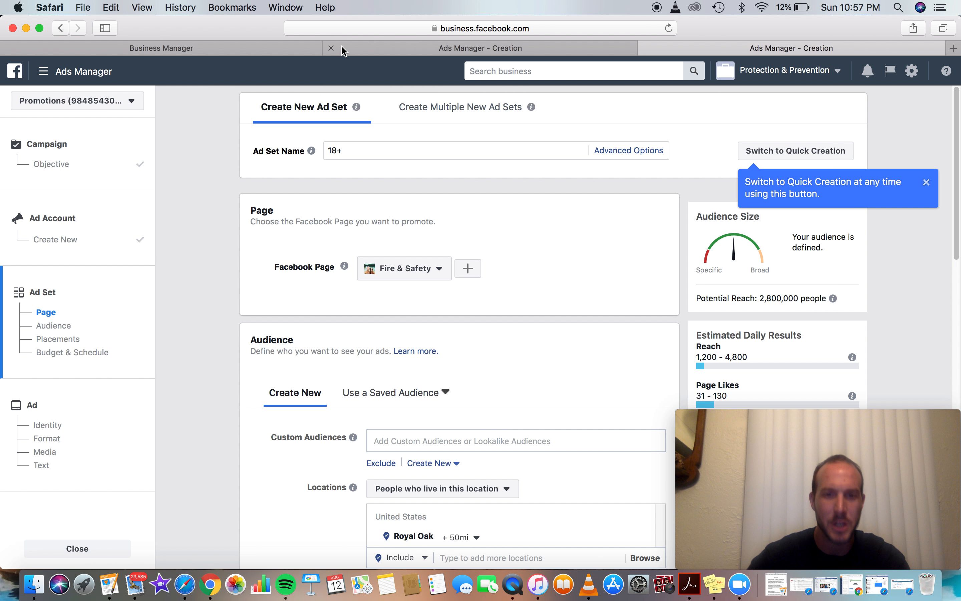
Examine the new ad set's name, promoted Facebook Page and audience settings.
scroll(581, 300, down, 2)
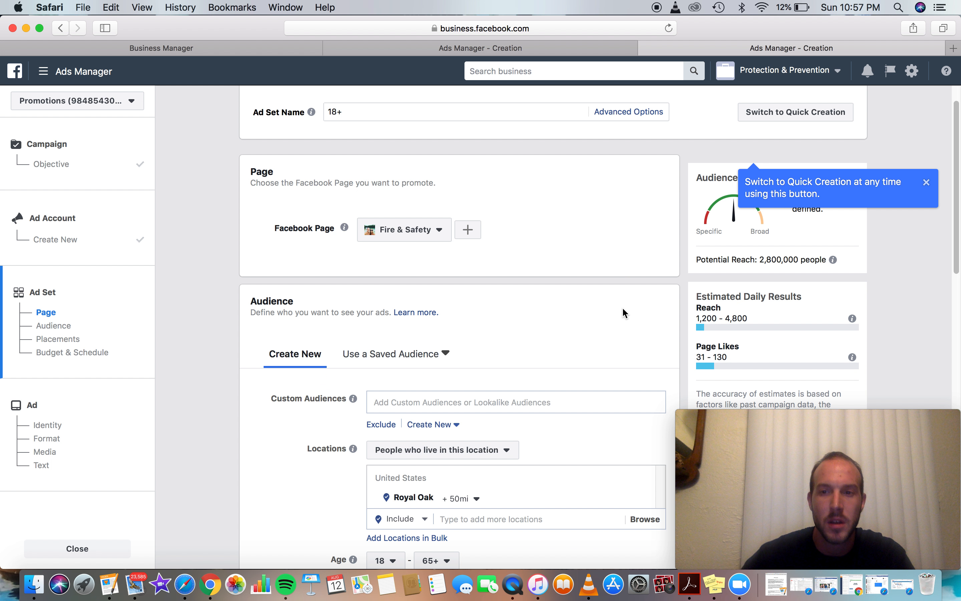
scroll(622, 304, up, 2)
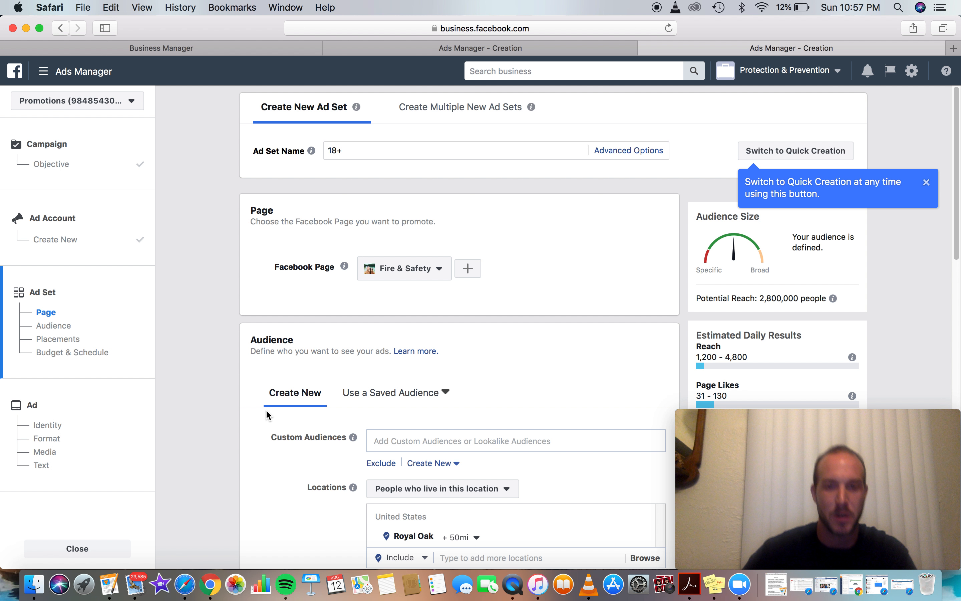
scroll(272, 408, down, 2)
scroll(272, 402, down, 10)
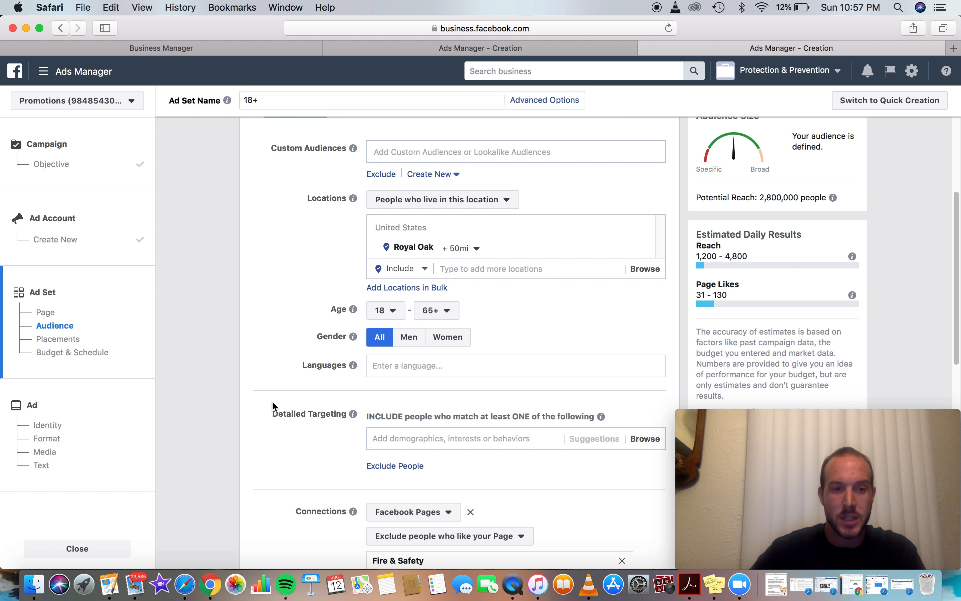
scroll(377, 308, up, 4)
scroll(376, 307, up, 5)
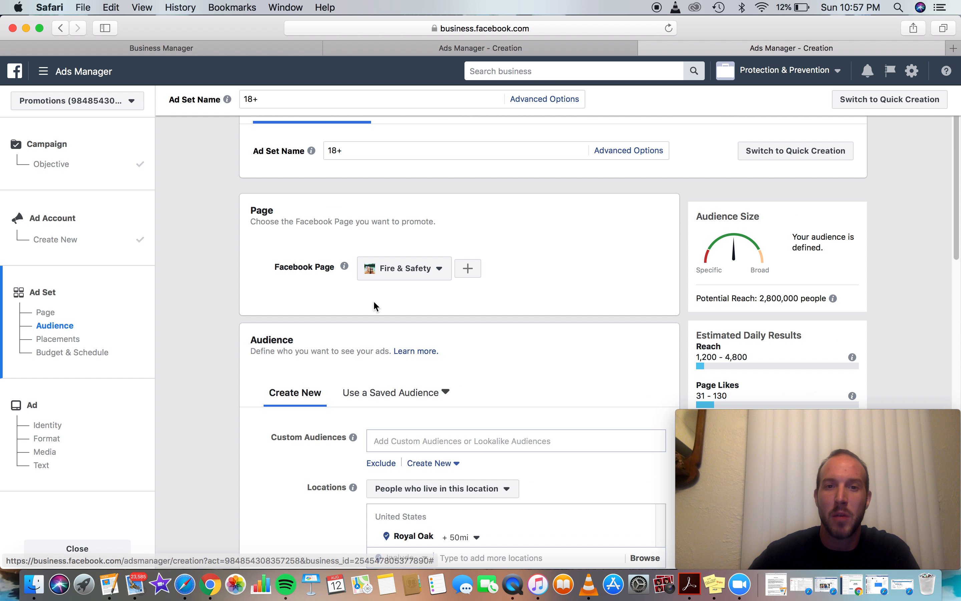
click(347, 149)
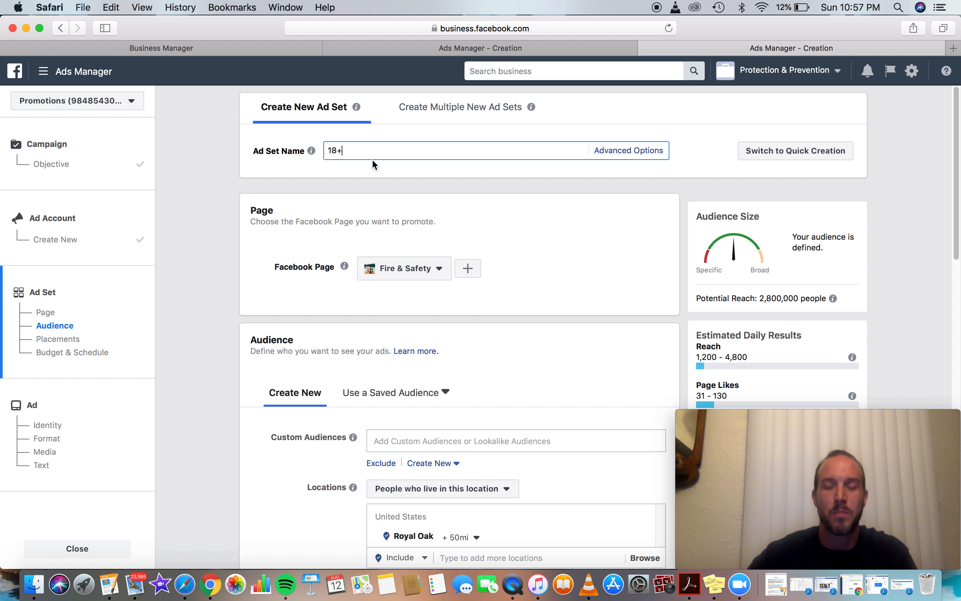
scroll(372, 158, down, 5)
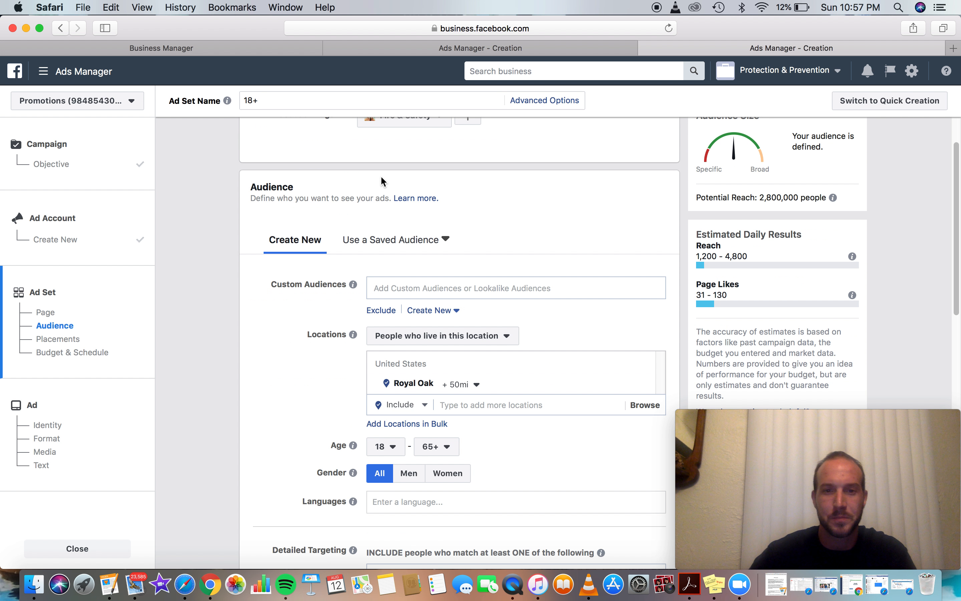
scroll(381, 179, up, 1)
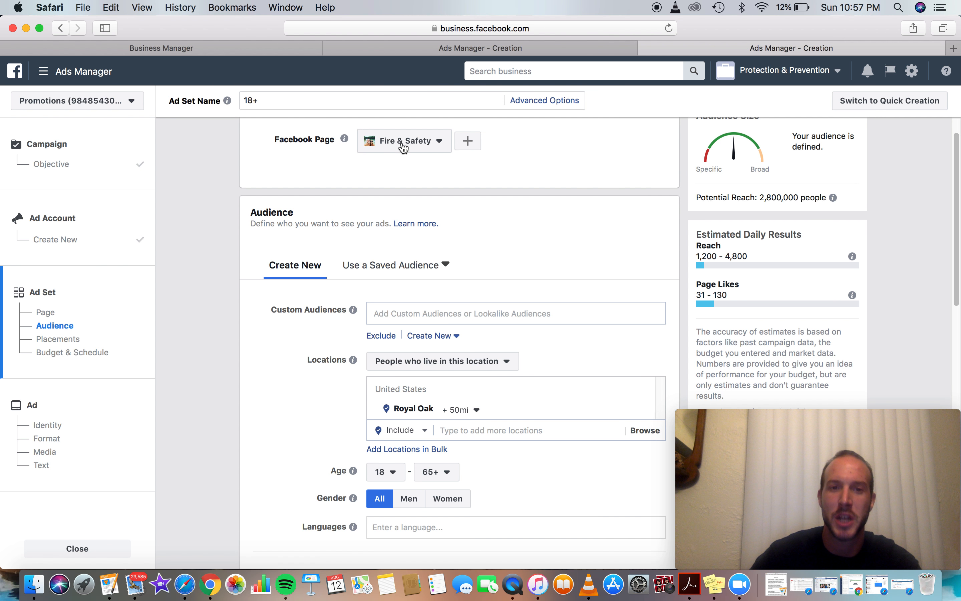
scroll(414, 242, down, 3)
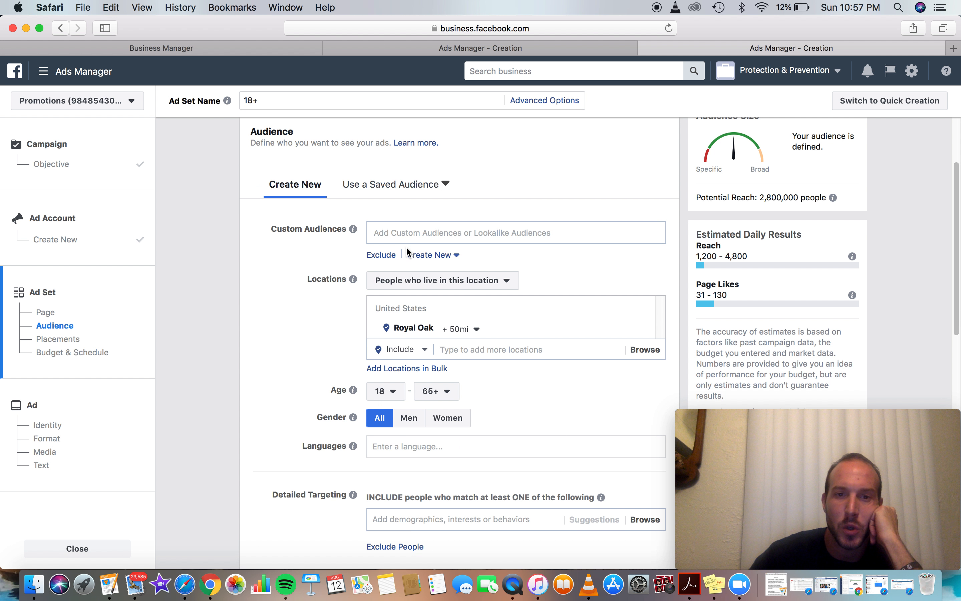
Set the targeting radius around Royal Oak to 15 miles.
scroll(404, 246, down, 3)
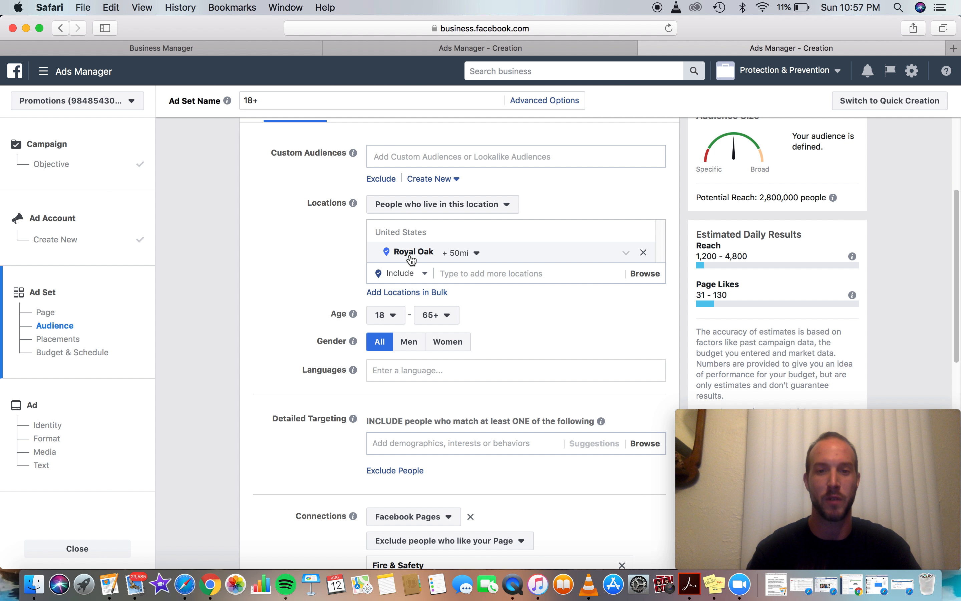
click(458, 252)
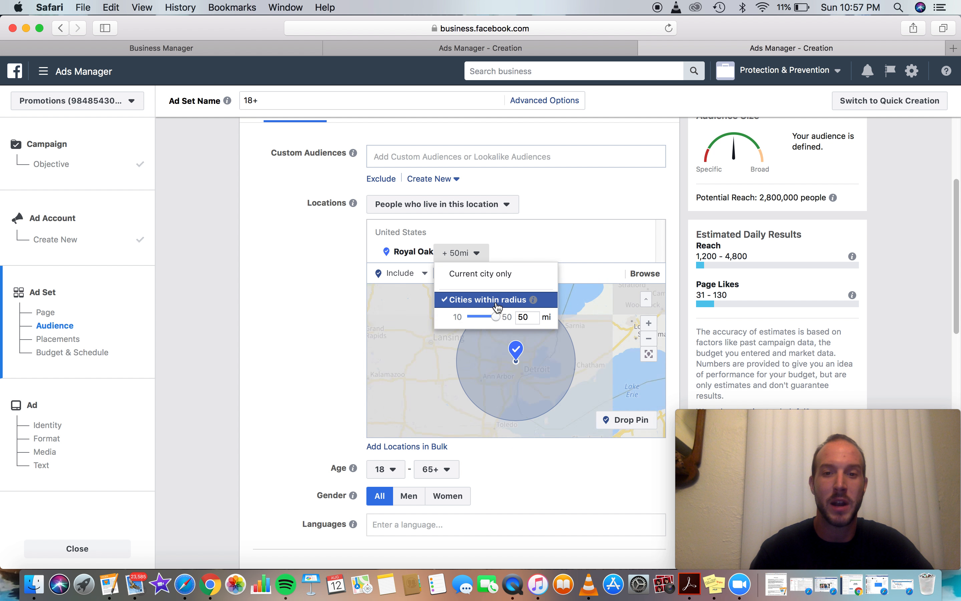
drag(498, 318, 478, 320)
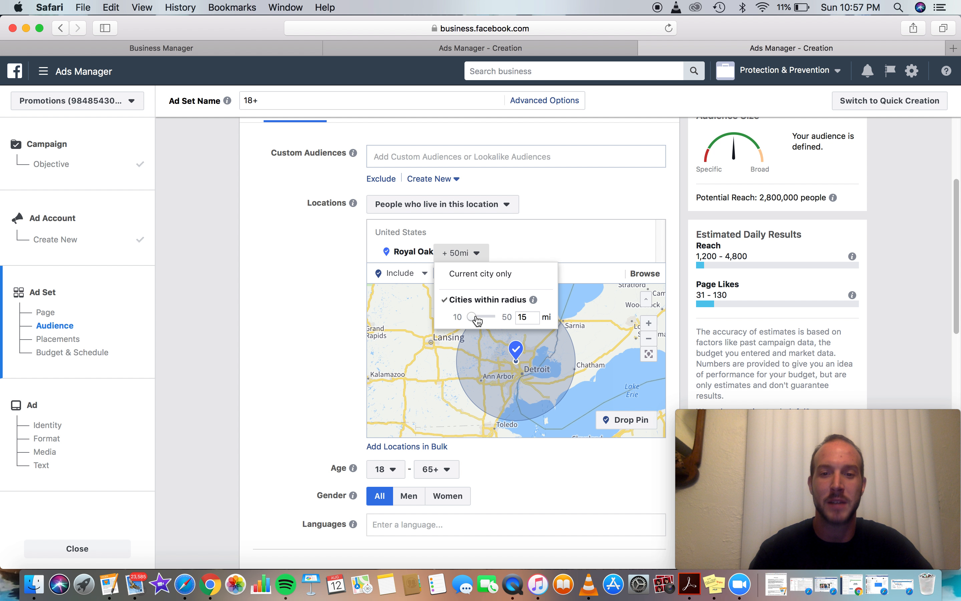
click(335, 311)
scroll(314, 320, down, 2)
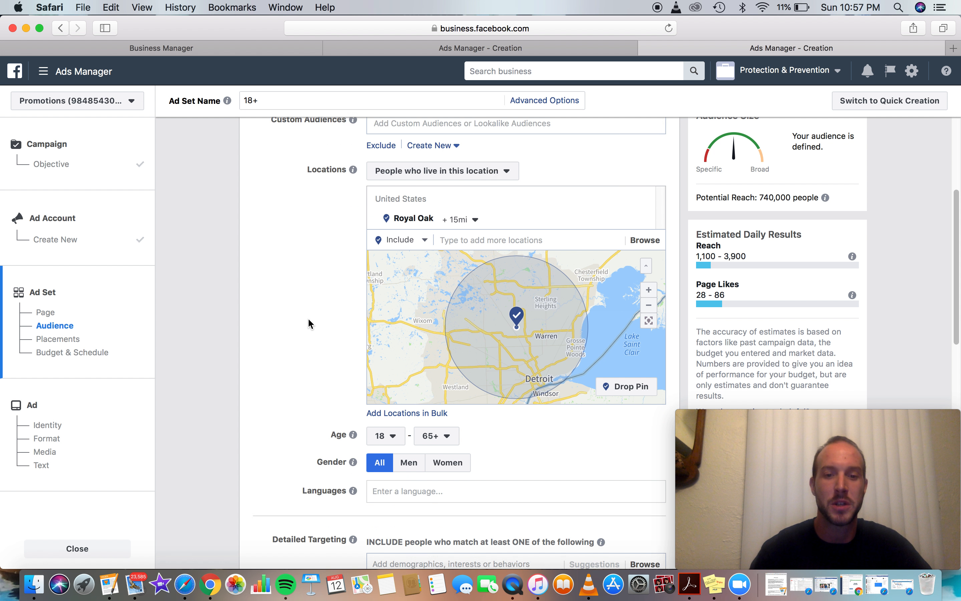
Set the audience's minimum age to 25 and keep the maximum at 65+.
scroll(309, 322, down, 1)
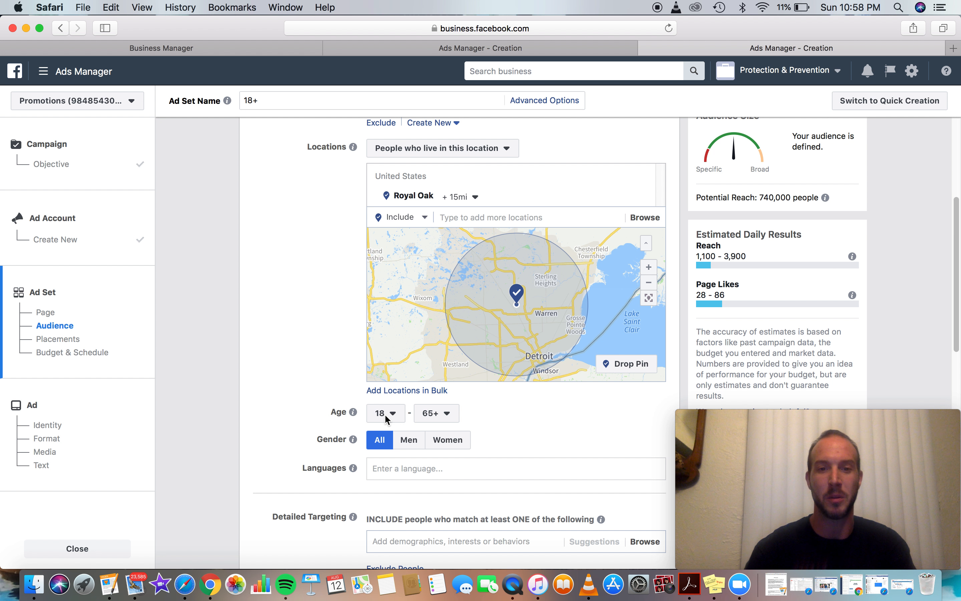
scroll(385, 413, up, 2)
click(391, 461)
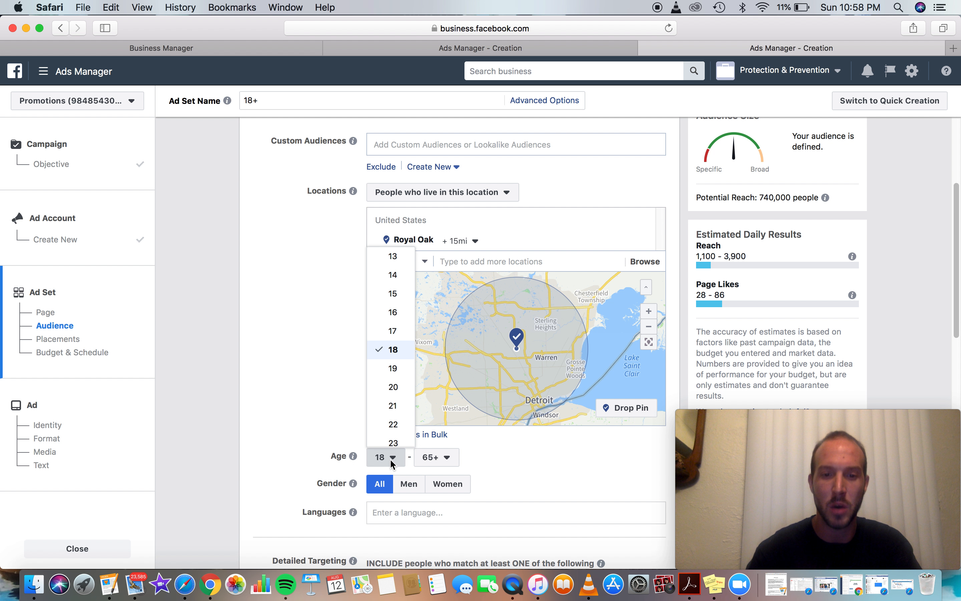
scroll(383, 359, down, 4)
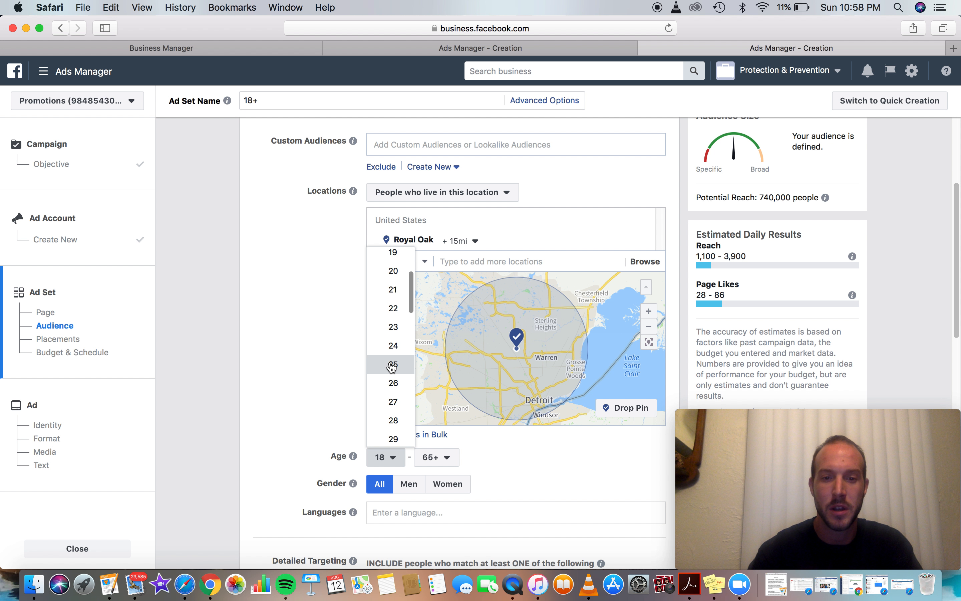
click(391, 365)
click(443, 455)
click(490, 454)
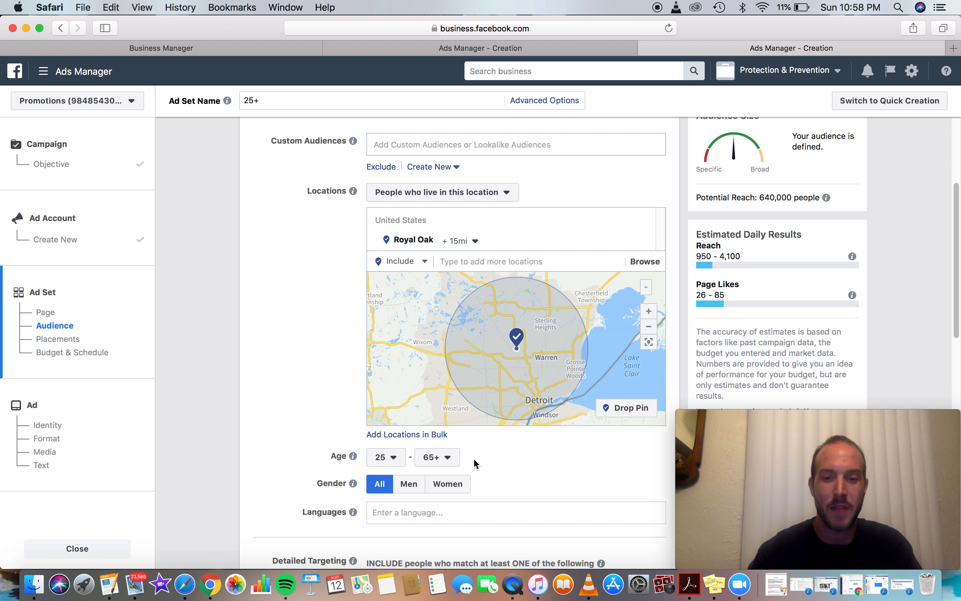
Add the Homeowners demographic to the detailed targeting of the ad set's audience.
scroll(473, 458, down, 3)
scroll(473, 457, down, 1)
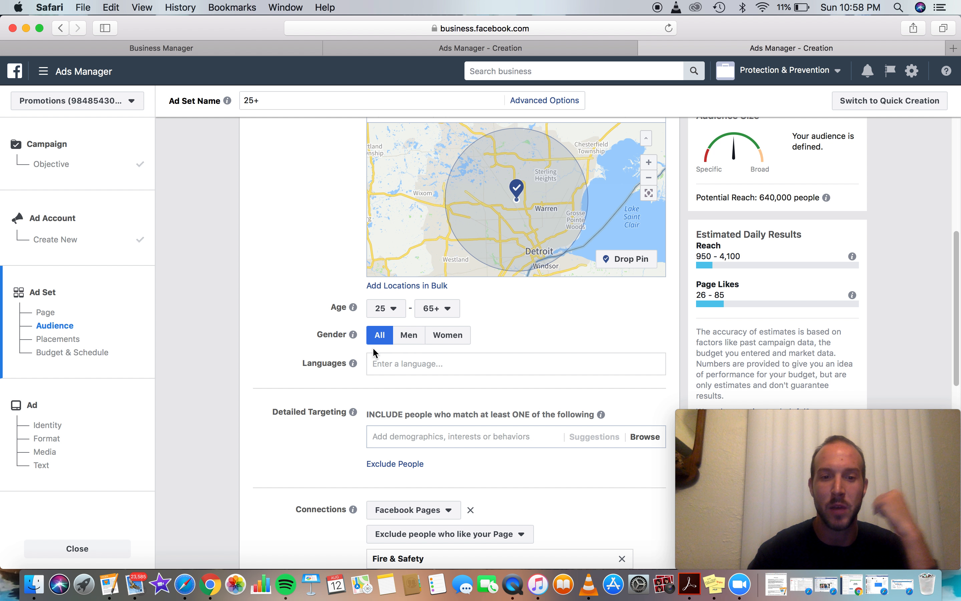
scroll(433, 405, down, 2)
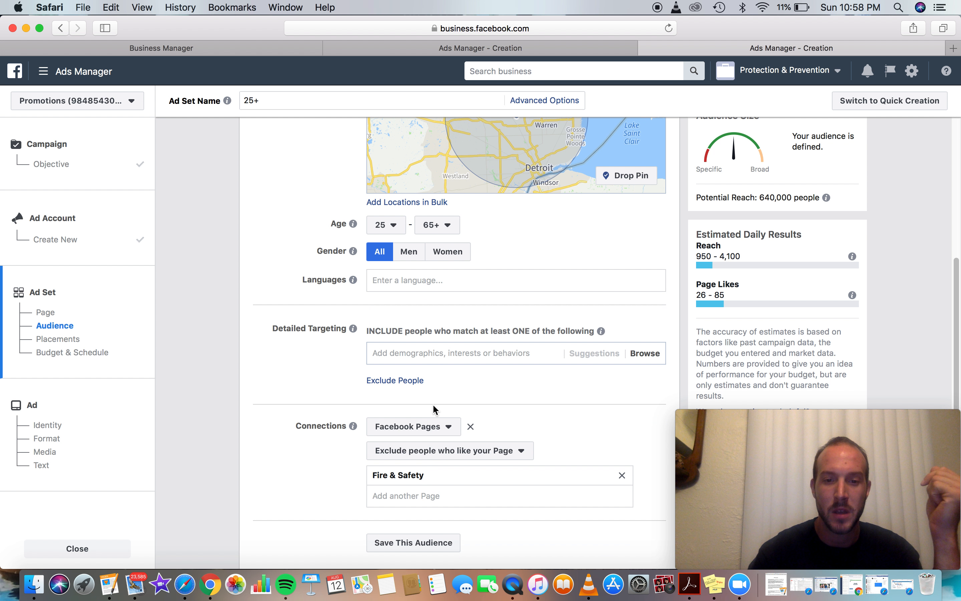
click(423, 351)
scroll(442, 302, up, 3)
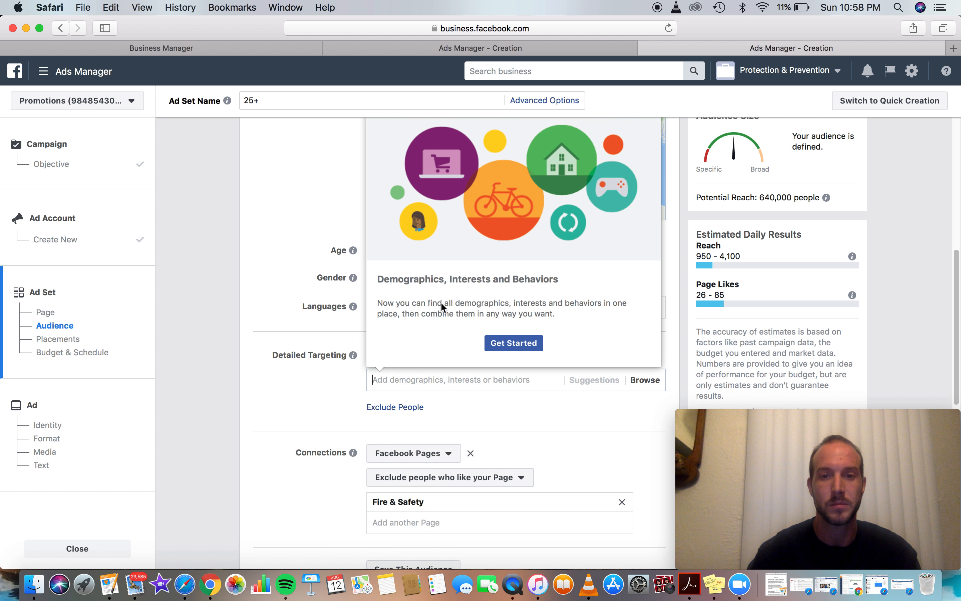
scroll(441, 302, down, 3)
click(343, 359)
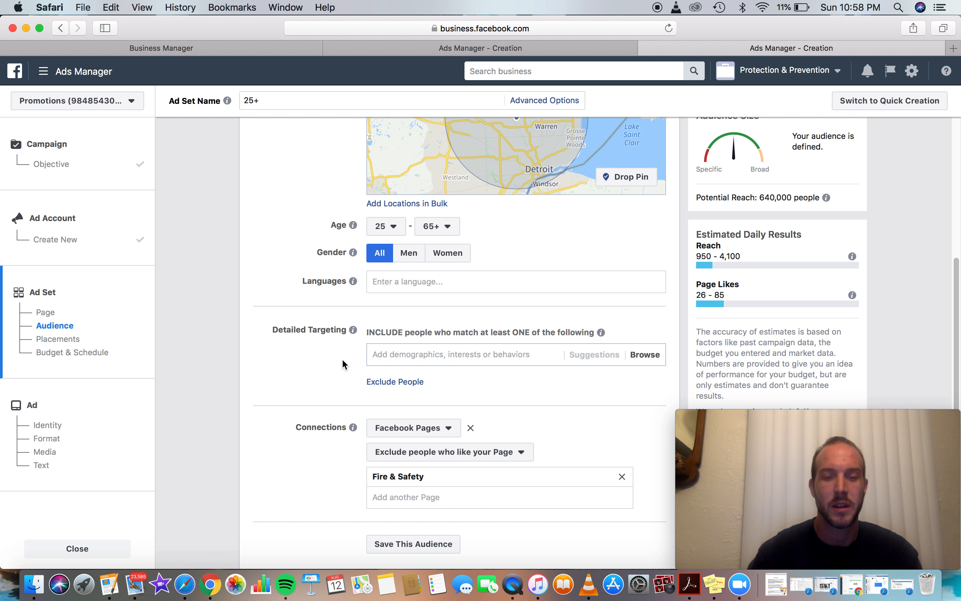
click(410, 354)
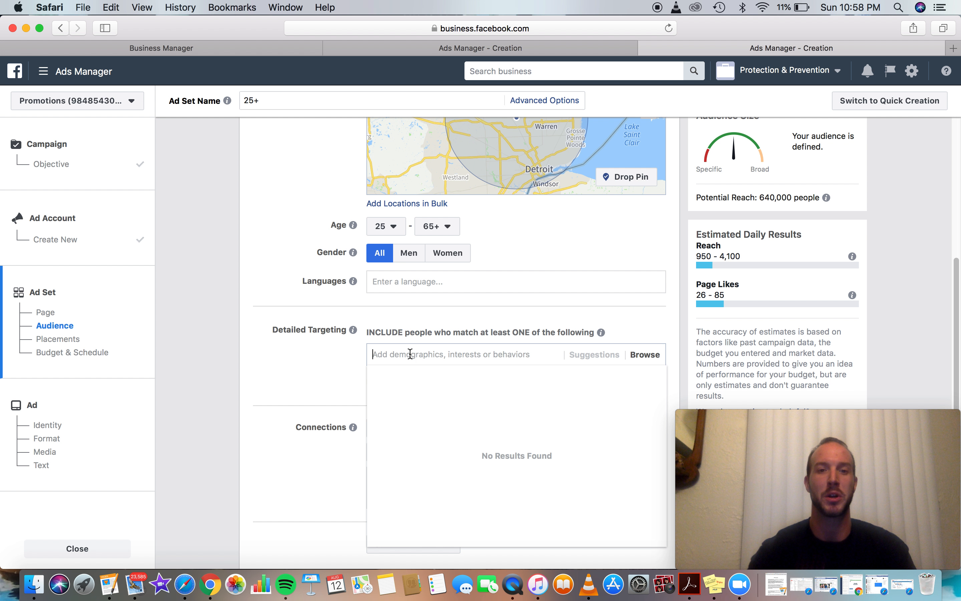
text(homeowners)
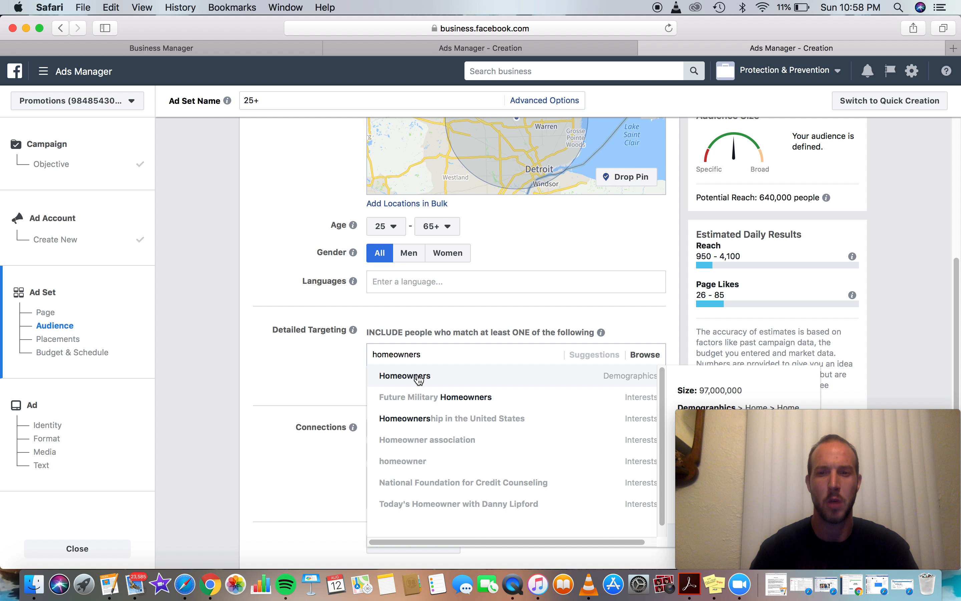
click(417, 377)
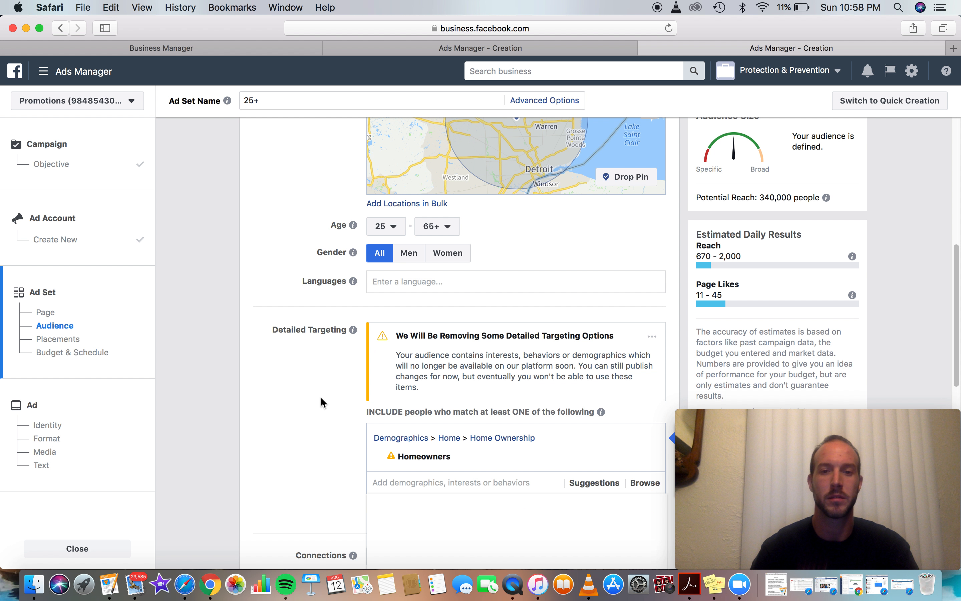
Review the potential reach, estimated daily results and the audience's location and age settings.
scroll(320, 396, down, 3)
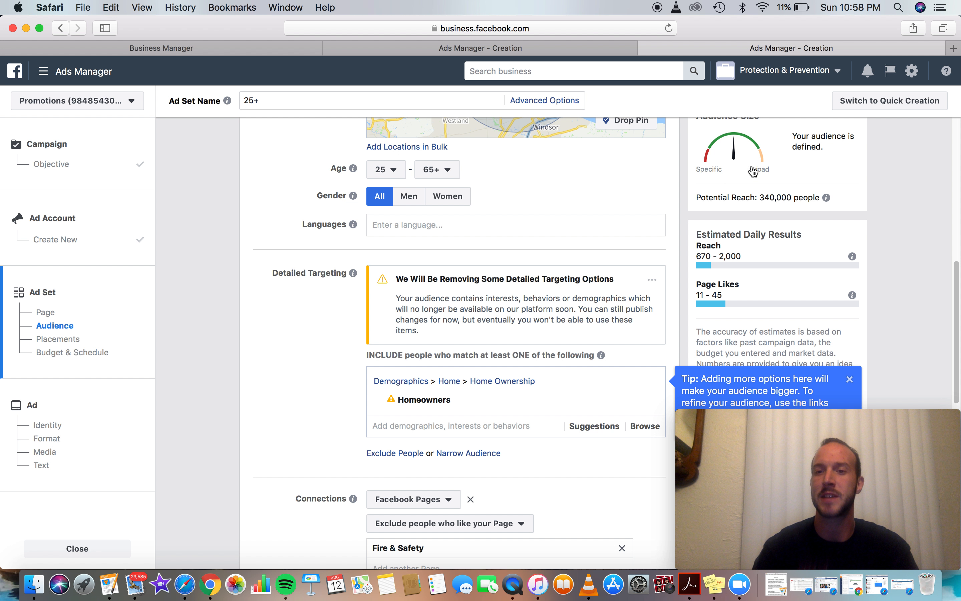
drag(758, 197, 806, 194)
click(807, 194)
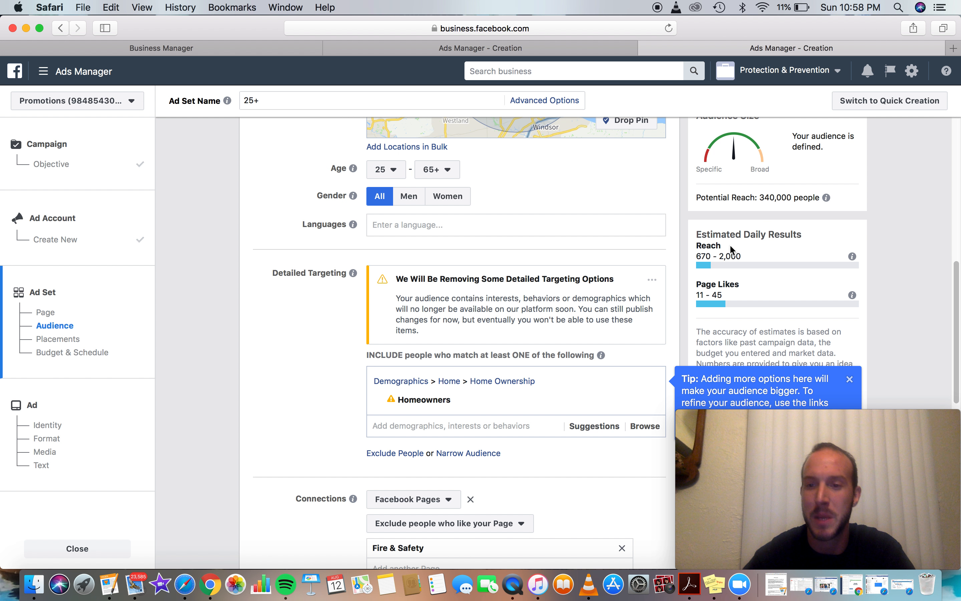
scroll(506, 326, up, 10)
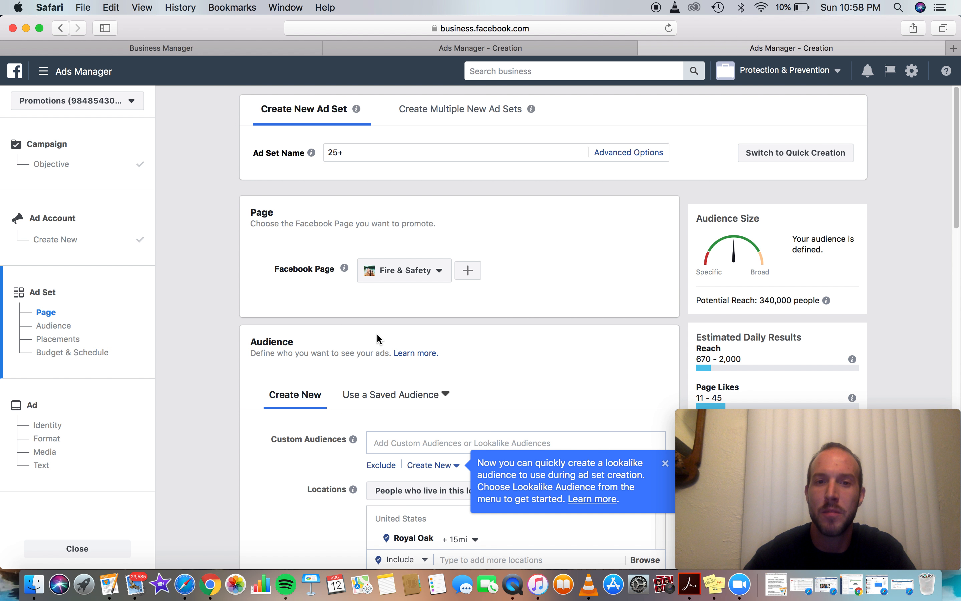
scroll(376, 333, down, 6)
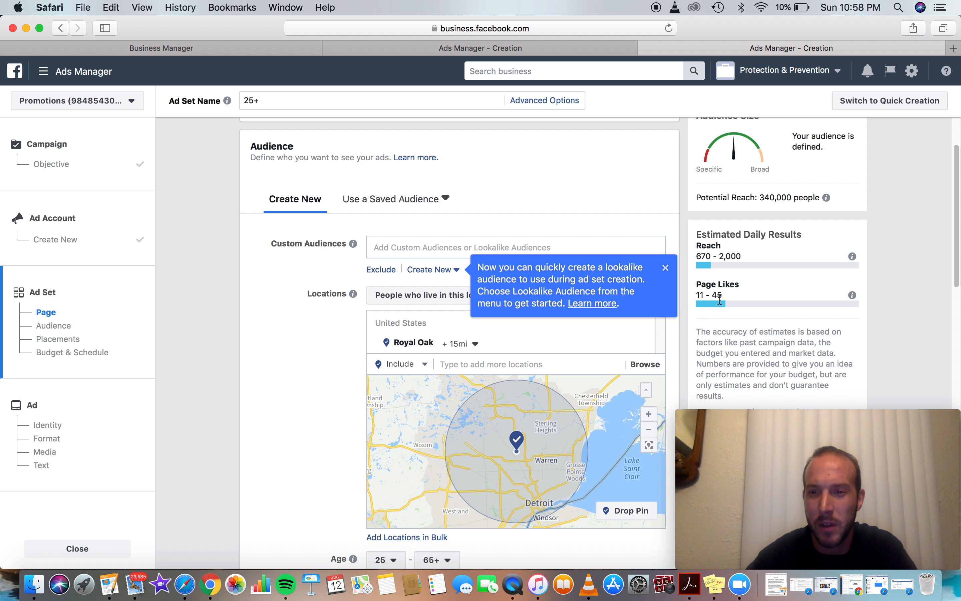
scroll(283, 383, down, 5)
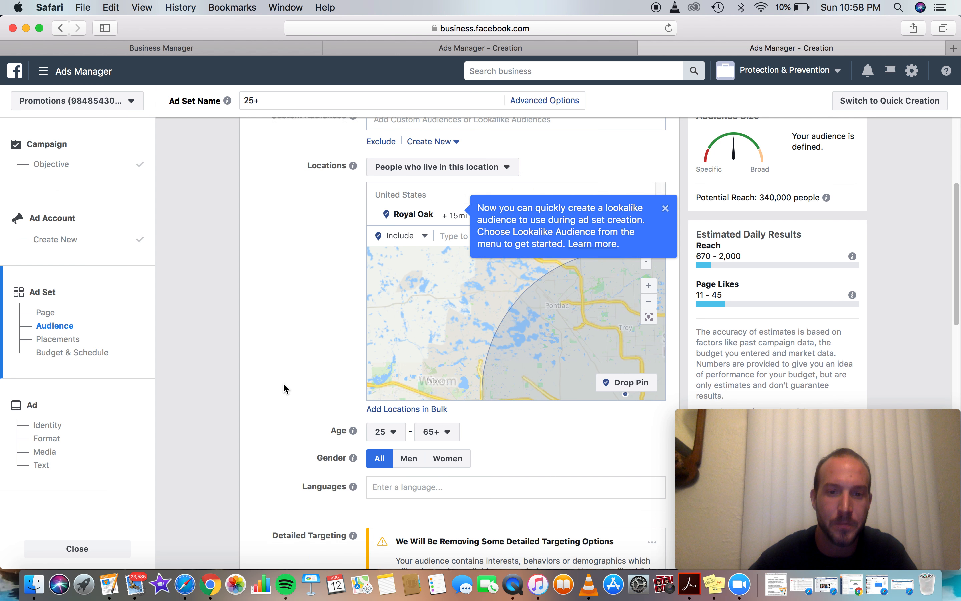
scroll(284, 382, down, 3)
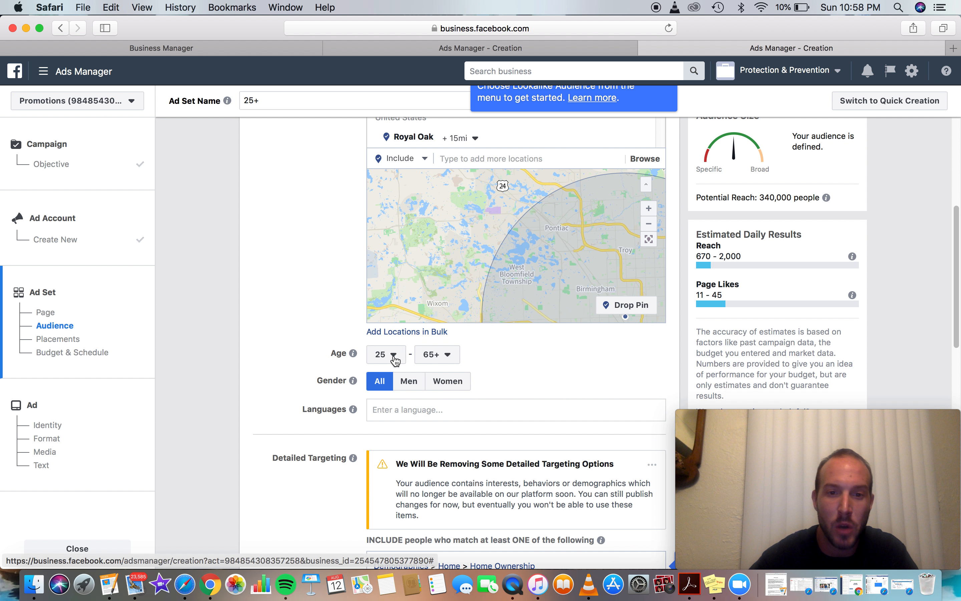
Narrow the detailed targeting so that people must also match the Parents (All) demographic.
scroll(250, 340, down, 11)
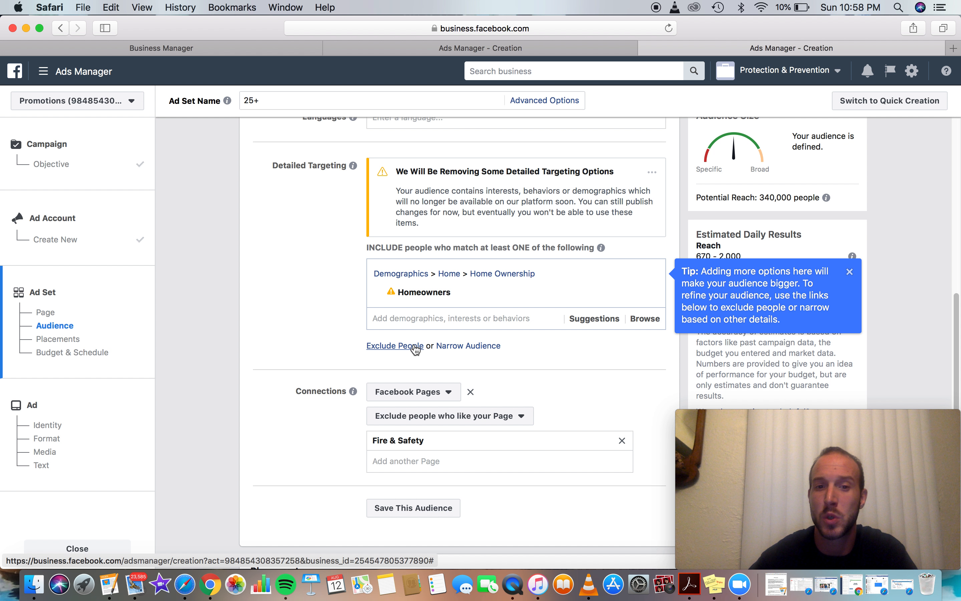
click(455, 346)
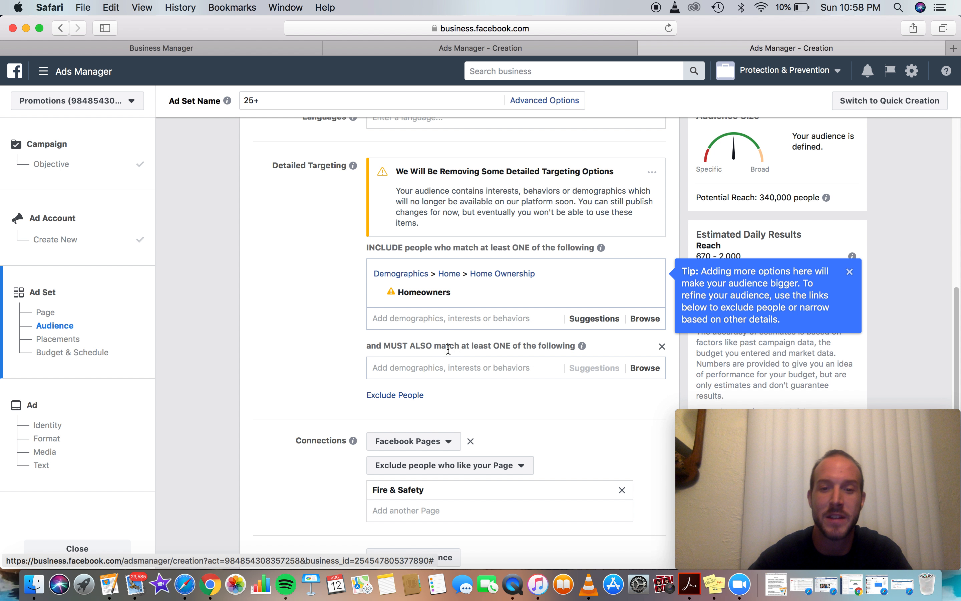
text(parents)
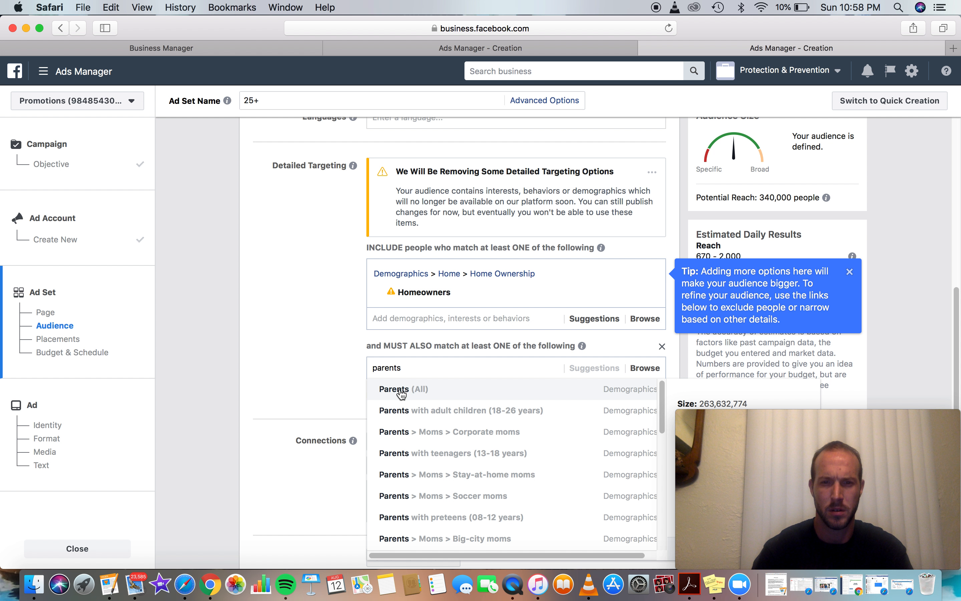
click(399, 390)
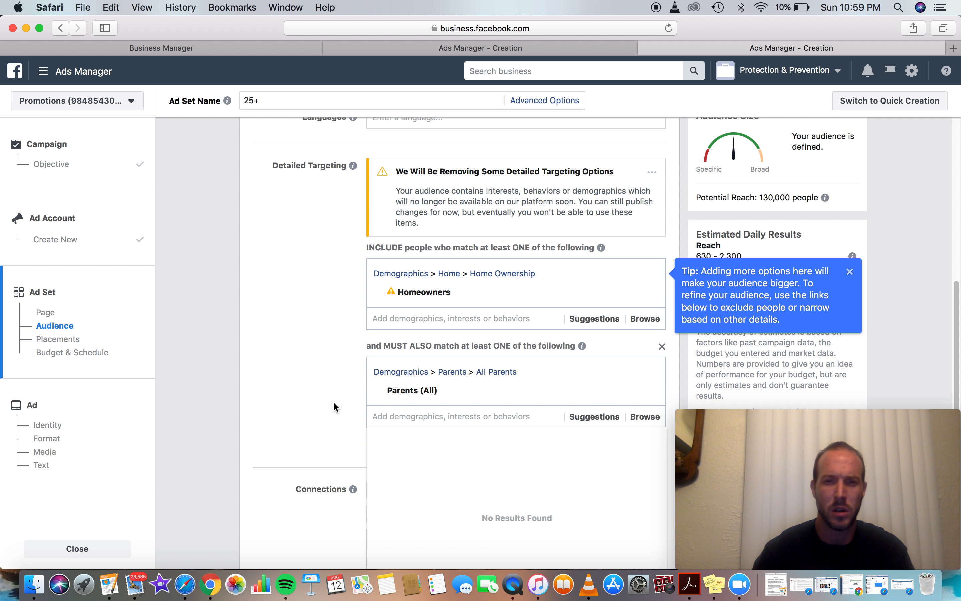
Narrow the audience further with the income demographic 2. $50,000 - $74,999 and dismiss the targeting tip.
scroll(448, 390, down, 3)
click(465, 371)
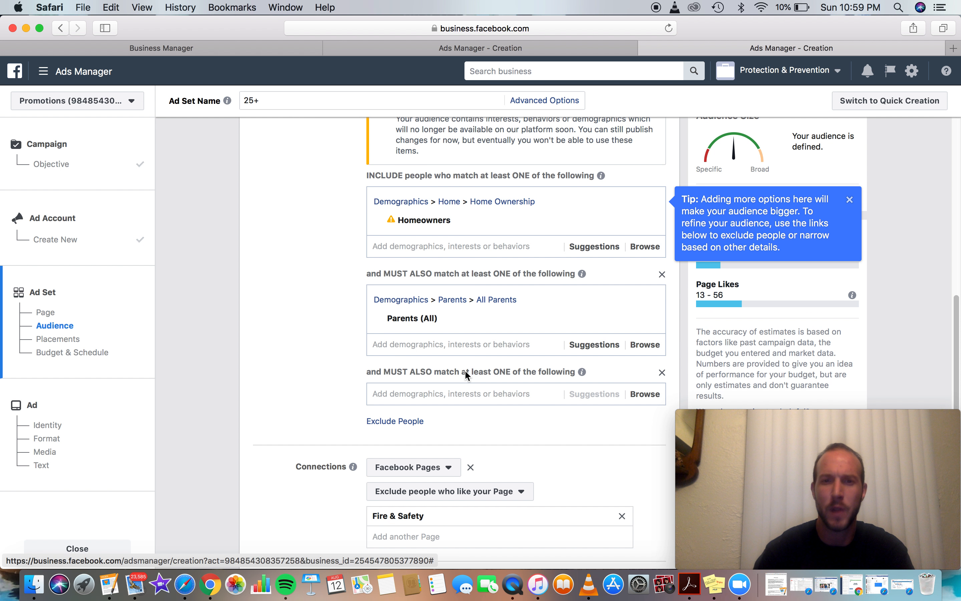
scroll(429, 356, down, 1)
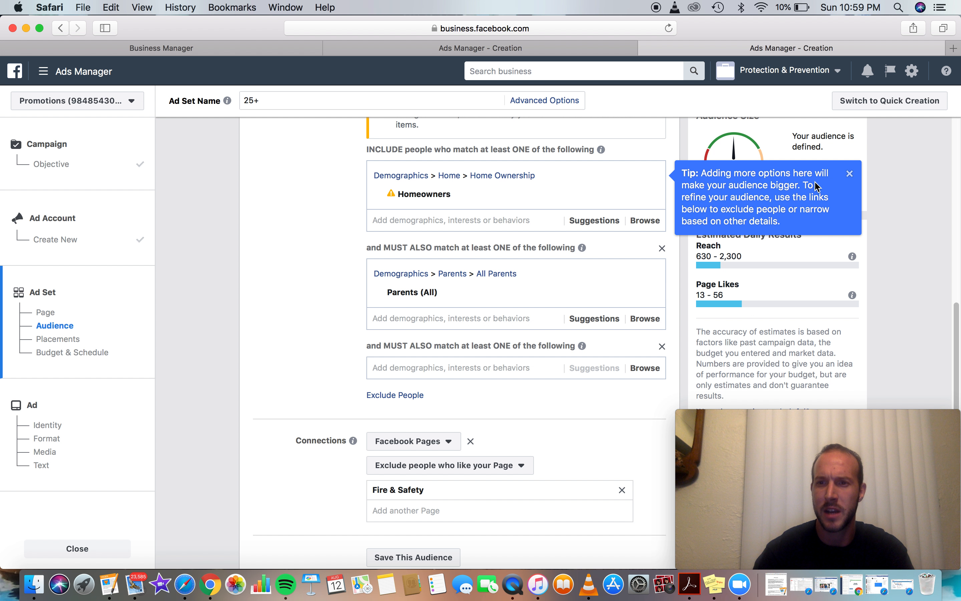
click(850, 174)
mouse_move(826, 198)
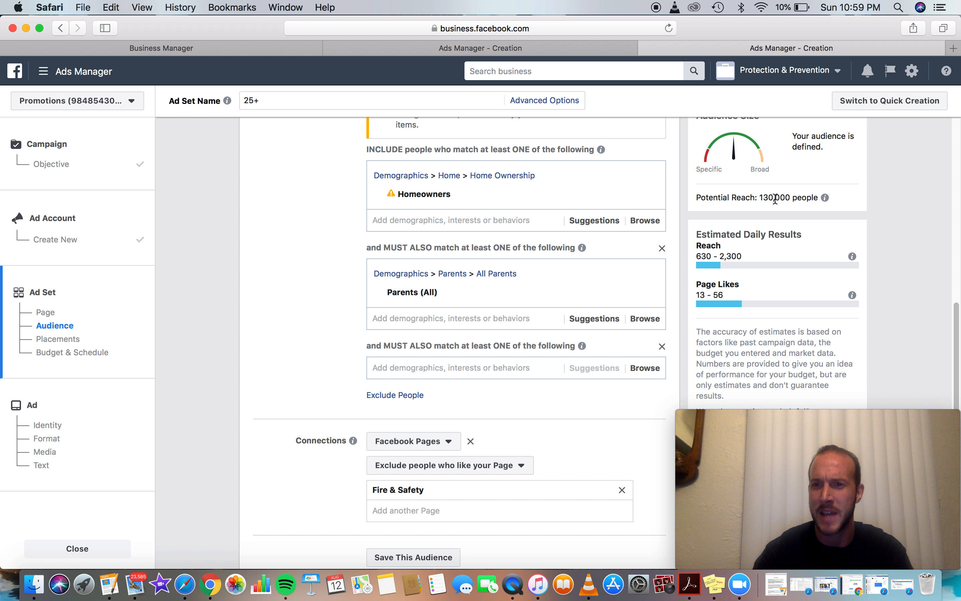
click(453, 366)
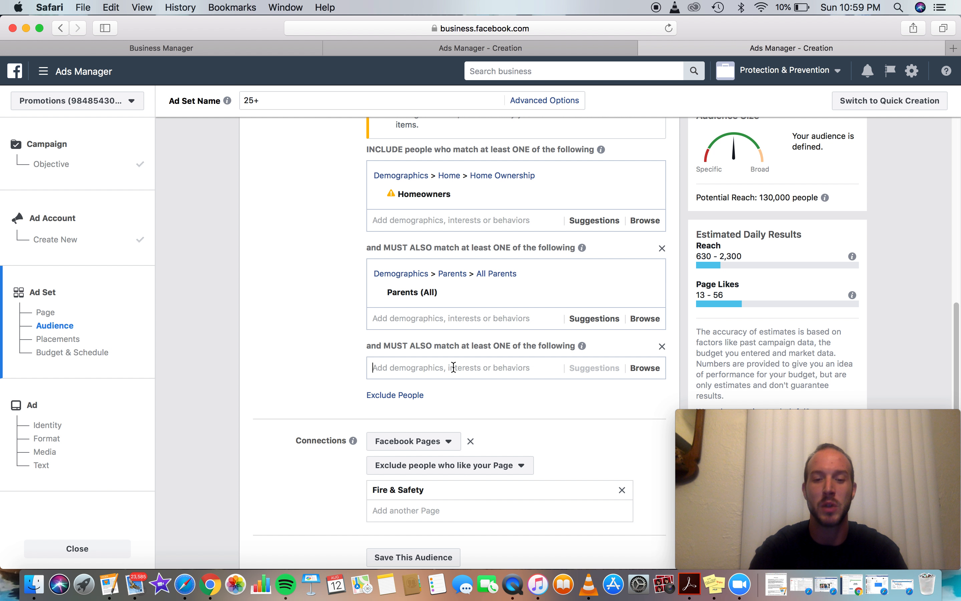
text(50)
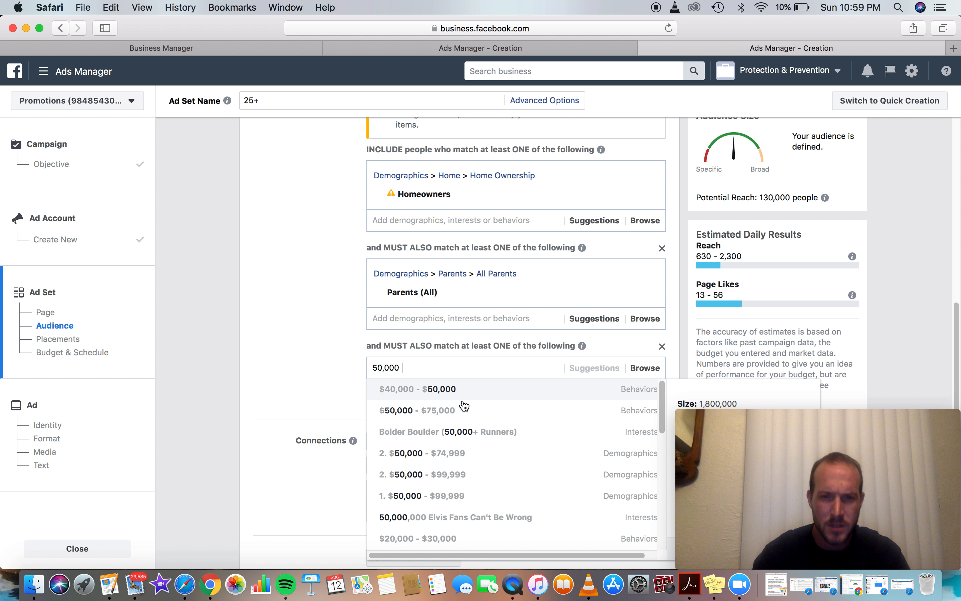
click(417, 458)
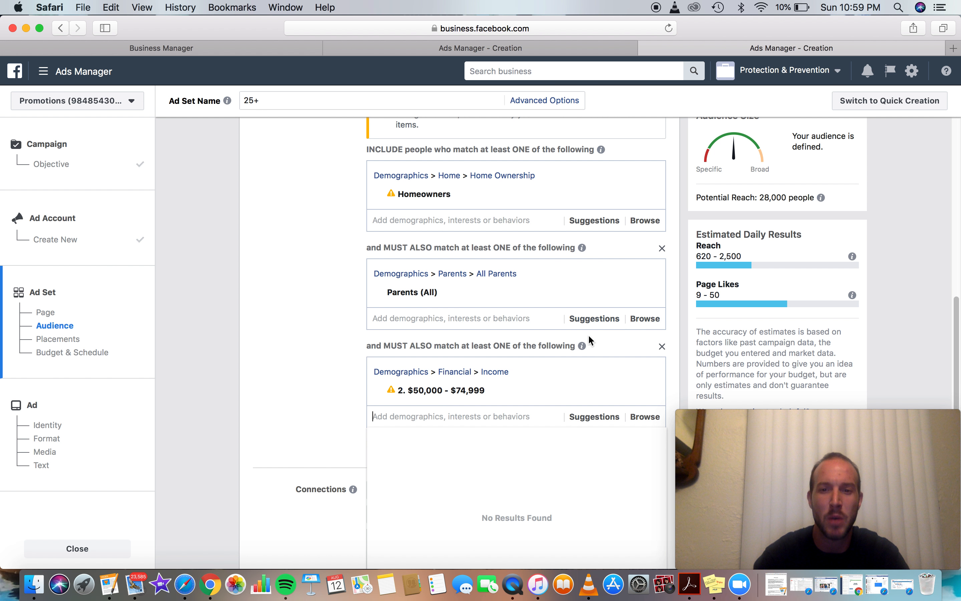
Look through the suggested targeting options and the browsable demographic and interest categories for the income condition.
click(587, 417)
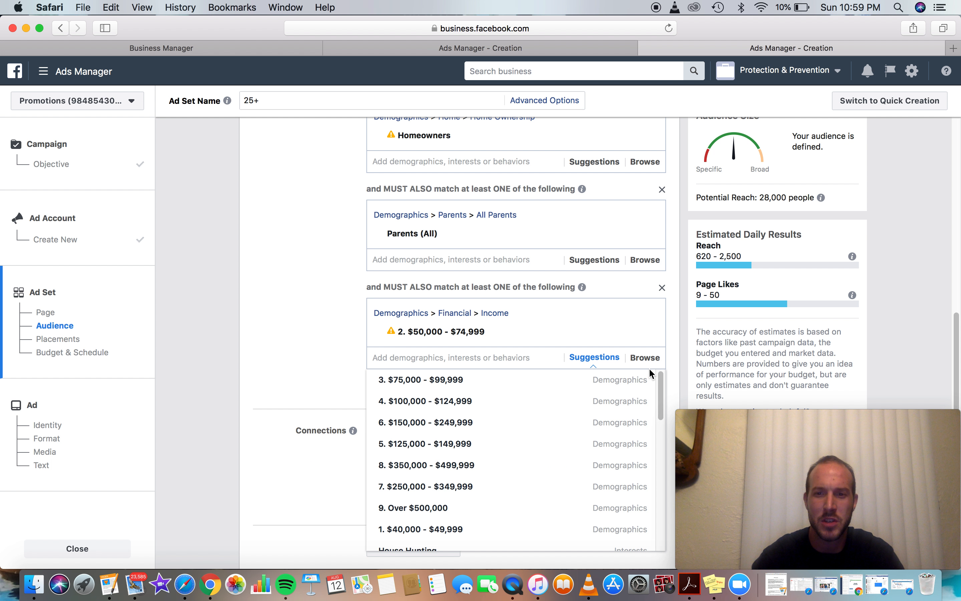
click(645, 362)
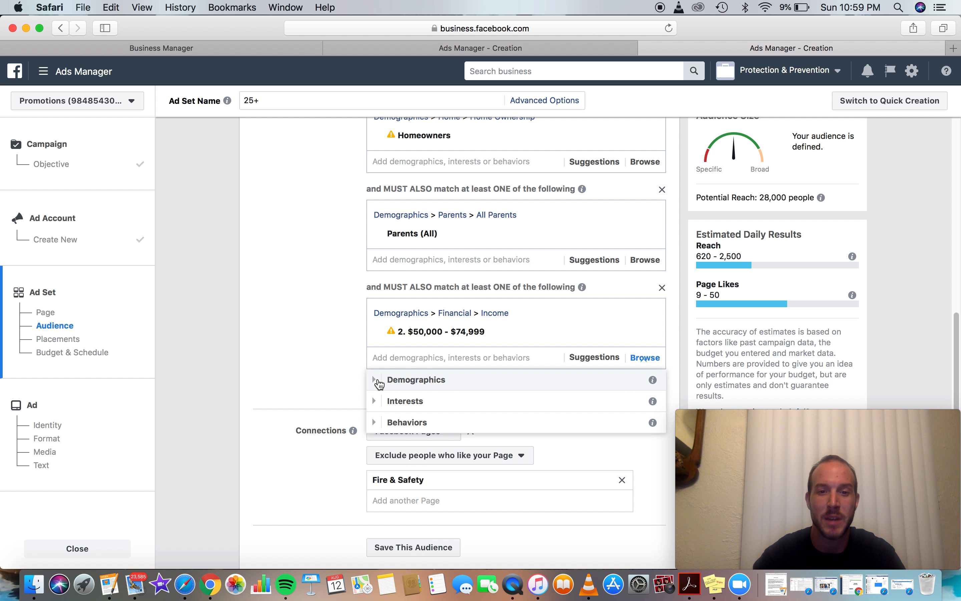
click(378, 381)
scroll(440, 408, down, 3)
click(387, 437)
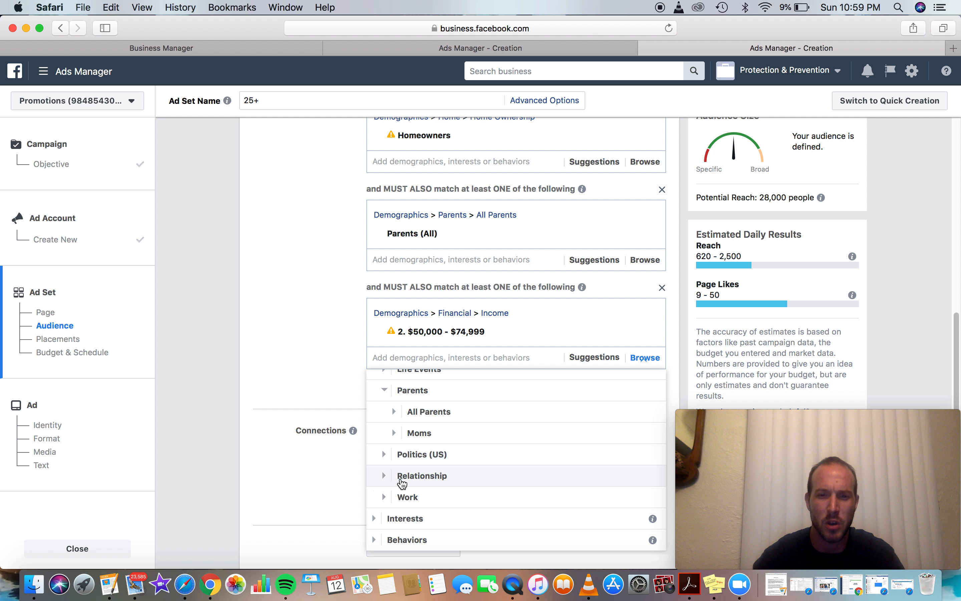
click(386, 497)
click(379, 515)
scroll(429, 509, down, 10)
scroll(382, 298, up, 6)
click(291, 202)
Remove the $50,000 - $74,999 income demographic and its emptied must-also-match condition from the detailed targeting.
scroll(291, 202, up, 5)
scroll(292, 202, up, 3)
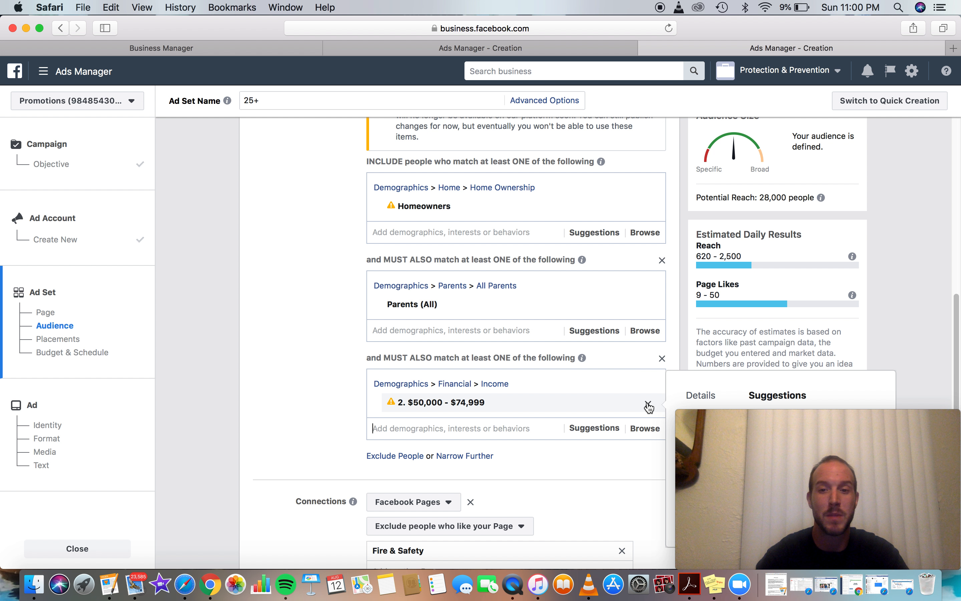
click(648, 405)
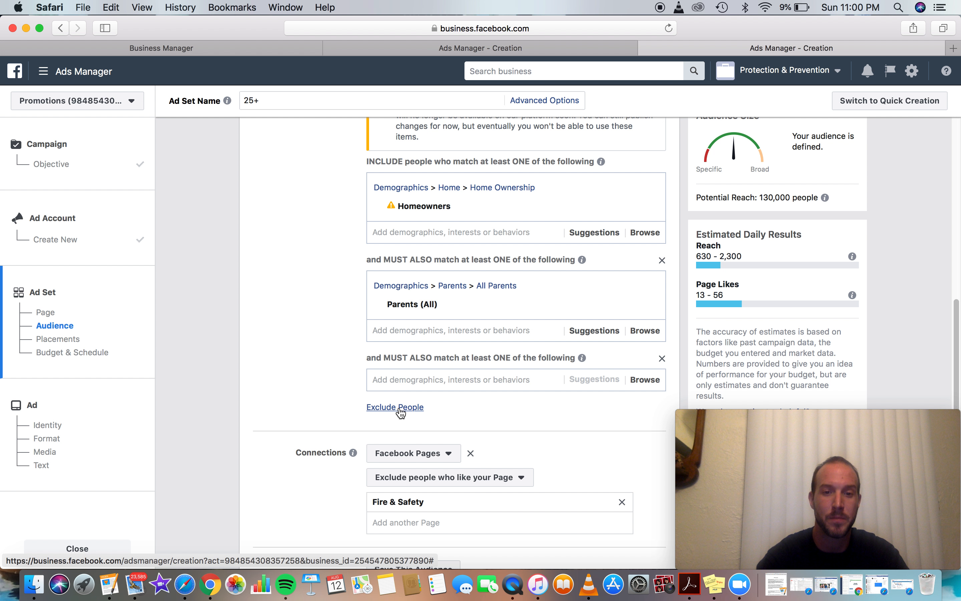
click(663, 359)
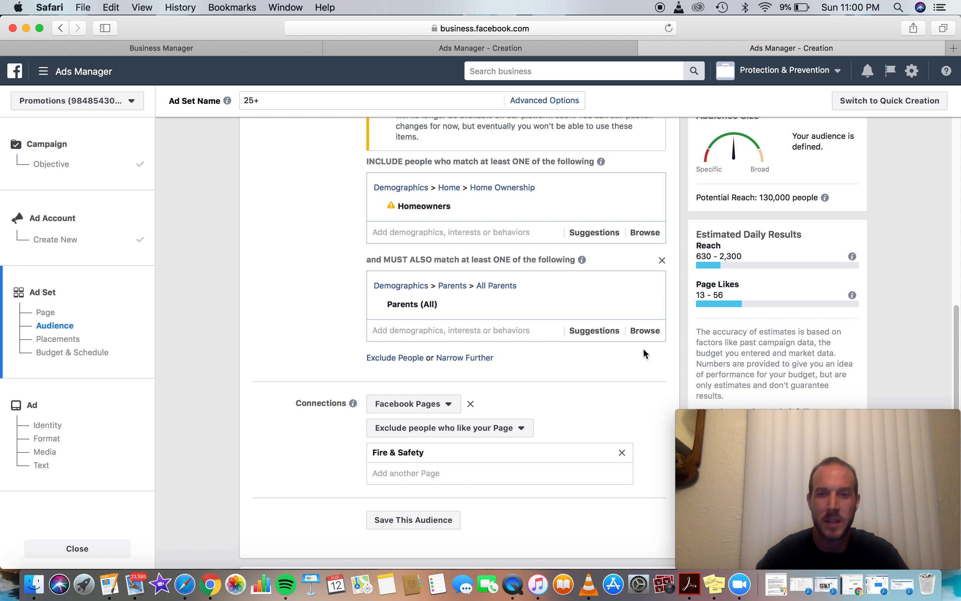
Switch the ad set from automatic placements to Edit Placements and check the device types, keeping All Devices.
scroll(277, 317, down, 3)
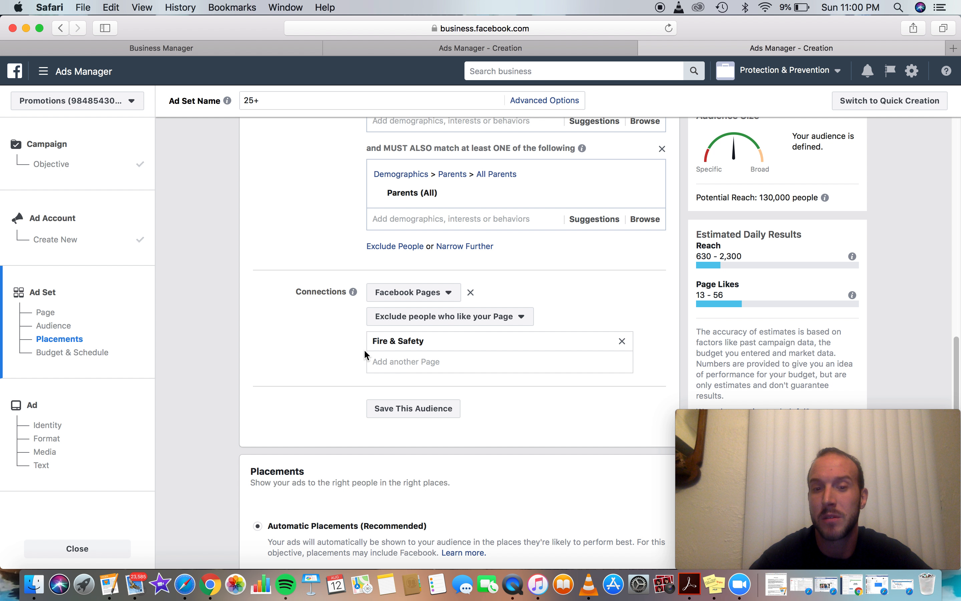
scroll(365, 351, down, 2)
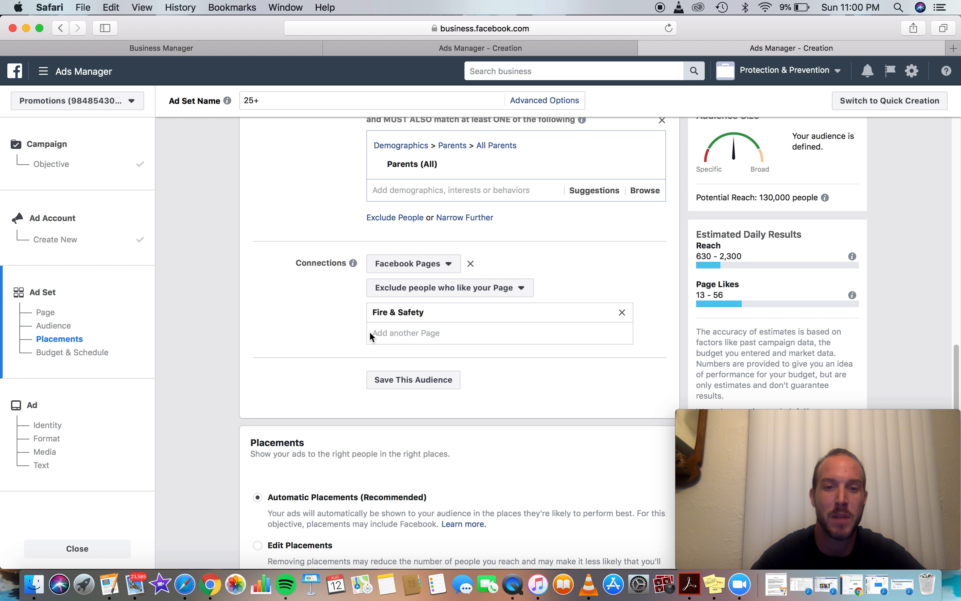
scroll(358, 334, down, 7)
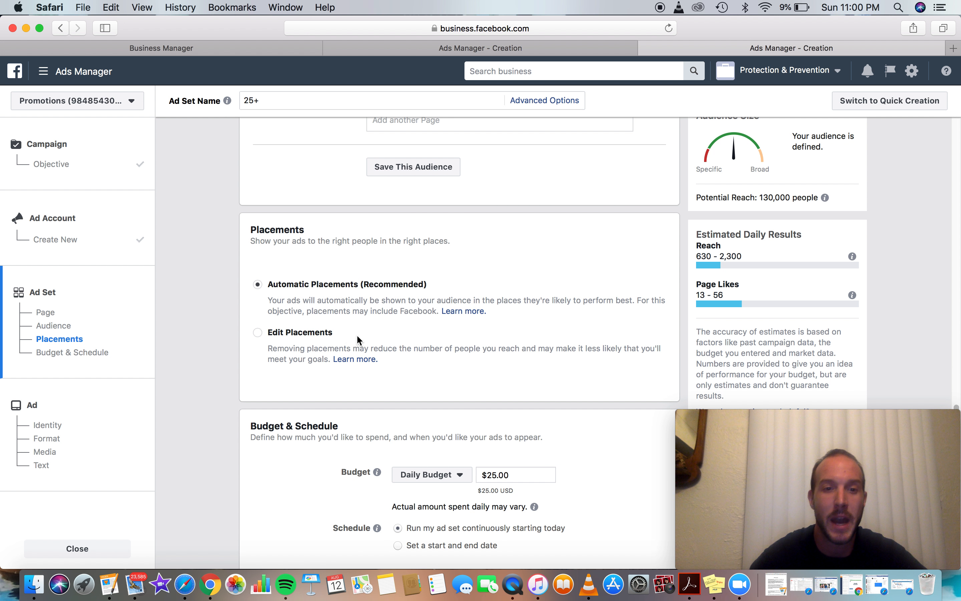
click(260, 336)
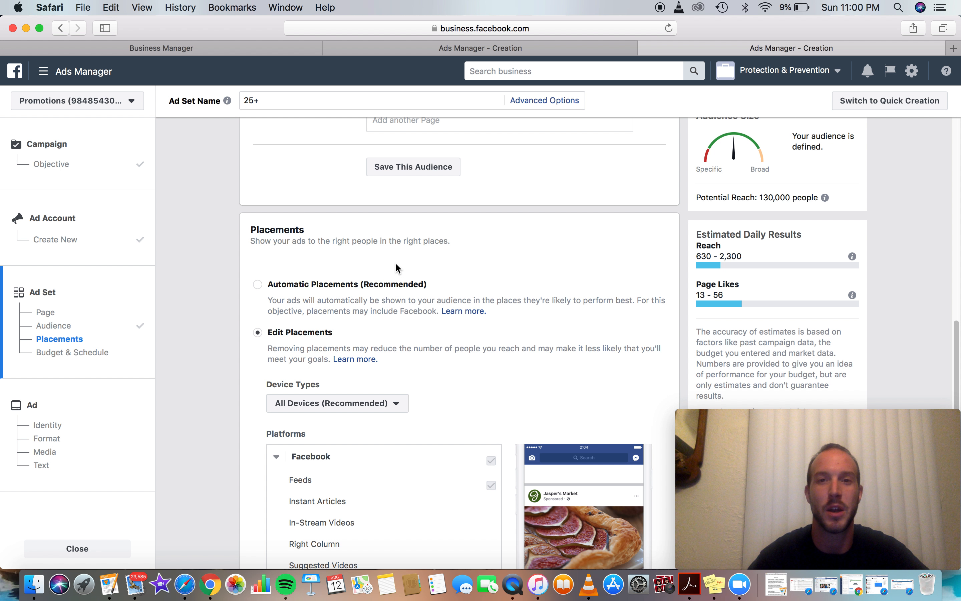
click(352, 403)
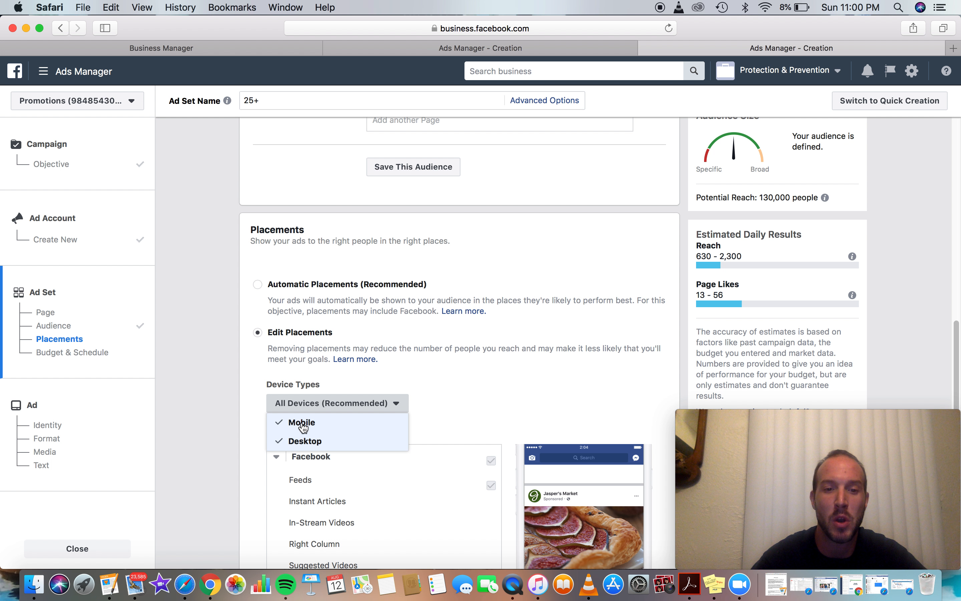
click(380, 374)
scroll(412, 368, down, 5)
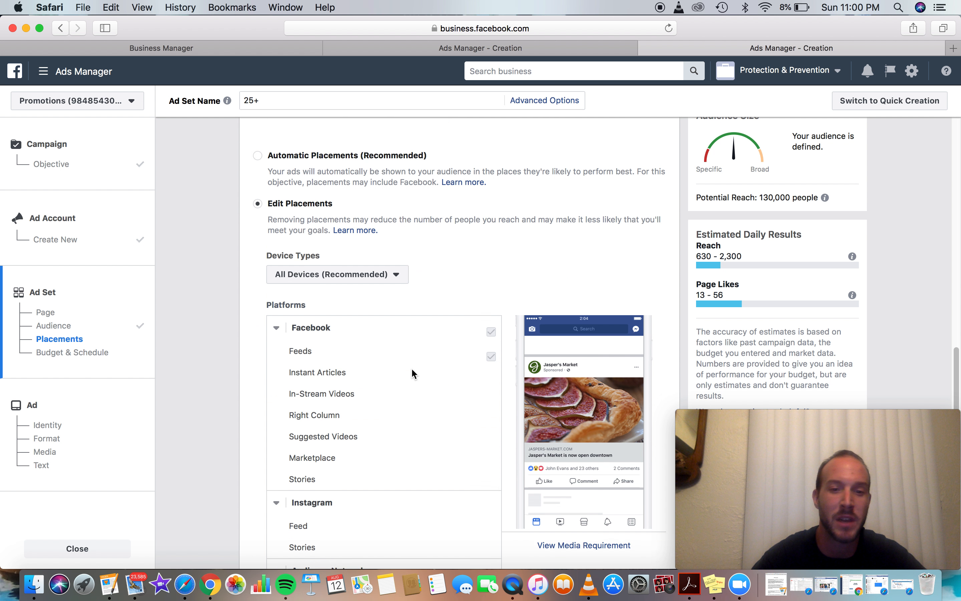
Review the Facebook, Instagram, Audience Network and Messenger placements to see which ones are available for the Page likes objective.
scroll(416, 366, down, 5)
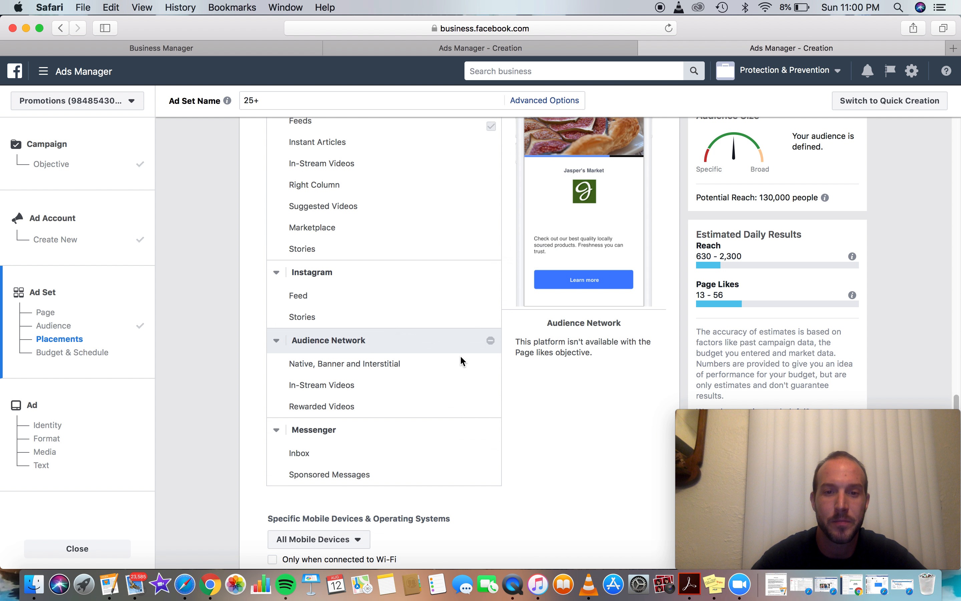
scroll(461, 359, up, 3)
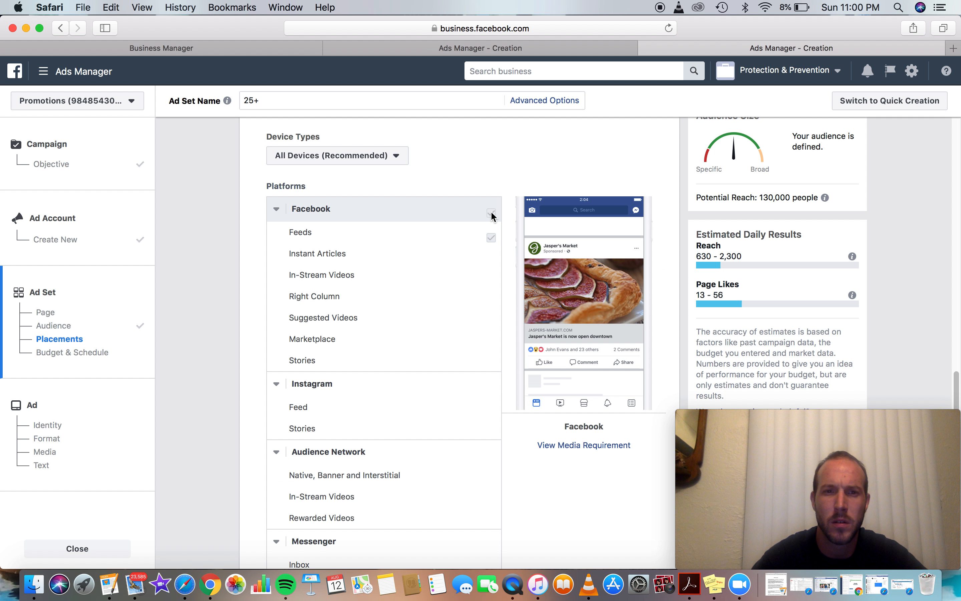
scroll(483, 175, up, 3)
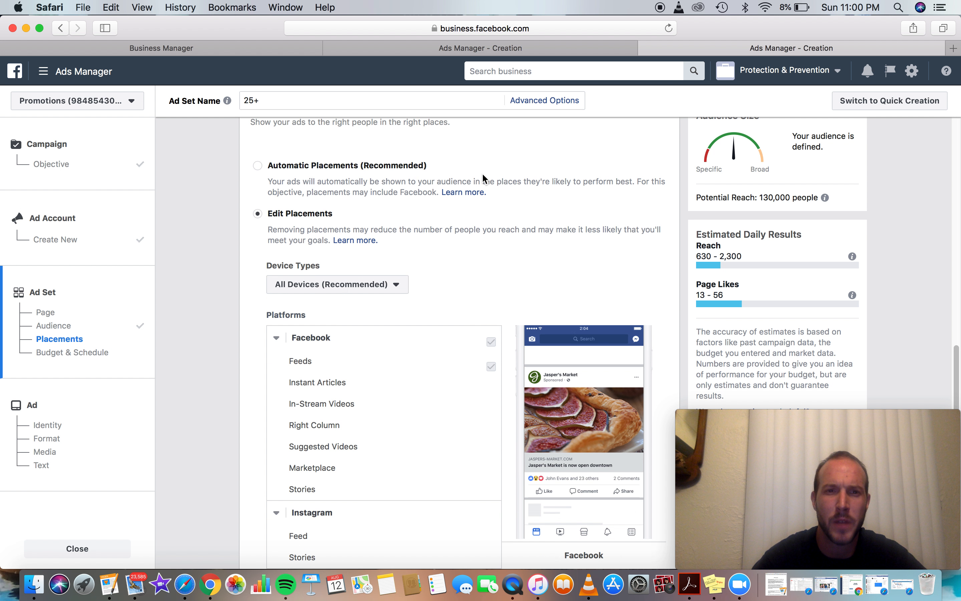
scroll(483, 175, down, 3)
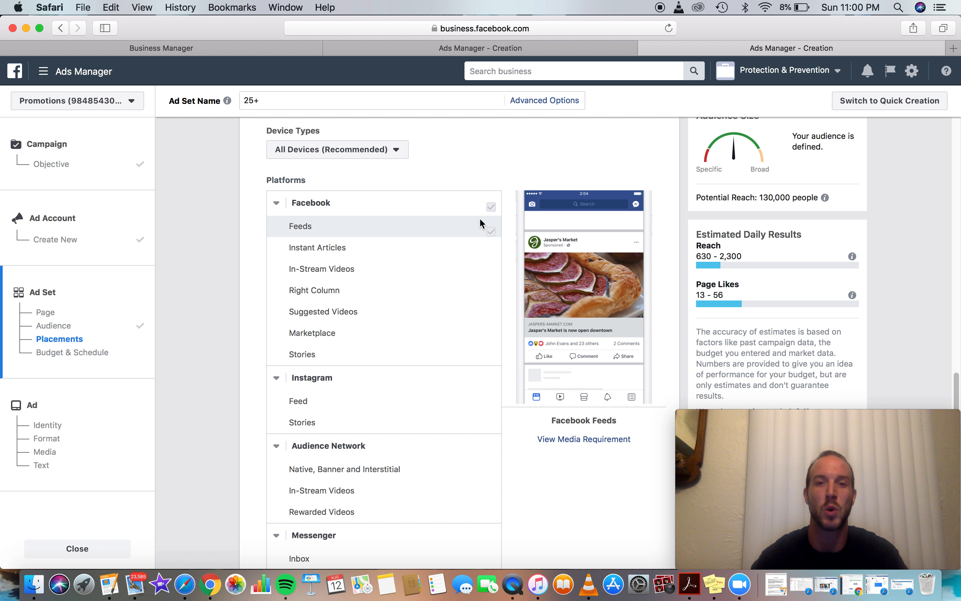
scroll(489, 381, down, 5)
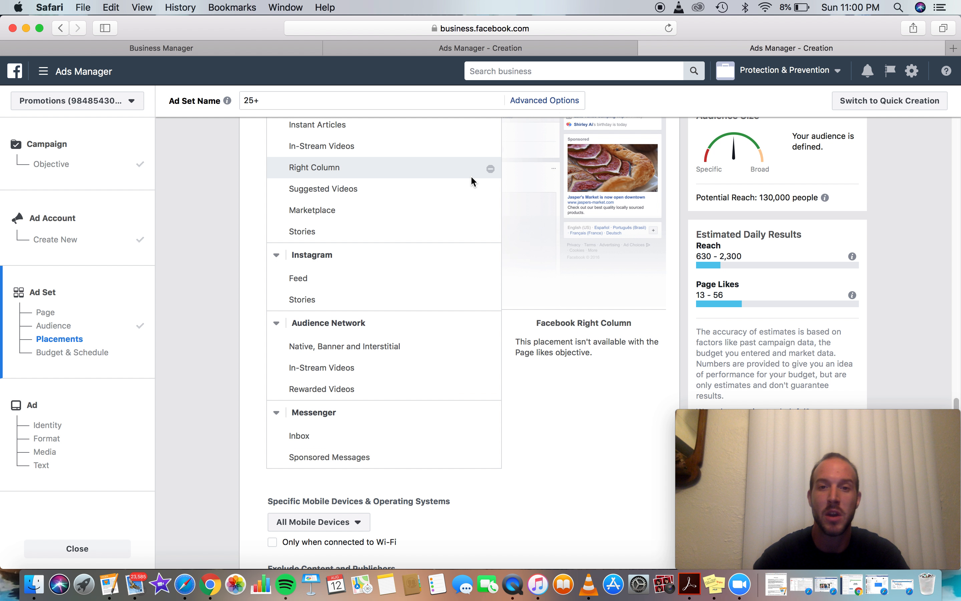
scroll(472, 179, up, 3)
scroll(471, 176, up, 4)
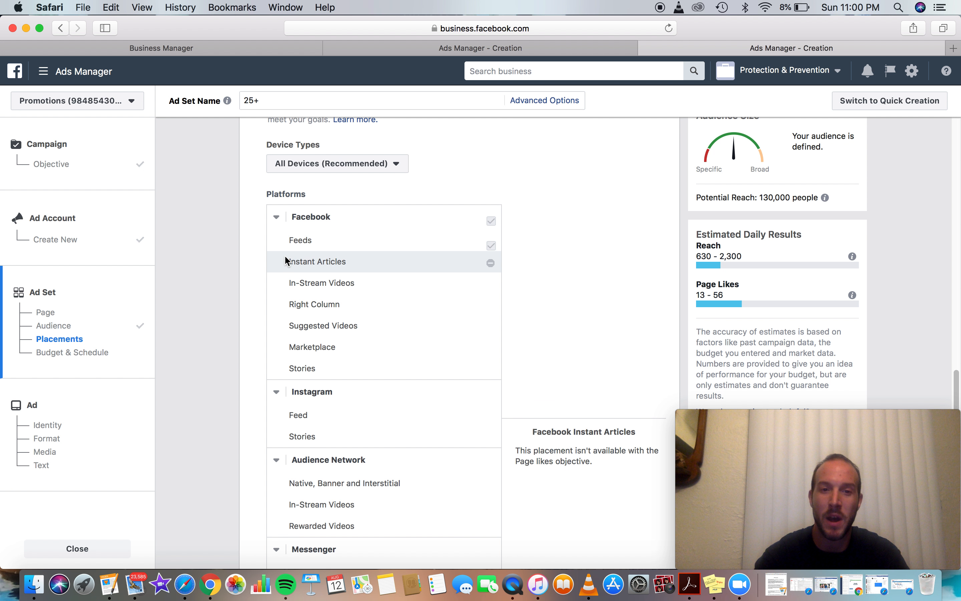
scroll(448, 312, down, 4)
scroll(468, 483, down, 10)
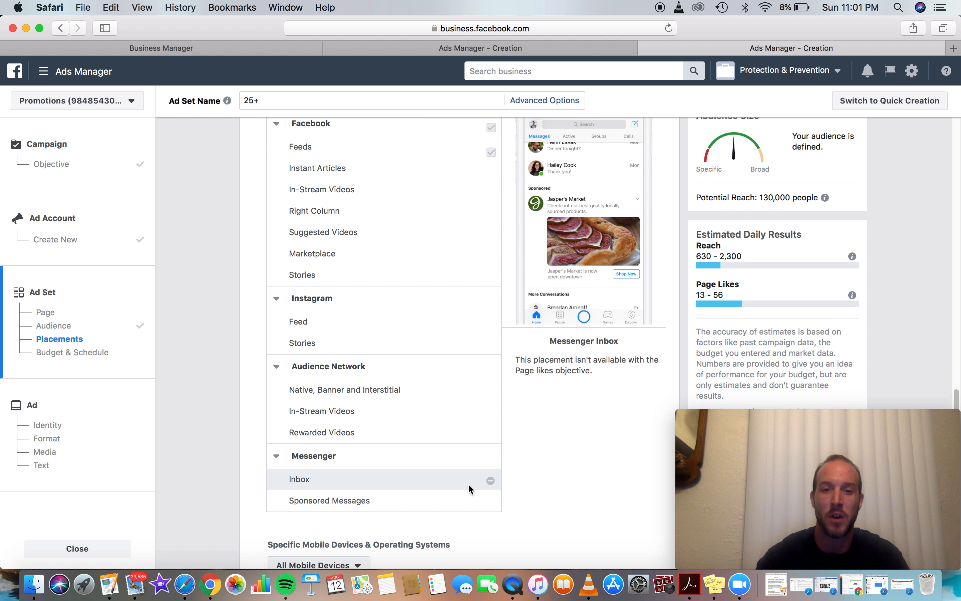
Set the ad set's daily budget to $5.00 and continue to the ad setup.
scroll(470, 488, down, 2)
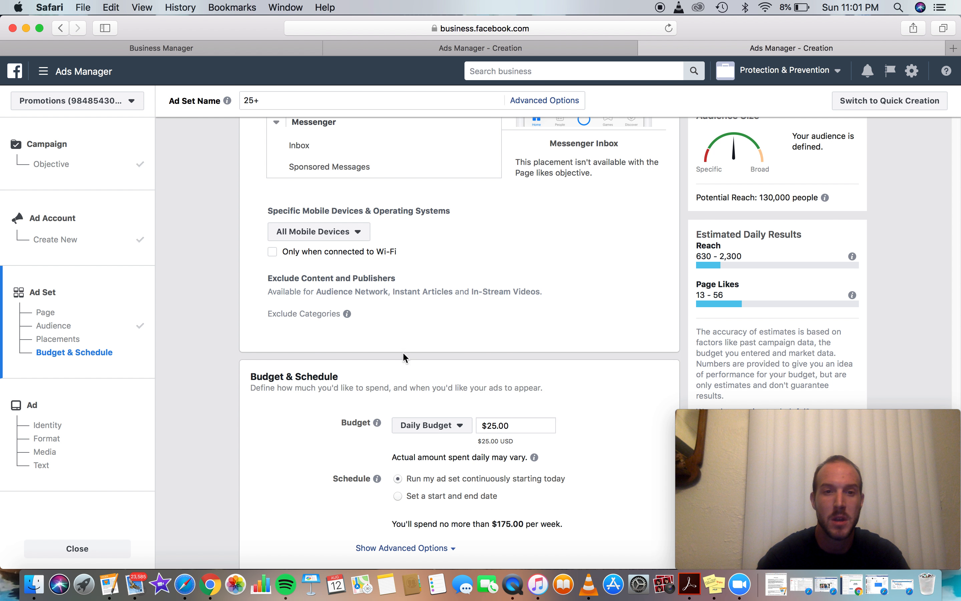
scroll(531, 271, down, 2)
drag(508, 374, 438, 374)
text(5.)
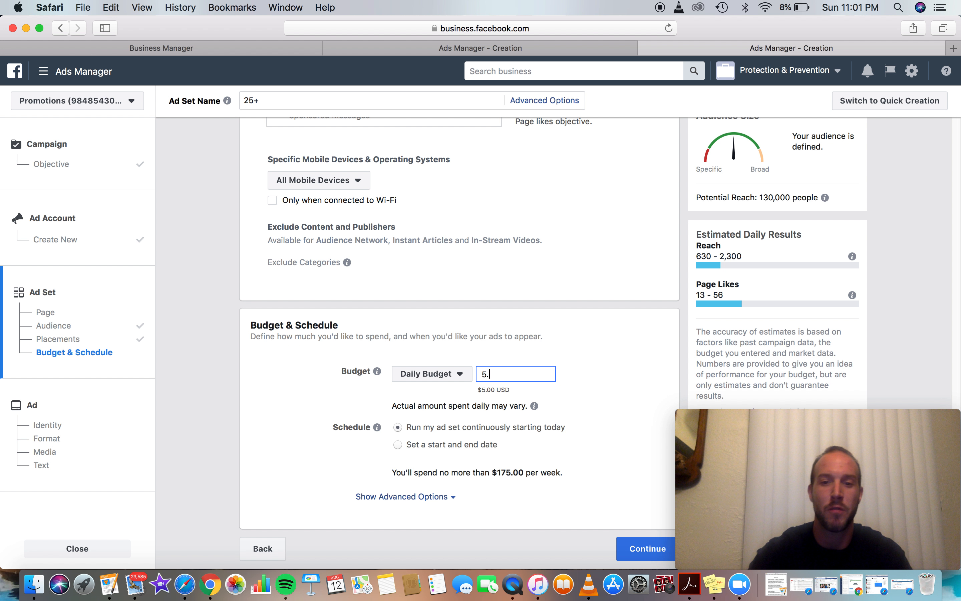
click(590, 376)
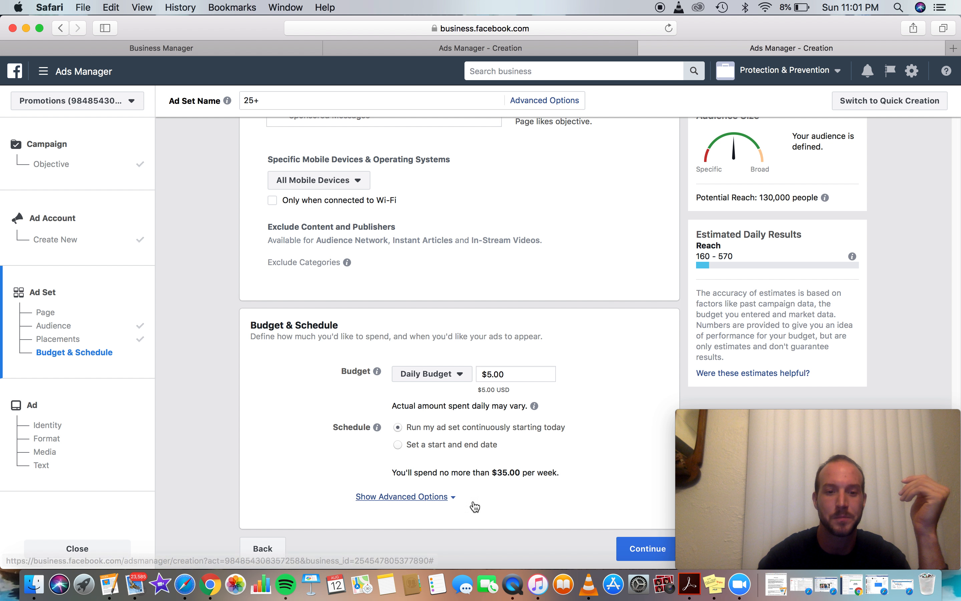
click(644, 548)
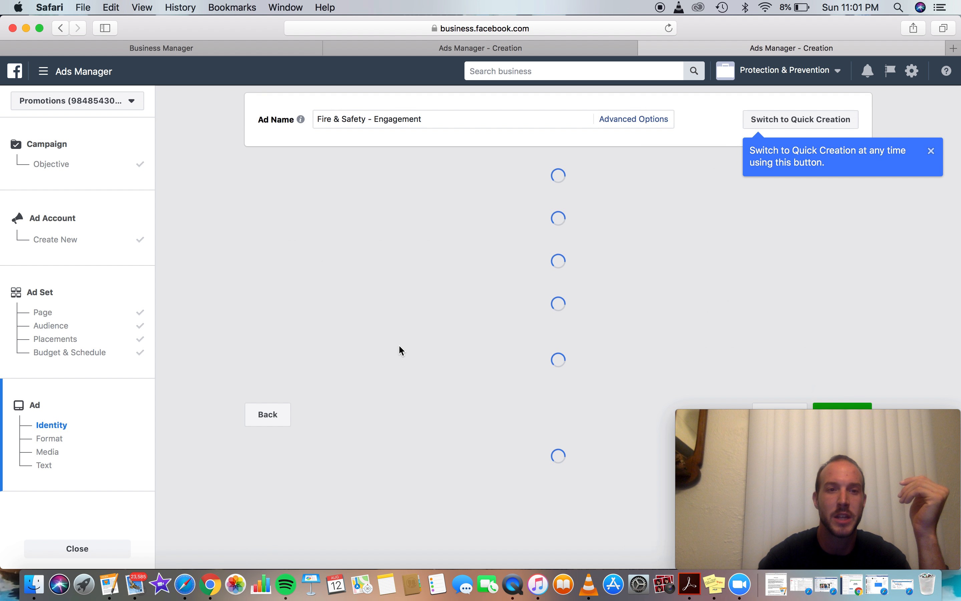
Open the image selection for the Single Image ad, check the stock images, and start uploading an image from the computer.
scroll(351, 226, down, 1)
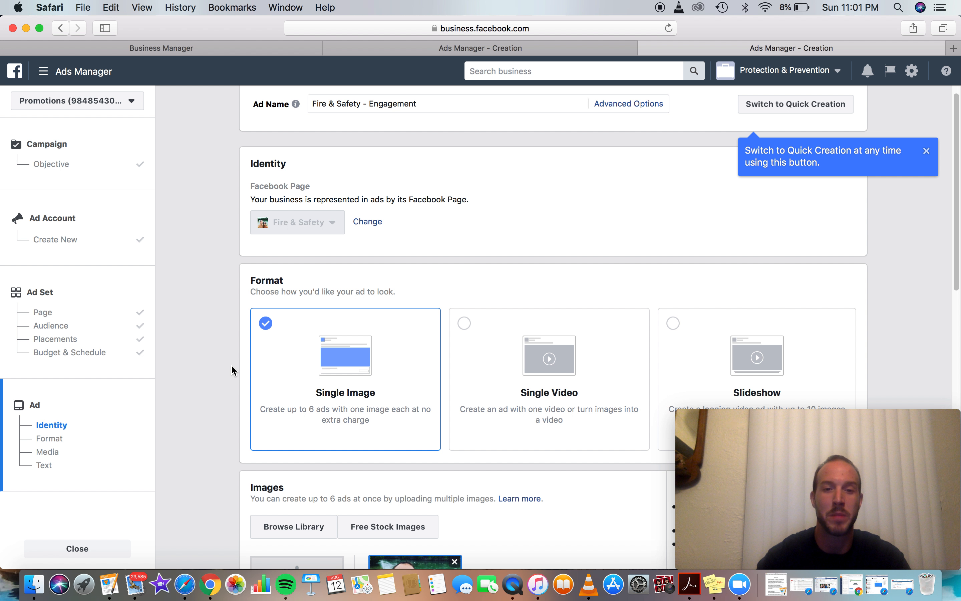
scroll(232, 369, down, 3)
scroll(355, 280, up, 3)
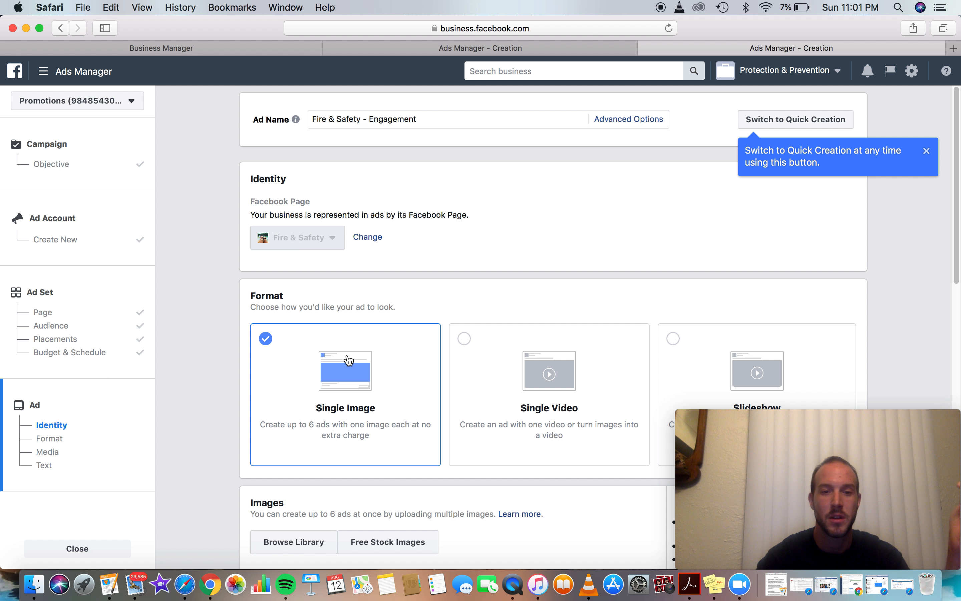
scroll(353, 350, down, 5)
scroll(364, 323, down, 2)
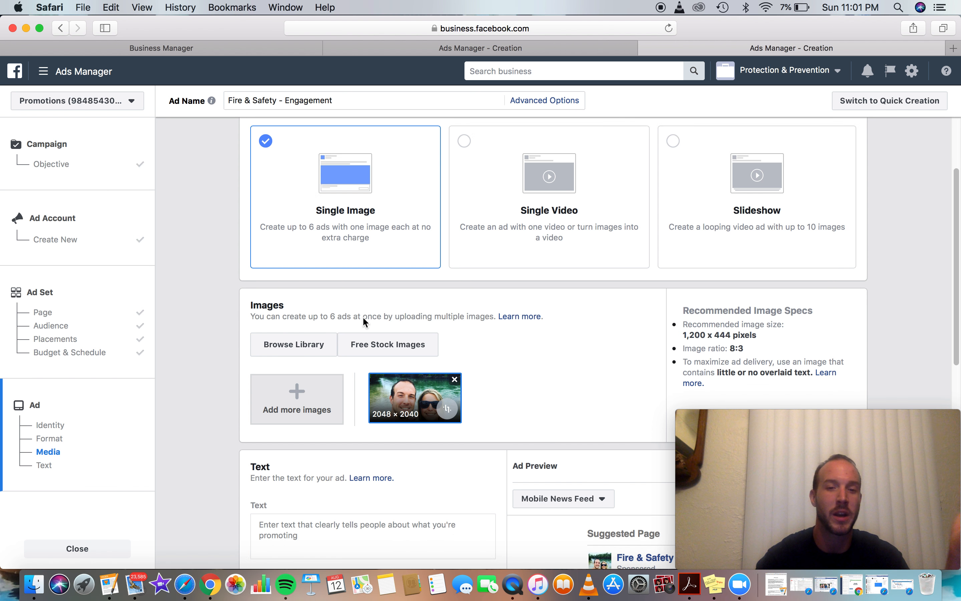
click(288, 301)
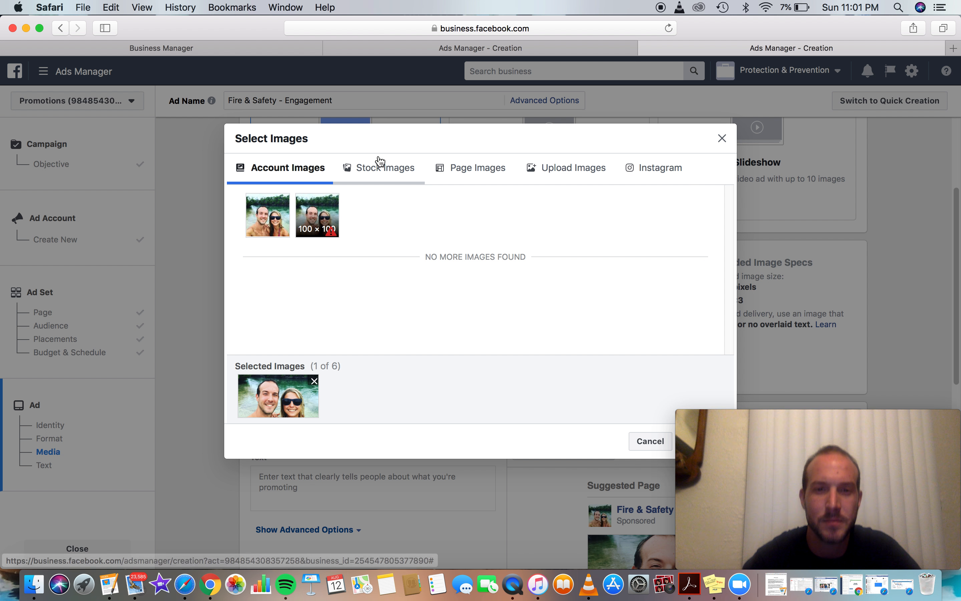
click(357, 181)
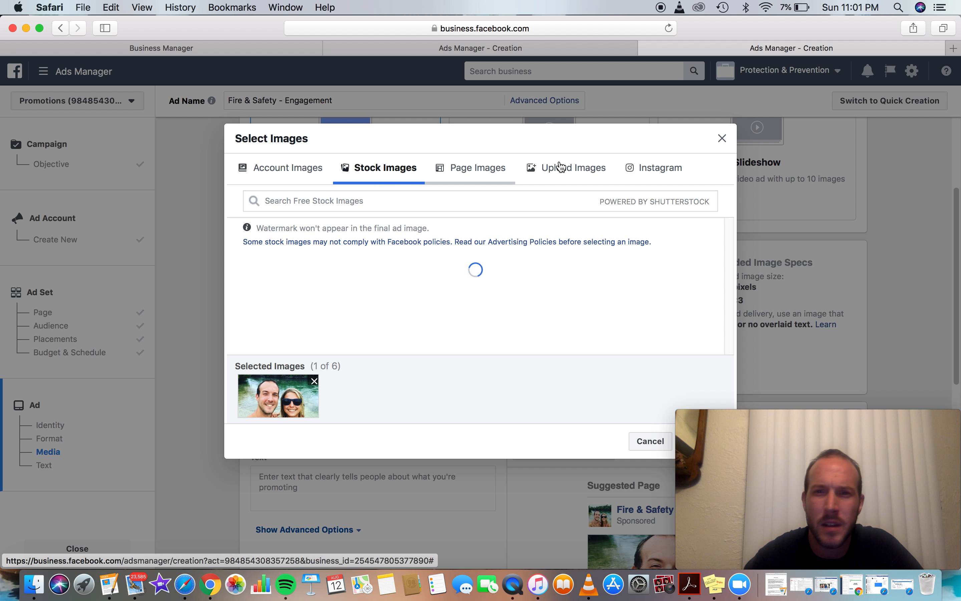
click(557, 168)
click(449, 280)
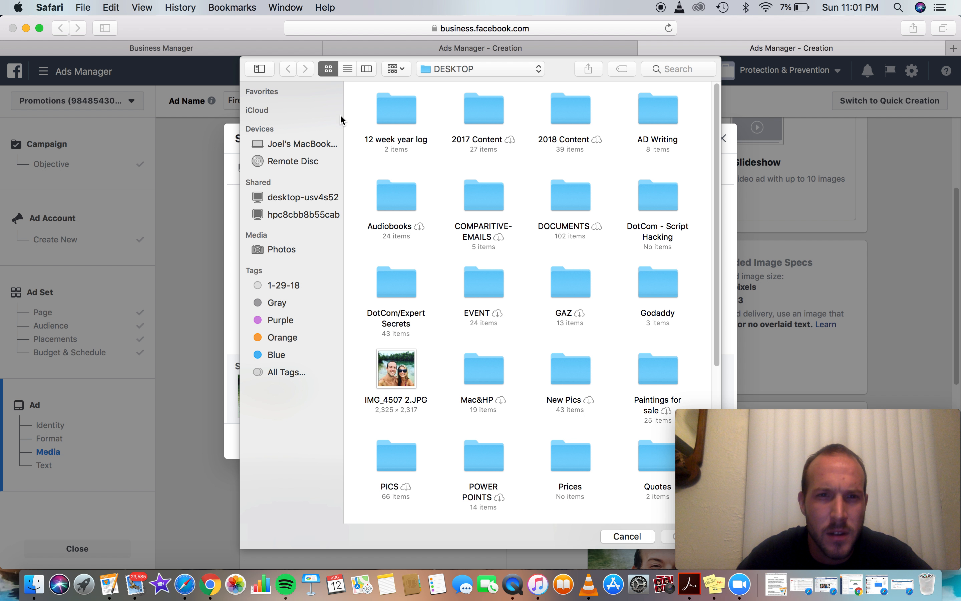
Find the Fire Pics folder on the iCloud desktop and upload the 830 × 696 emergency preparedness kit screenshot.
scroll(540, 199, down, 6)
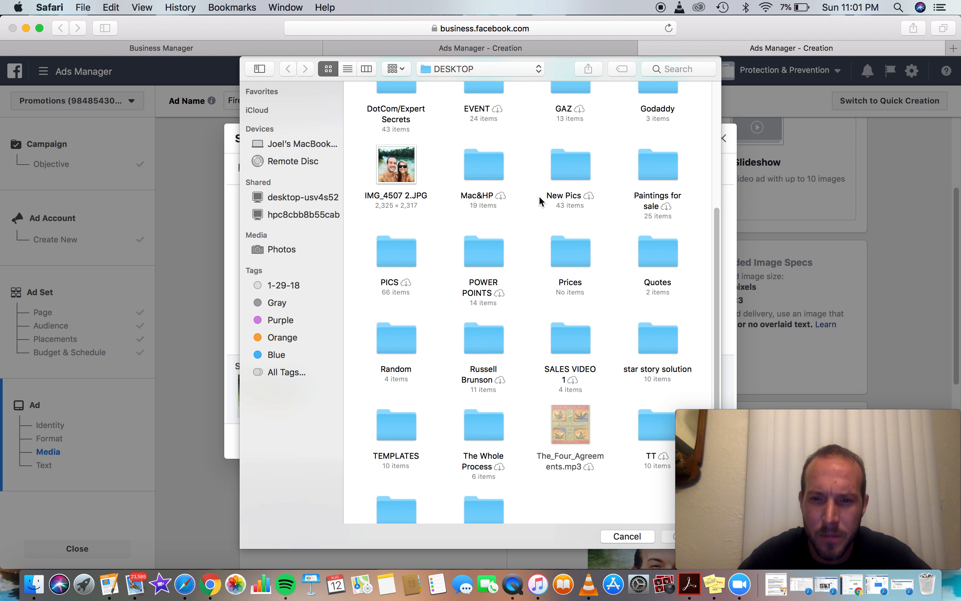
scroll(472, 454, up, 6)
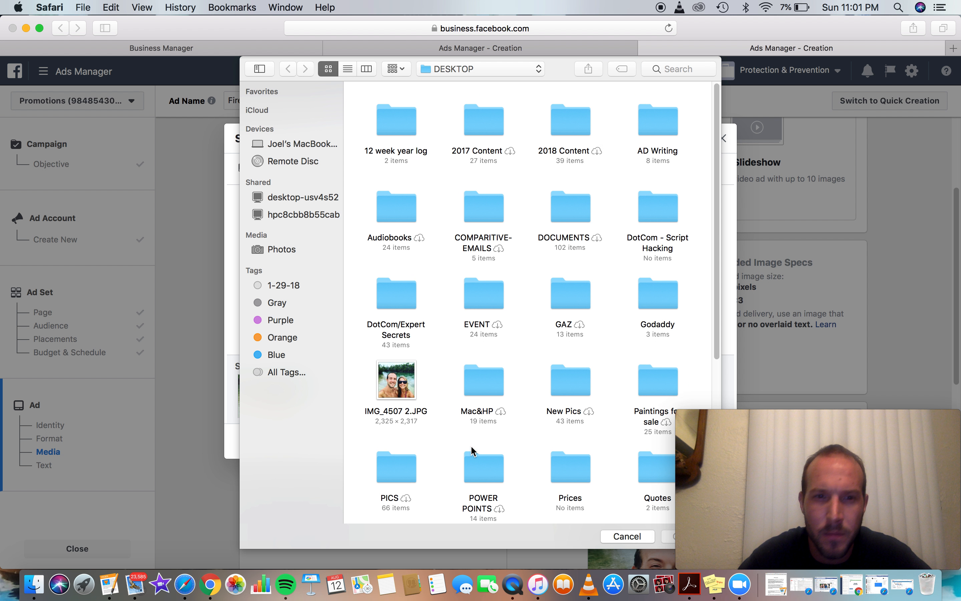
click(574, 113)
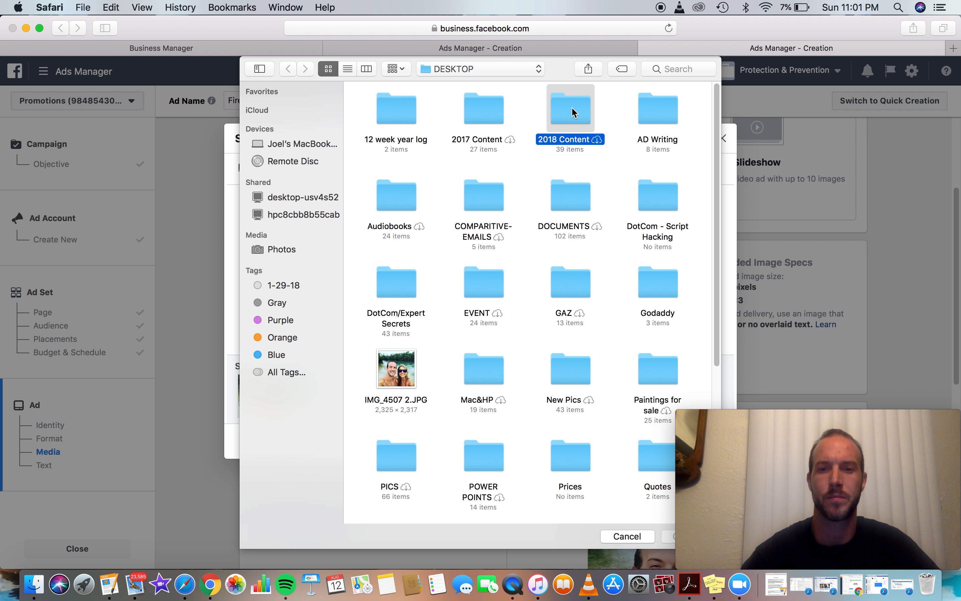
click(528, 69)
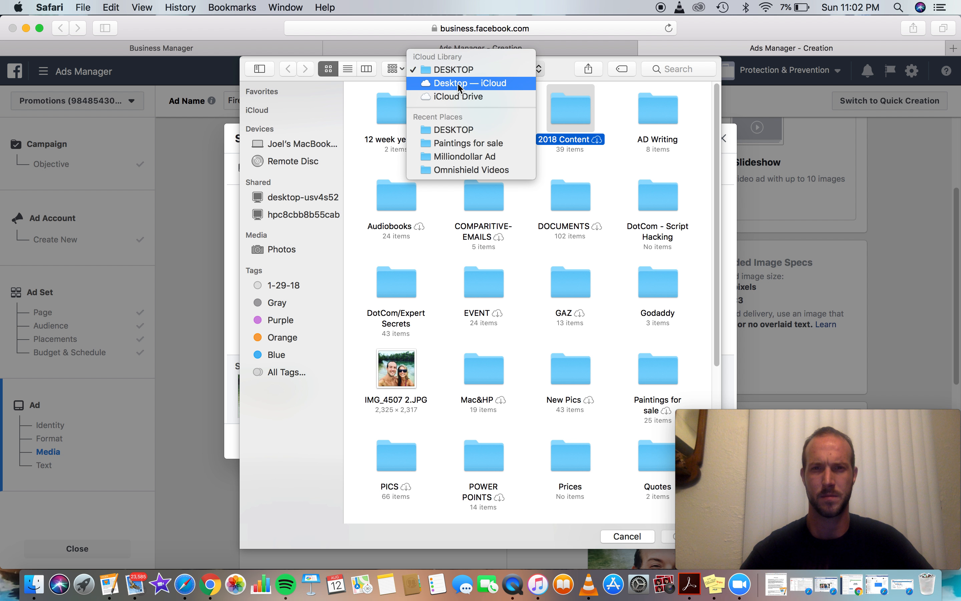
click(472, 84)
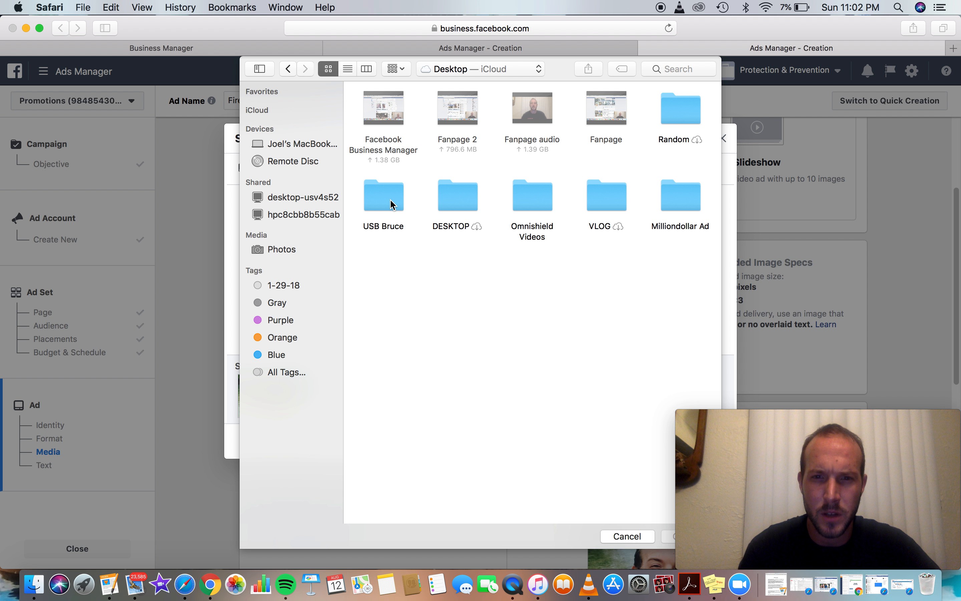
click(393, 204)
double_click(393, 200)
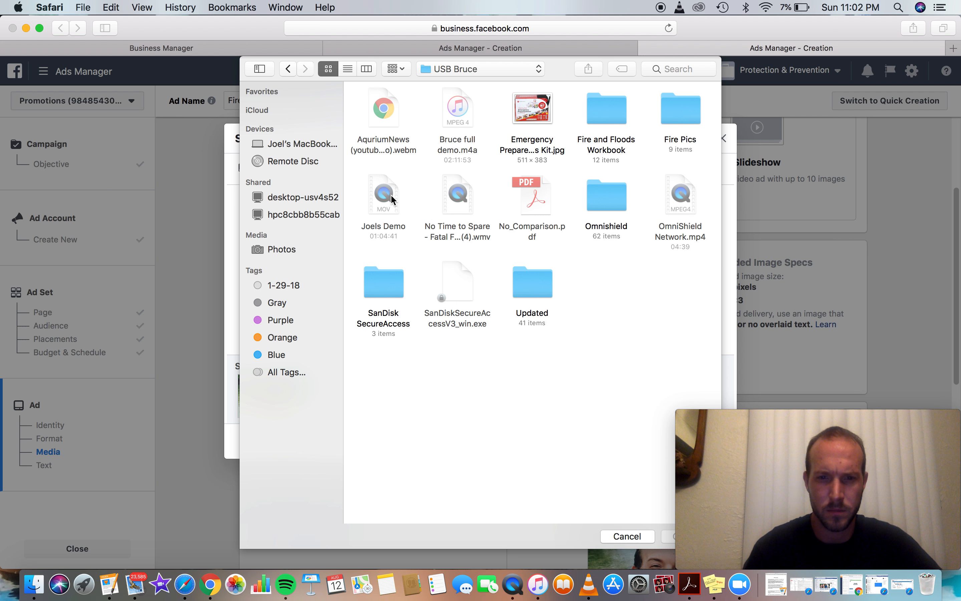
double_click(678, 109)
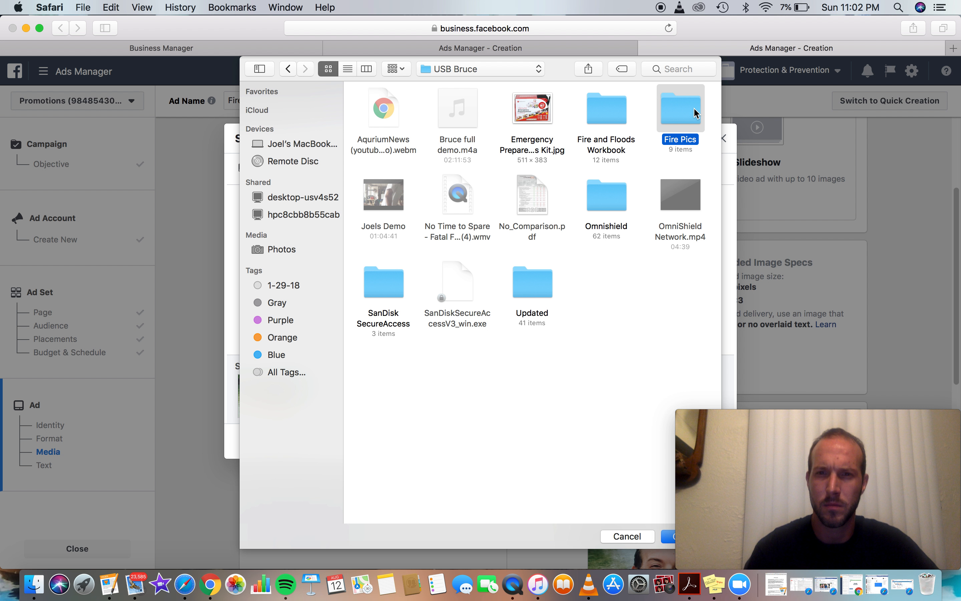
double_click(515, 122)
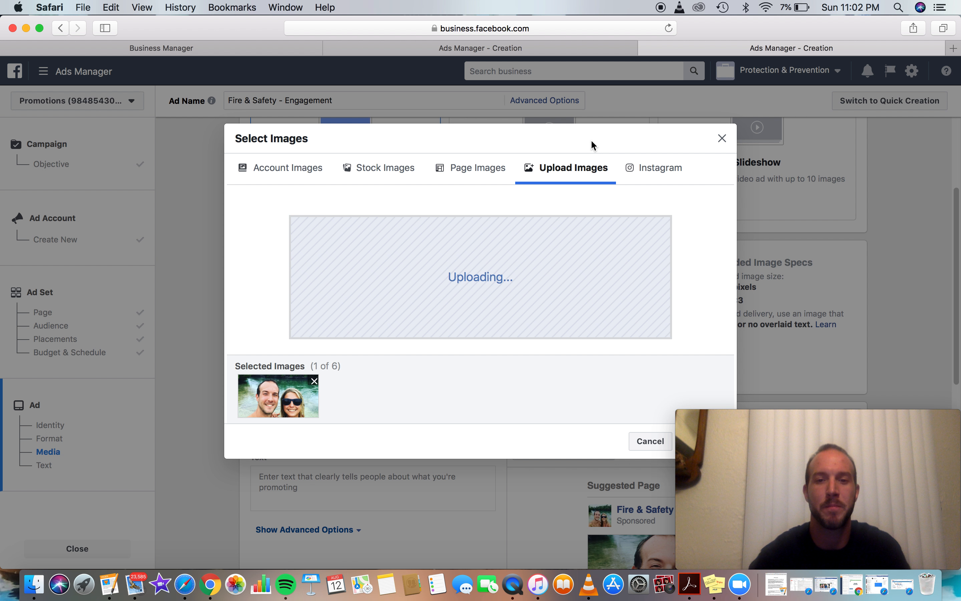
Remove the couple photo from the selected images and confirm the emergency preparedness kit picture as the ad image.
click(478, 274)
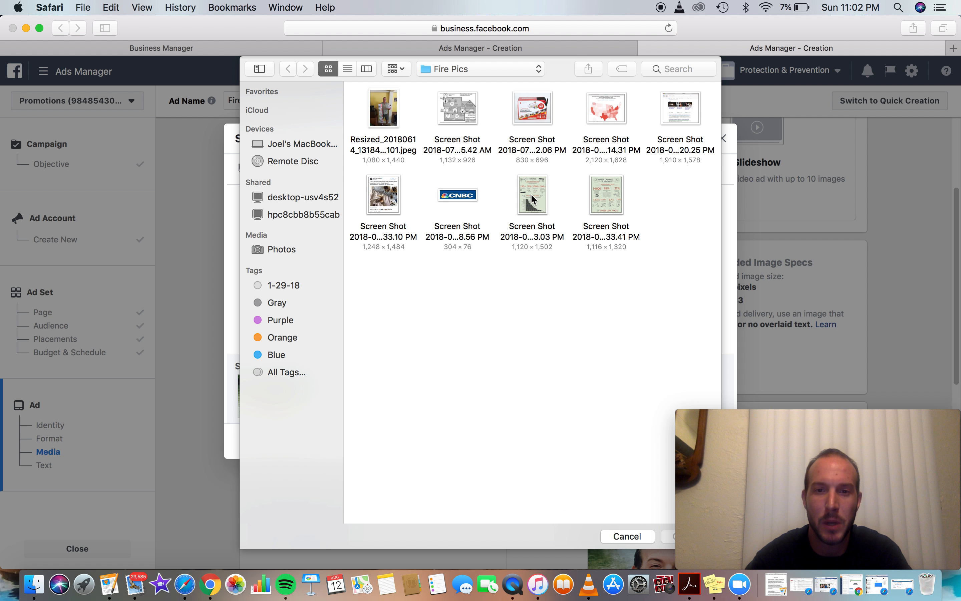
click(621, 531)
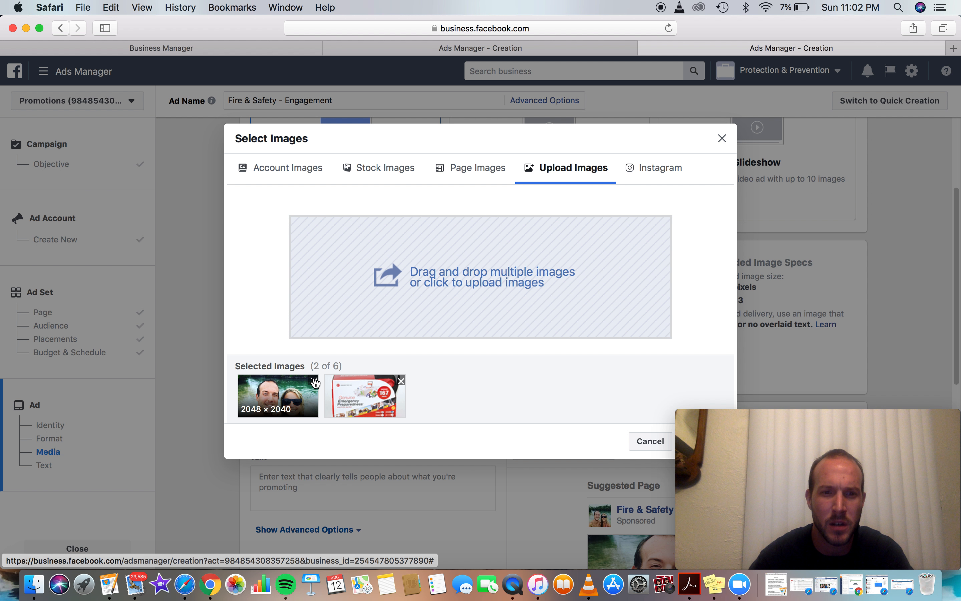
click(315, 382)
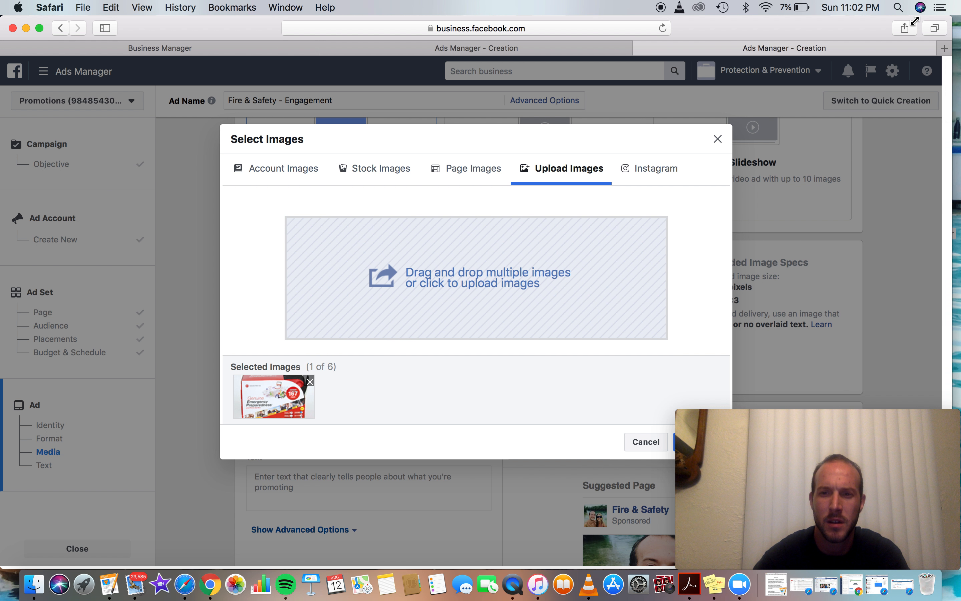
drag(932, 18, 884, 21)
click(671, 448)
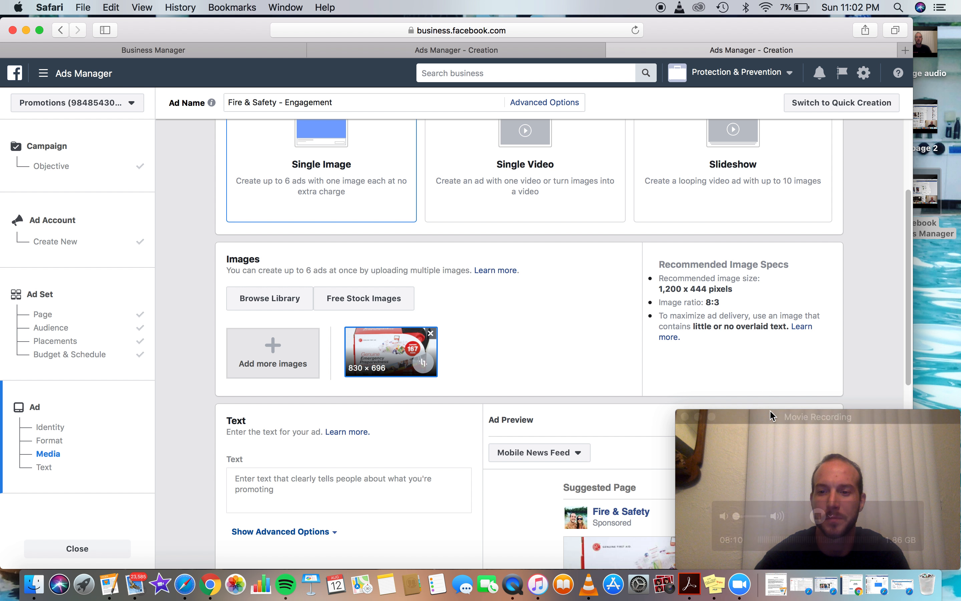
Move the Movie Recording window clear of the ad preview controls and examine the Mobile News Feed preview.
click(802, 415)
drag(802, 415, 821, 138)
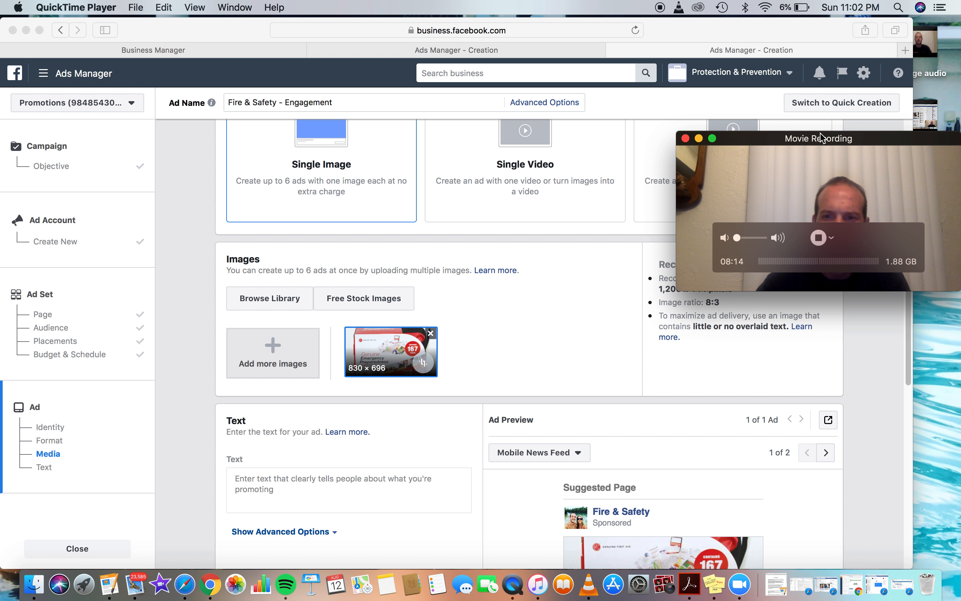
scroll(479, 342, up, 3)
scroll(480, 344, down, 4)
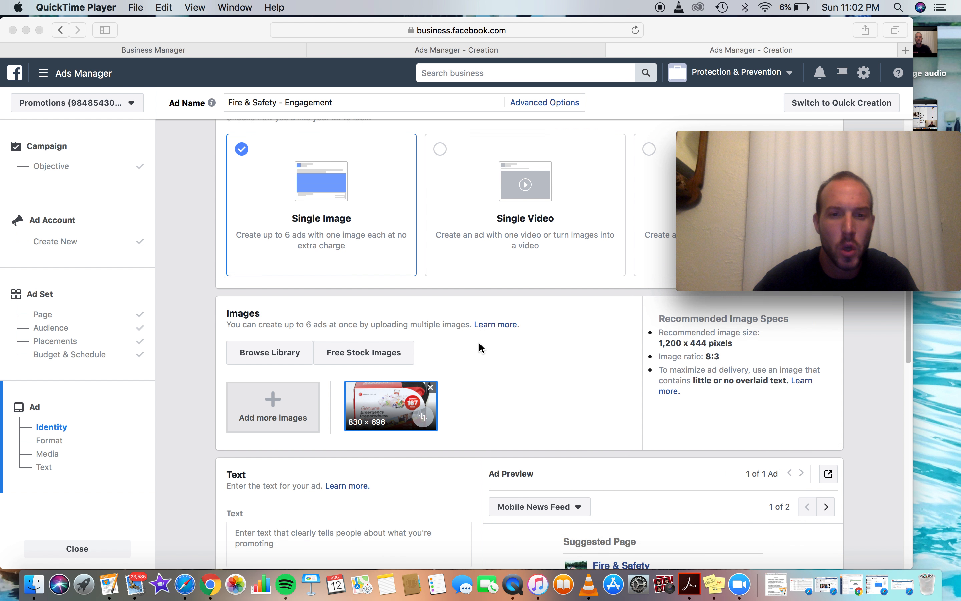
scroll(398, 334, down, 4)
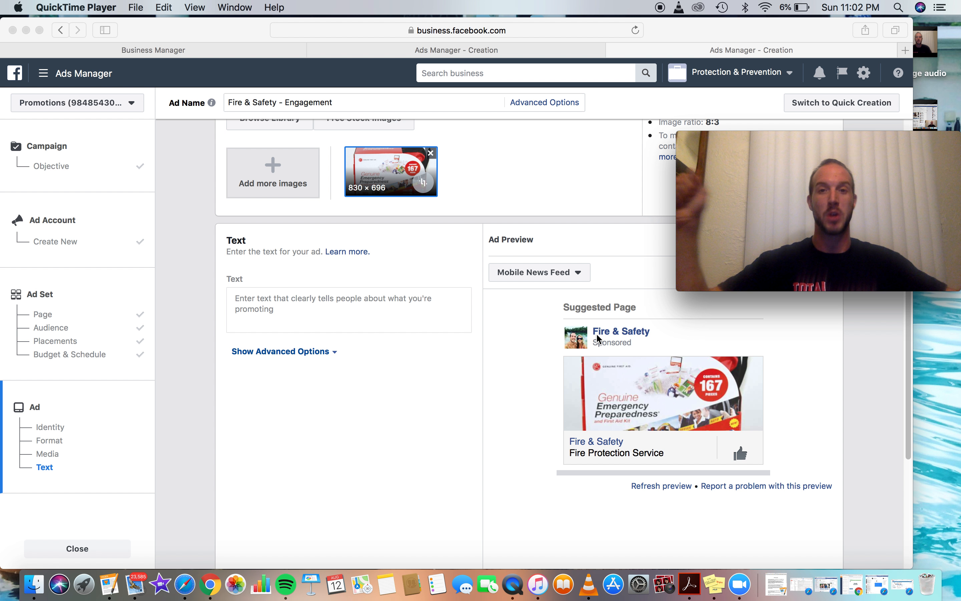
Start editing the ad's text, switch to Notes to view and select the free Emergency Kit ad copy, and put the Notes window away.
click(279, 306)
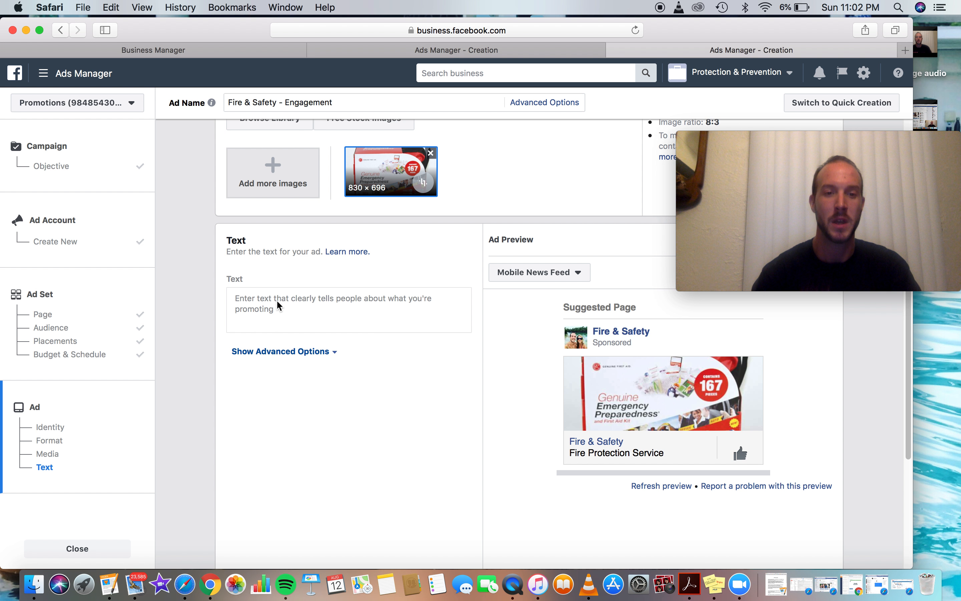
click(297, 310)
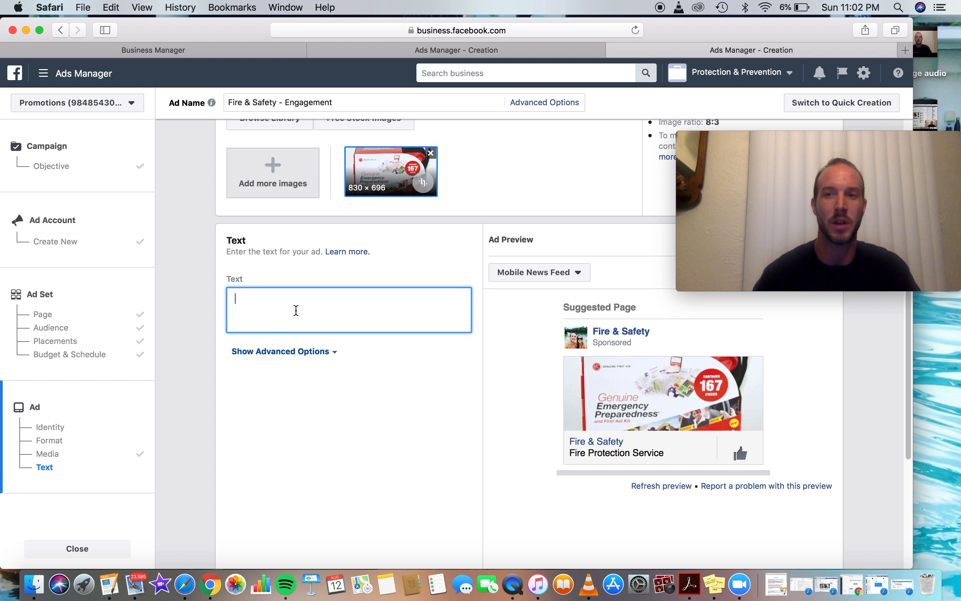
click(387, 584)
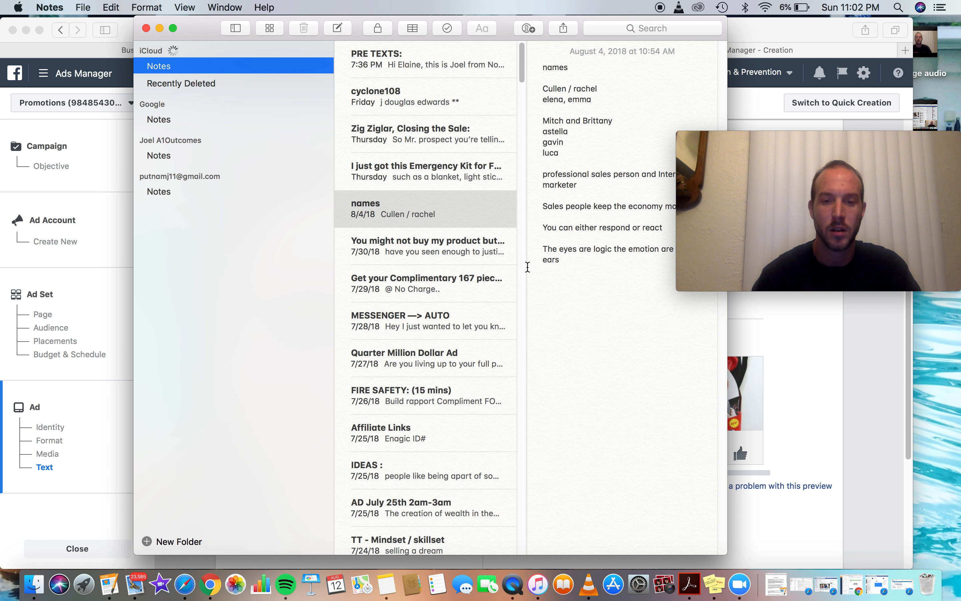
click(414, 60)
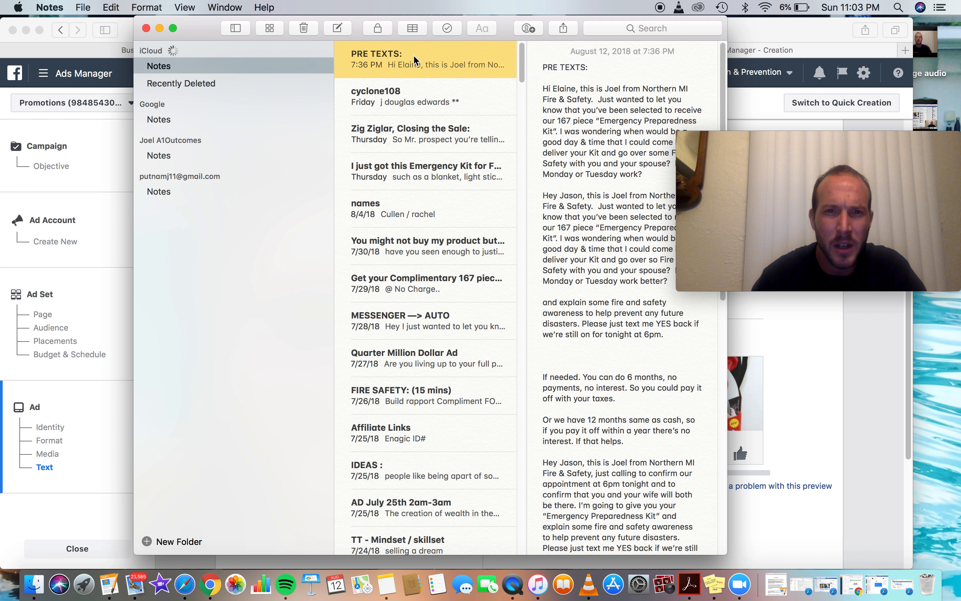
scroll(625, 134, down, 5)
click(413, 173)
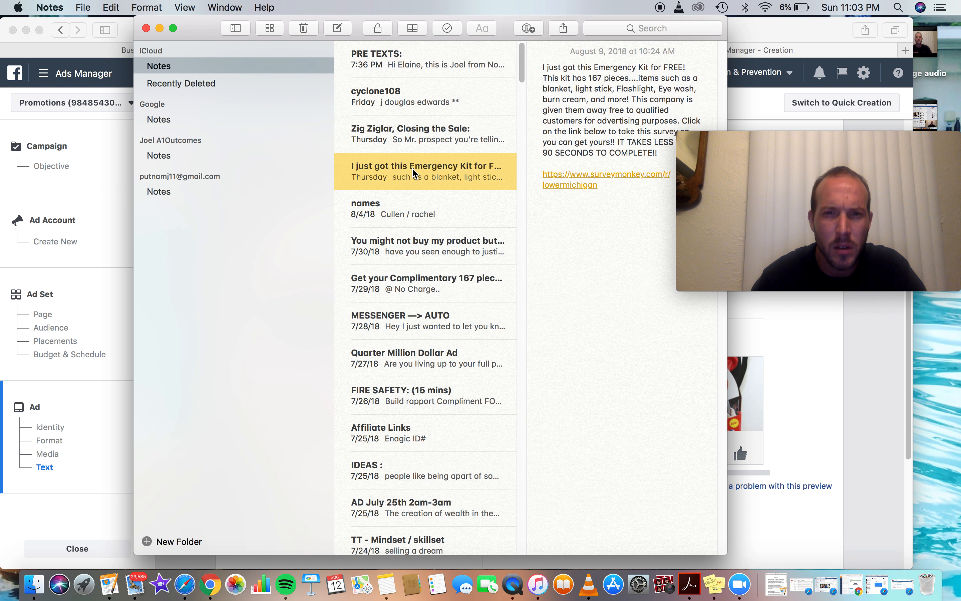
drag(607, 181, 524, 54)
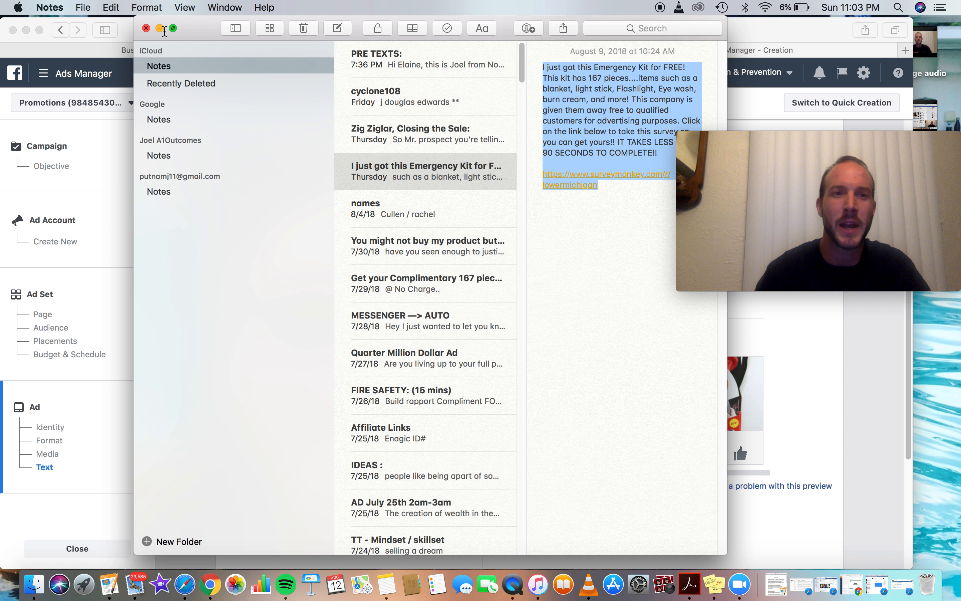
click(163, 30)
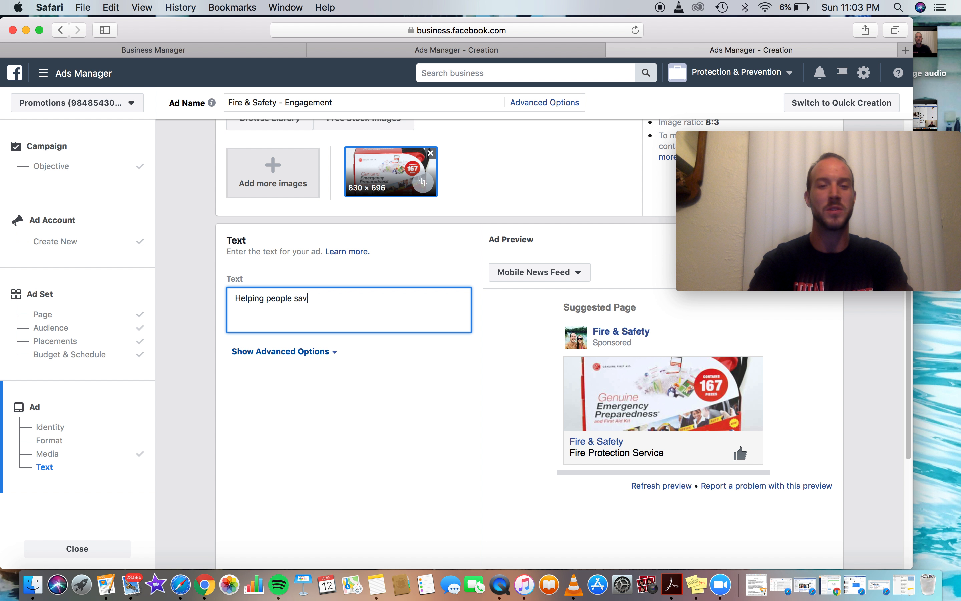
text(th)
key(BackSpace)
key(BackSpace)
text(pero)
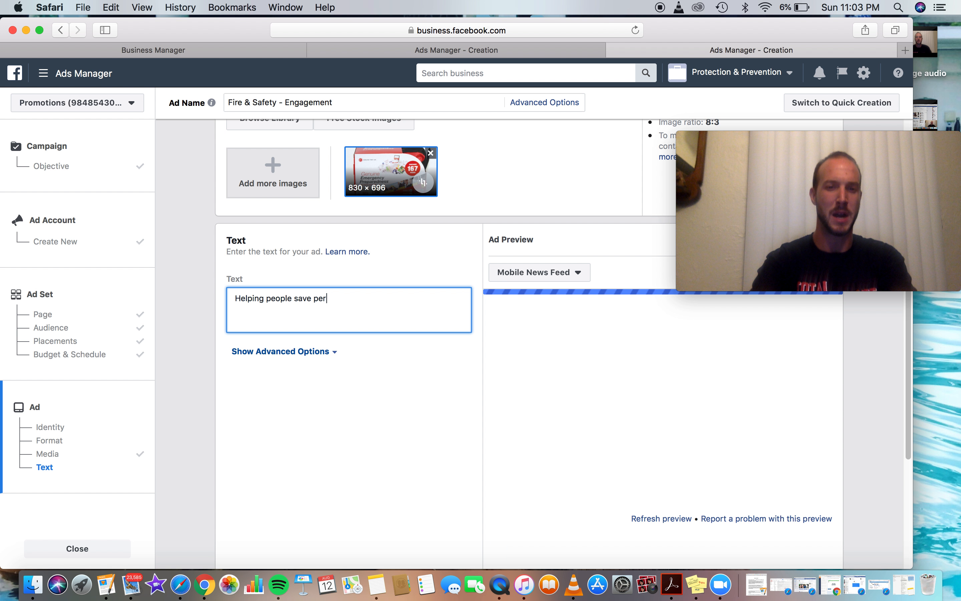
key(BackSpace)
key(BackSpace)
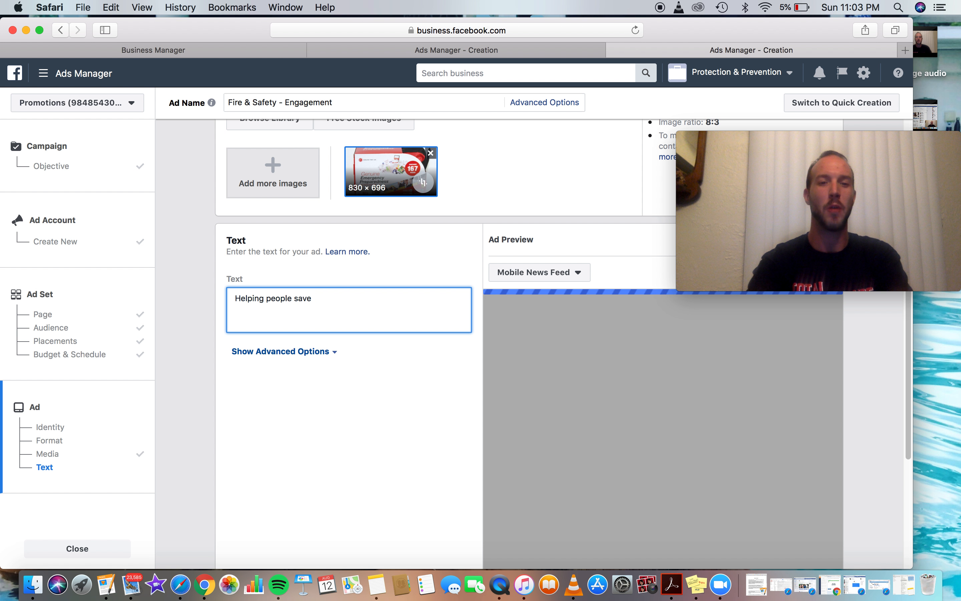
Replace the ad's text with "Saving lives 1 home at a time.".
key(super+a)
text(Saving )
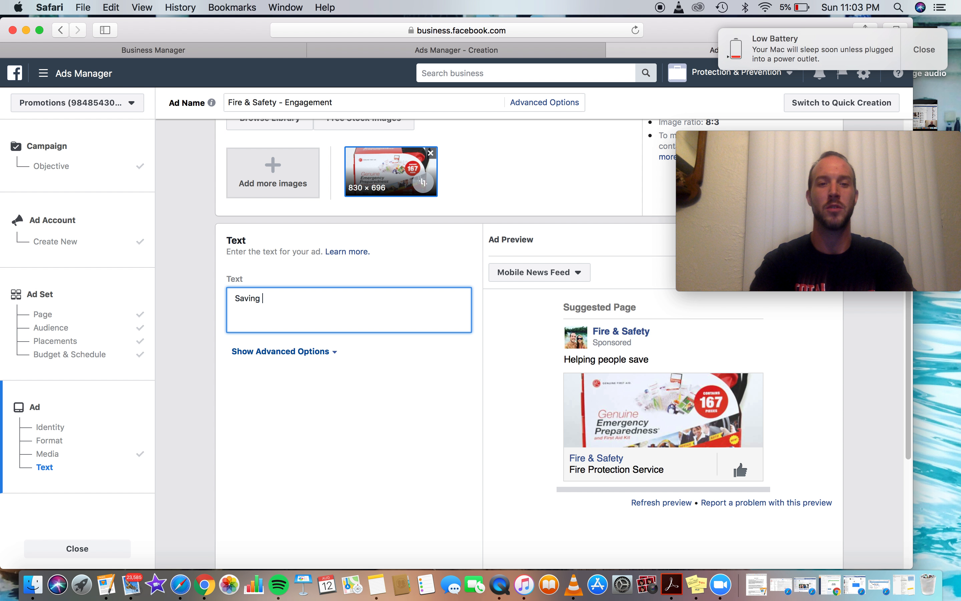
text(lives)
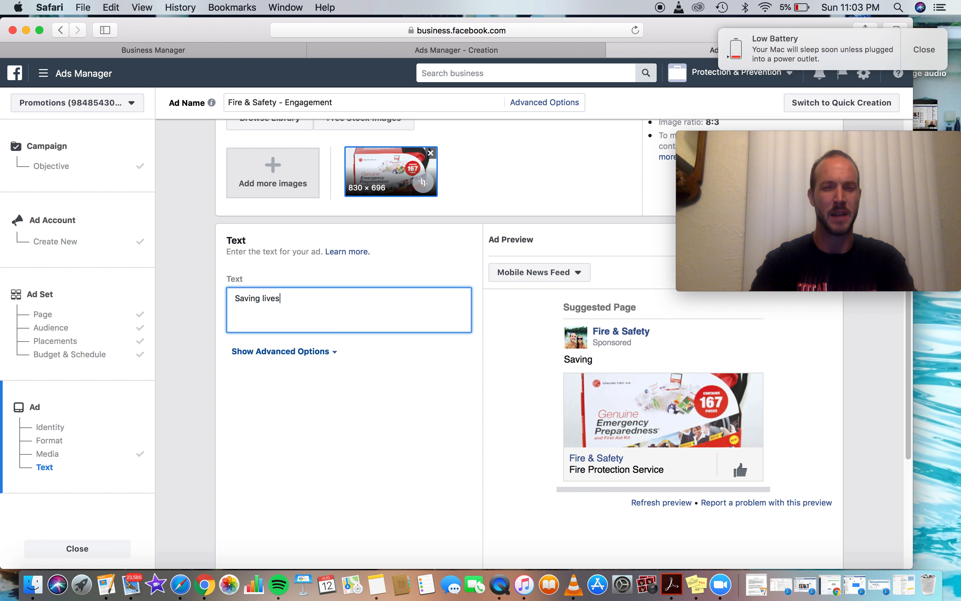
text( 1 home)
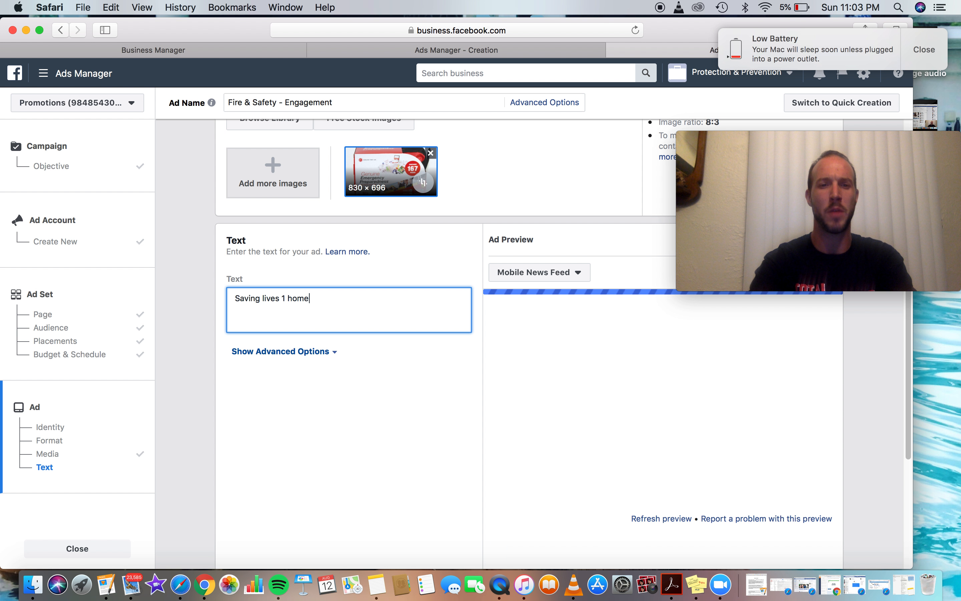
text(s)
key(BackSpace)
text(at a tim)
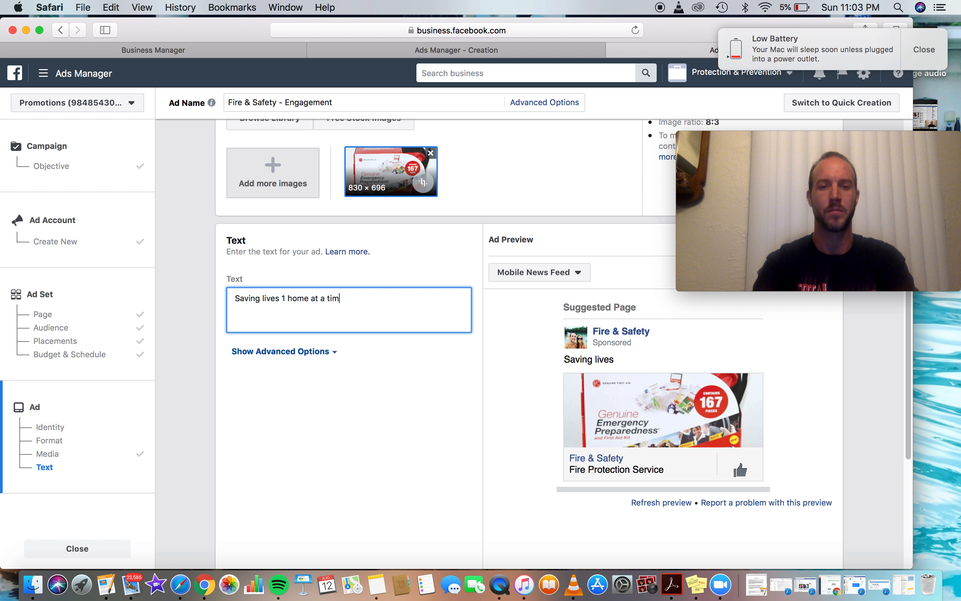
text(e.)
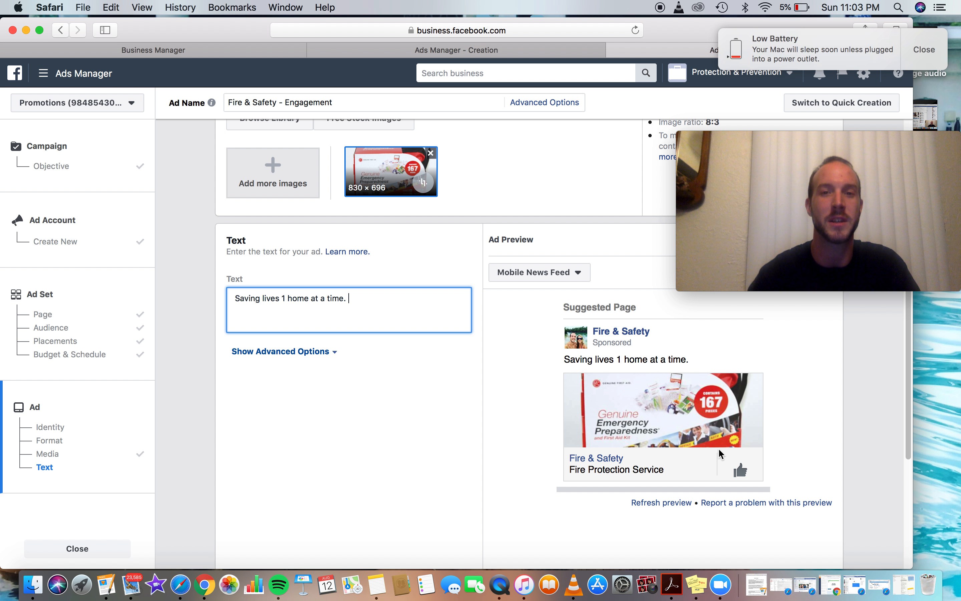
Examine the ad's identity, format, image and text settings together with the Mobile News Feed preview.
scroll(596, 342, down, 3)
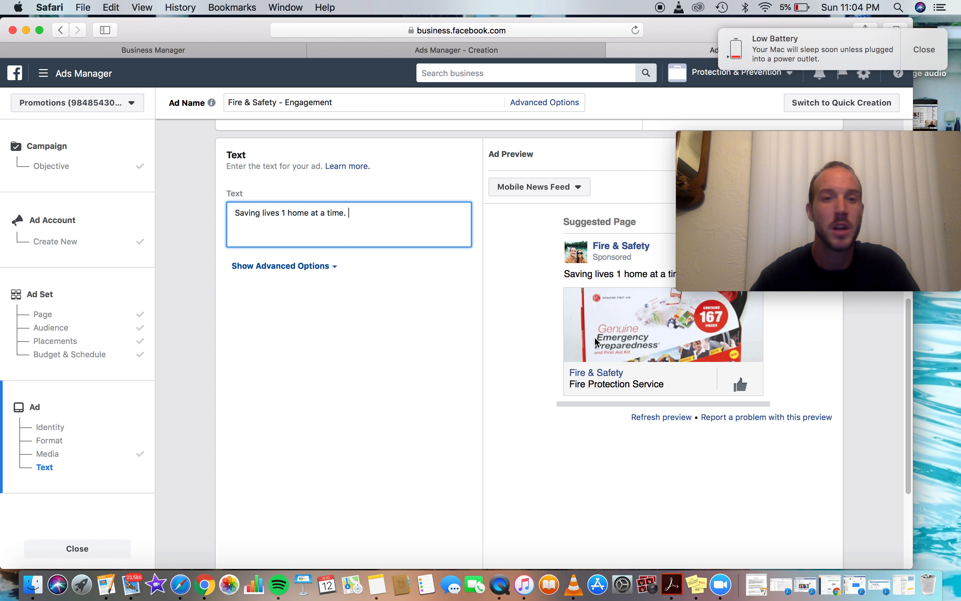
scroll(596, 341, up, 5)
scroll(595, 338, up, 12)
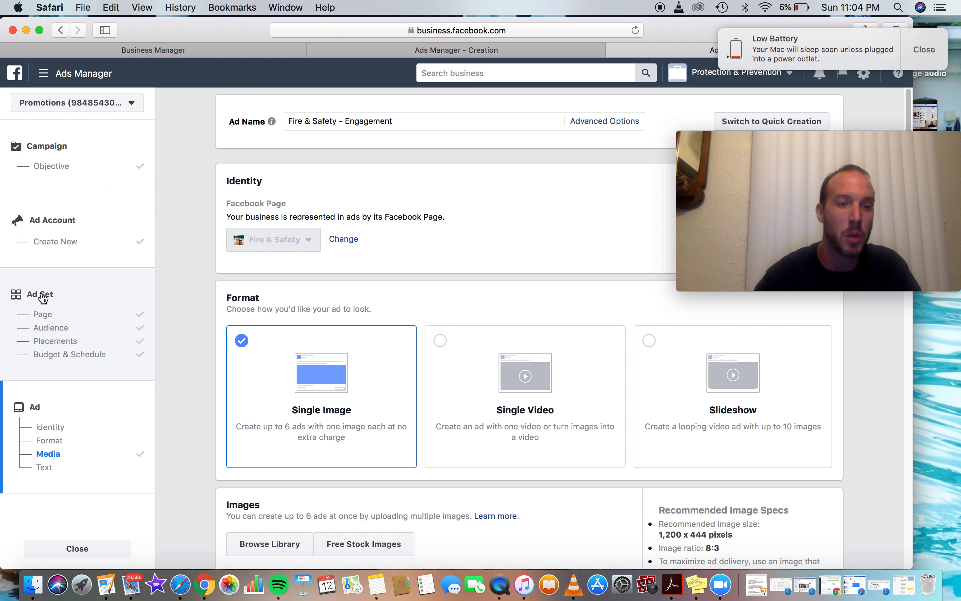
scroll(318, 331, down, 12)
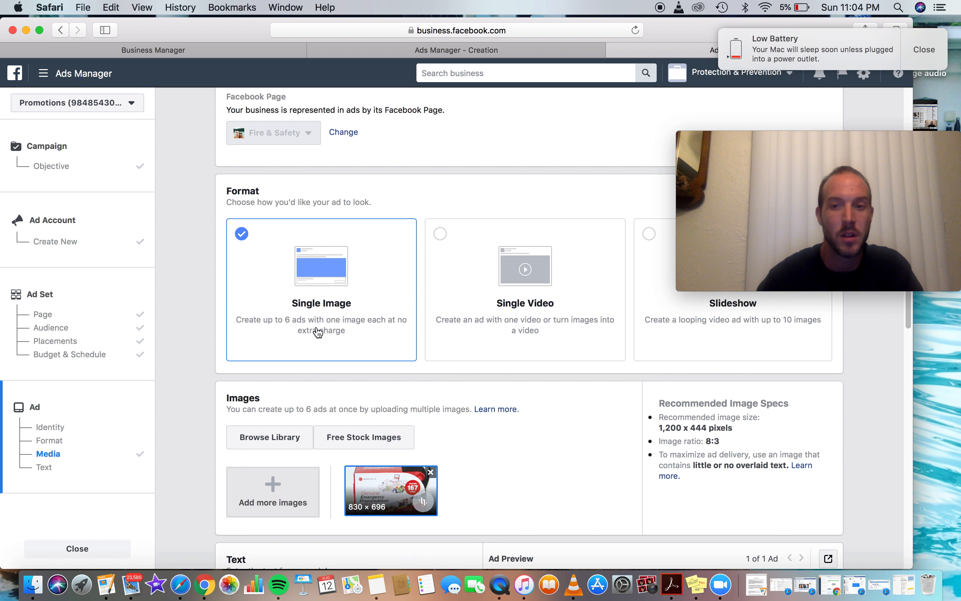
scroll(317, 331, down, 3)
scroll(316, 330, up, 5)
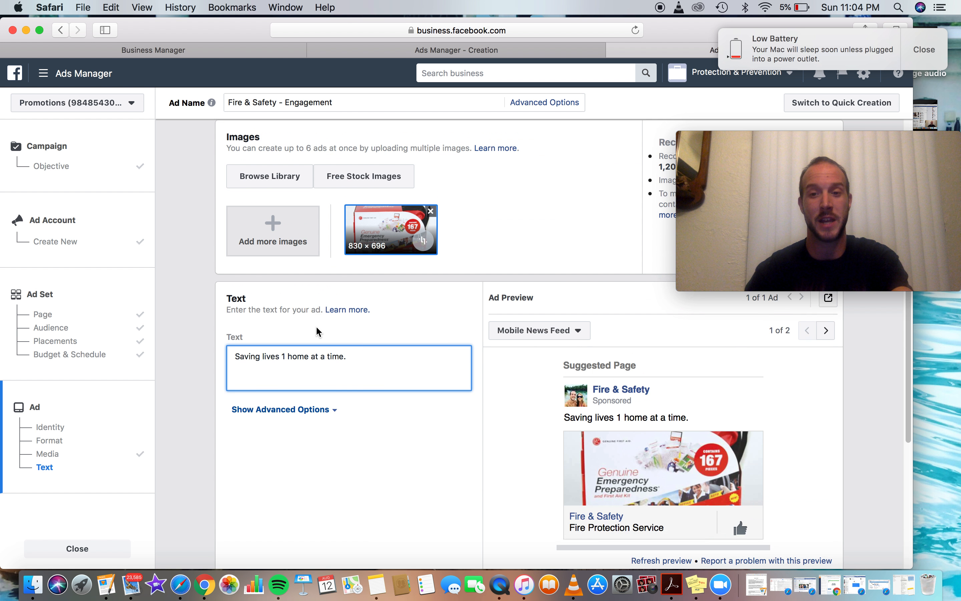
scroll(317, 331, down, 2)
scroll(317, 331, up, 2)
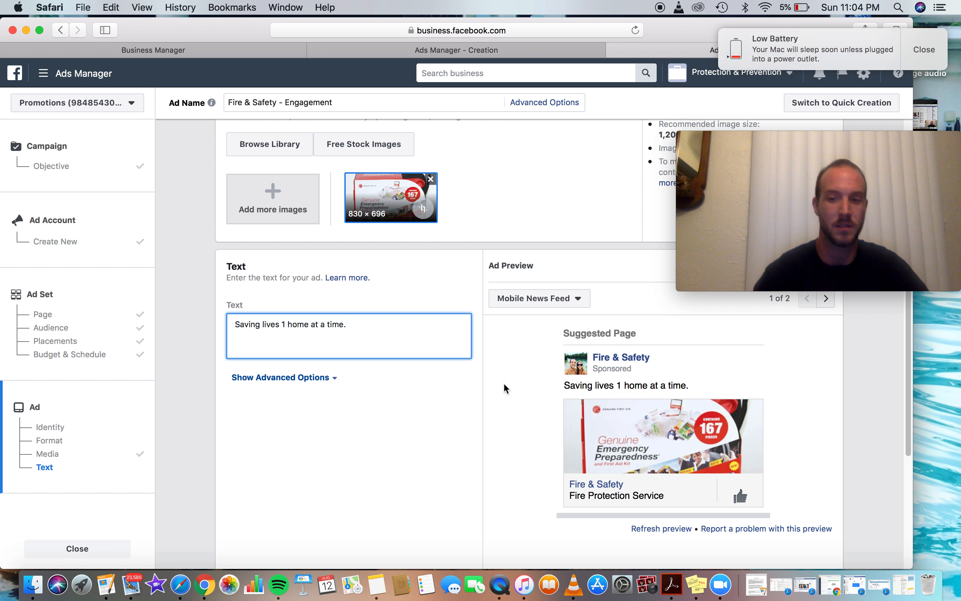
Review the ad set and campaign objective levels, and return to the ad level to check its image and preview.
double_click(38, 295)
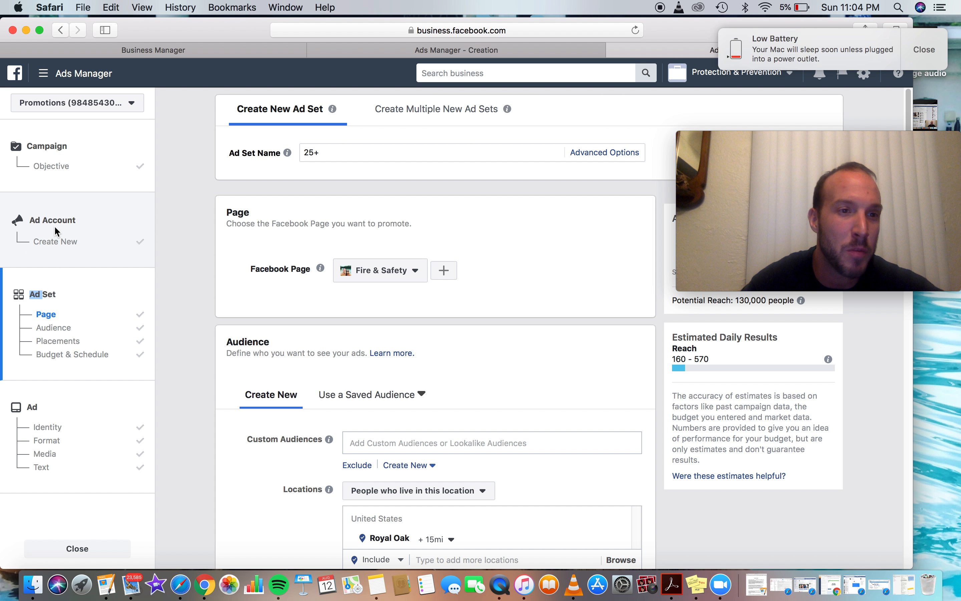
click(50, 152)
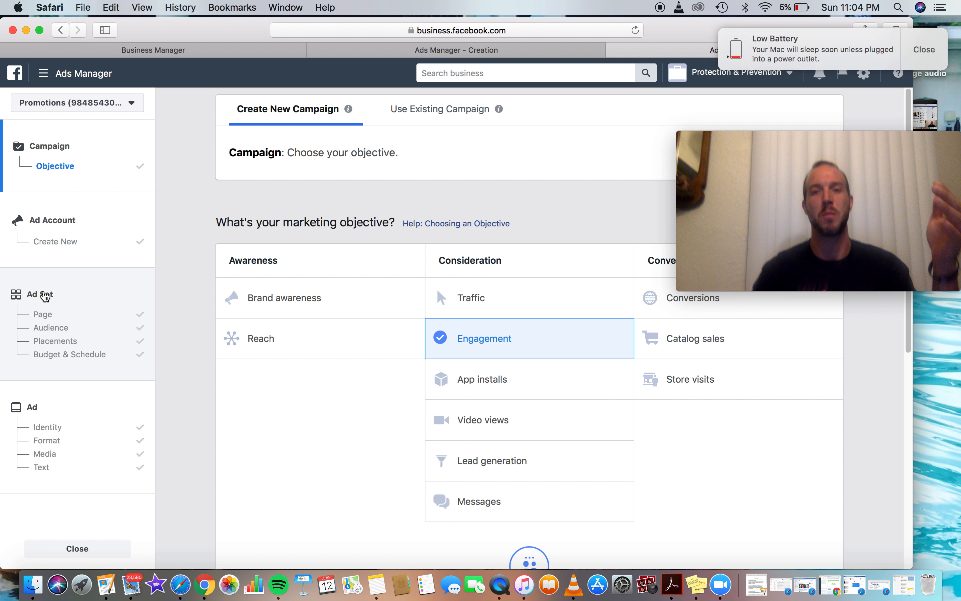
click(46, 296)
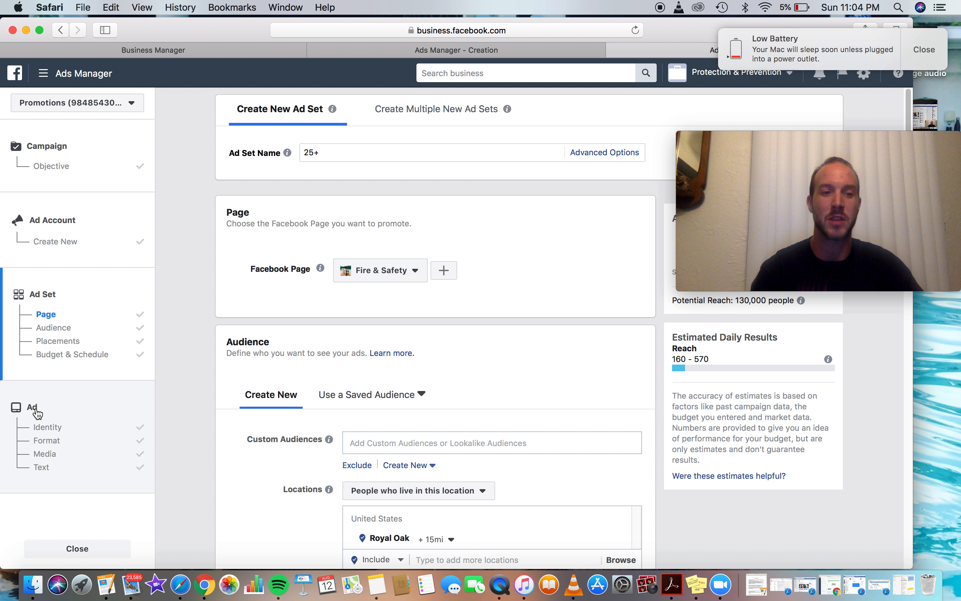
click(14, 412)
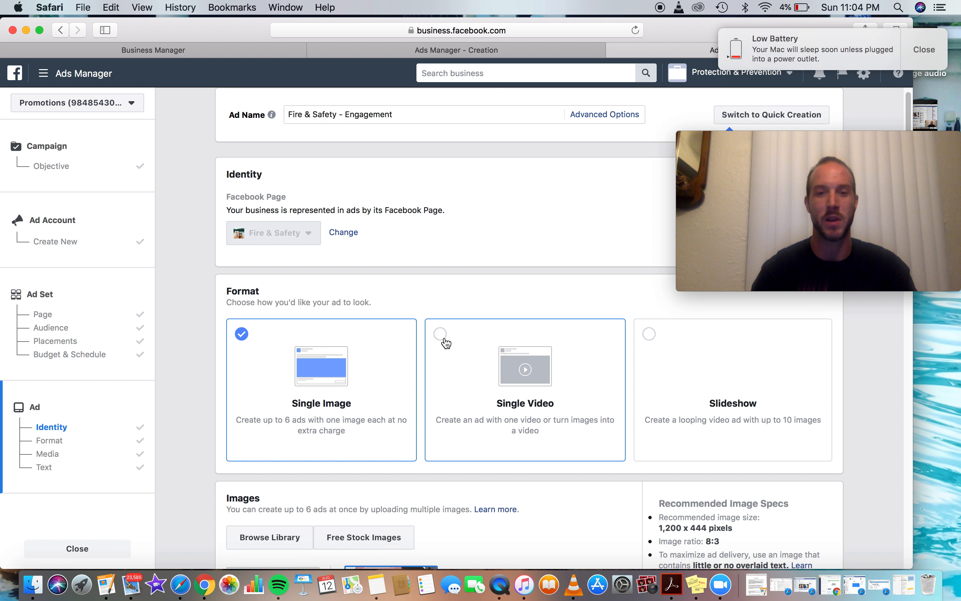
scroll(446, 343, down, 7)
scroll(447, 342, down, 4)
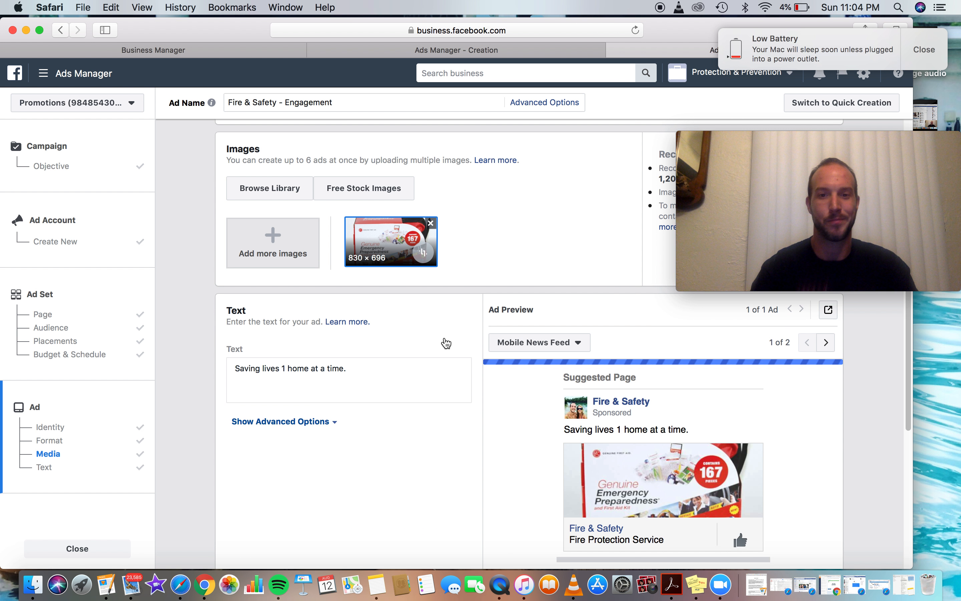
scroll(447, 341, up, 11)
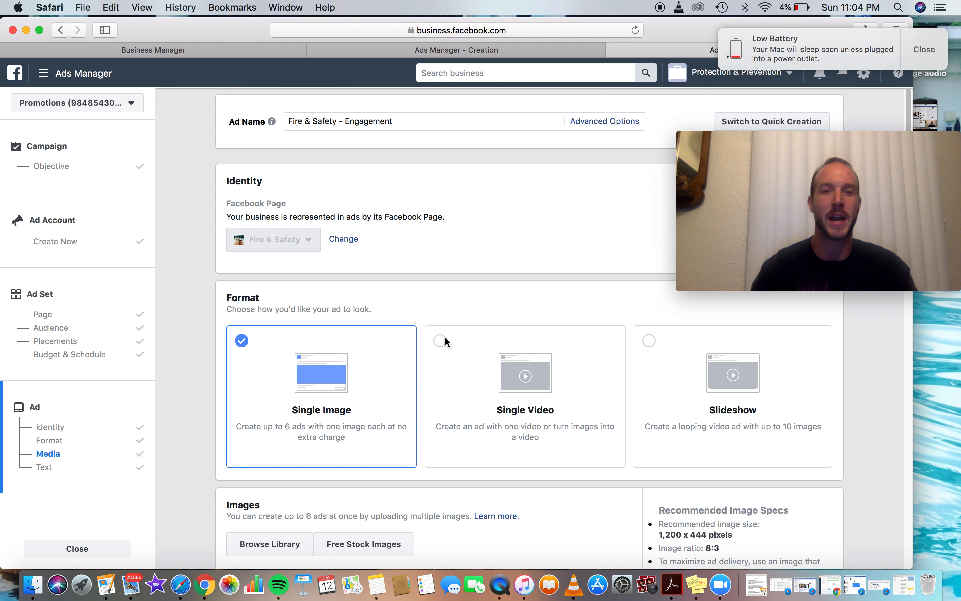
Check what the ad name is used for and rename the ad as "Safety Pic".
triple_click(404, 121)
mouse_move(272, 121)
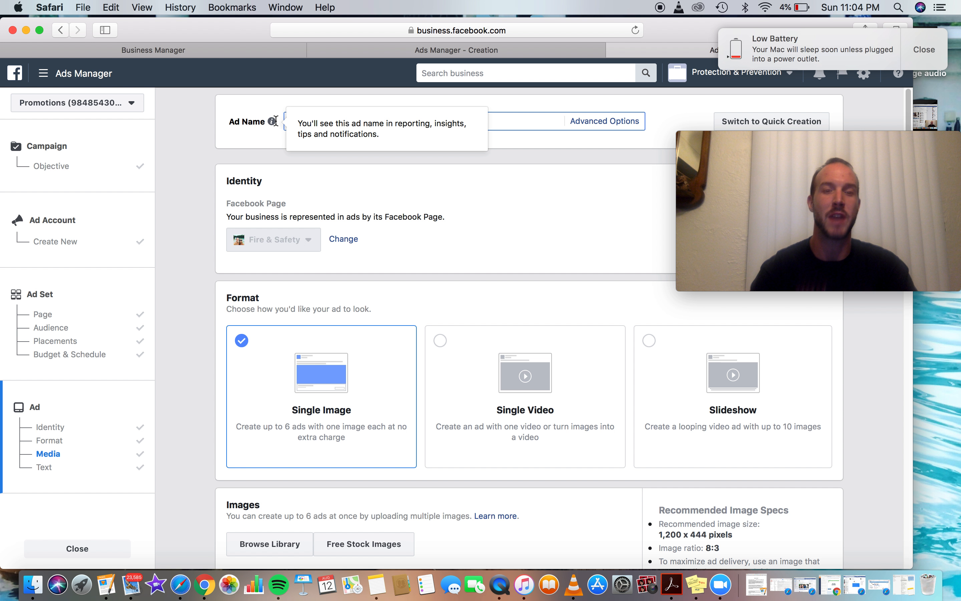
click(369, 167)
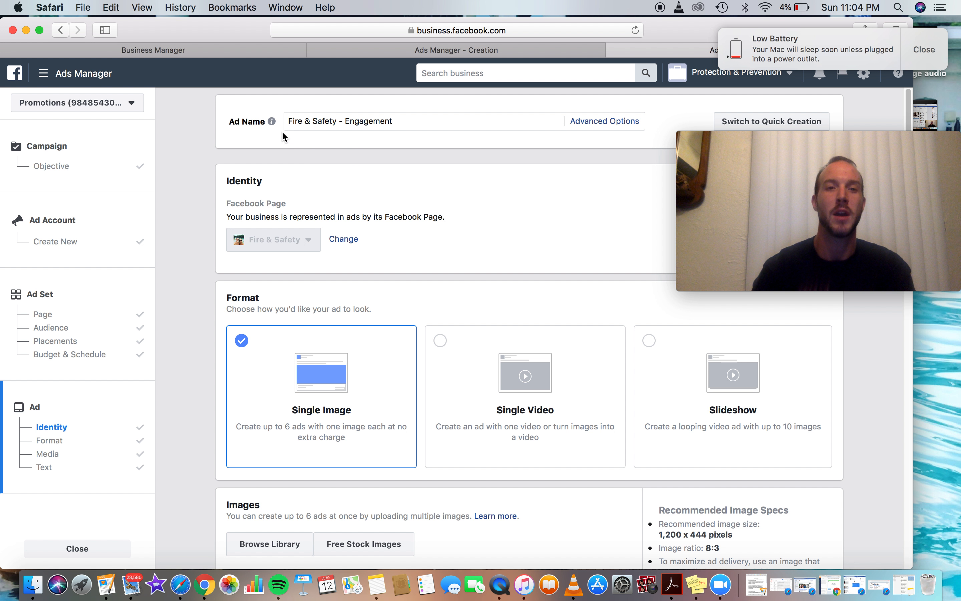
triple_click(399, 121)
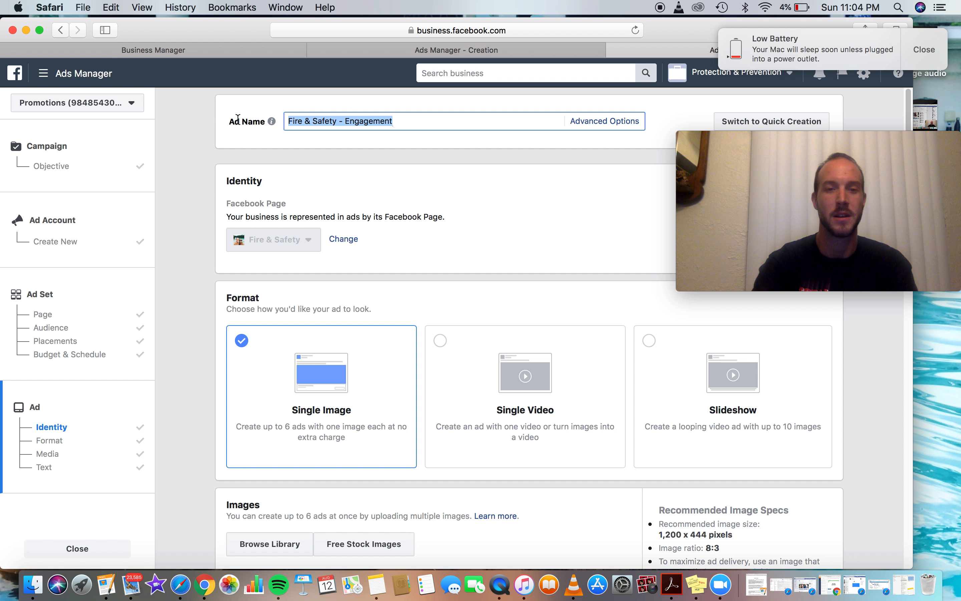
text(Safety Pic)
Rename the ad set as "25-65+ | Homeowner | Parents | Royal Oak".
click(47, 294)
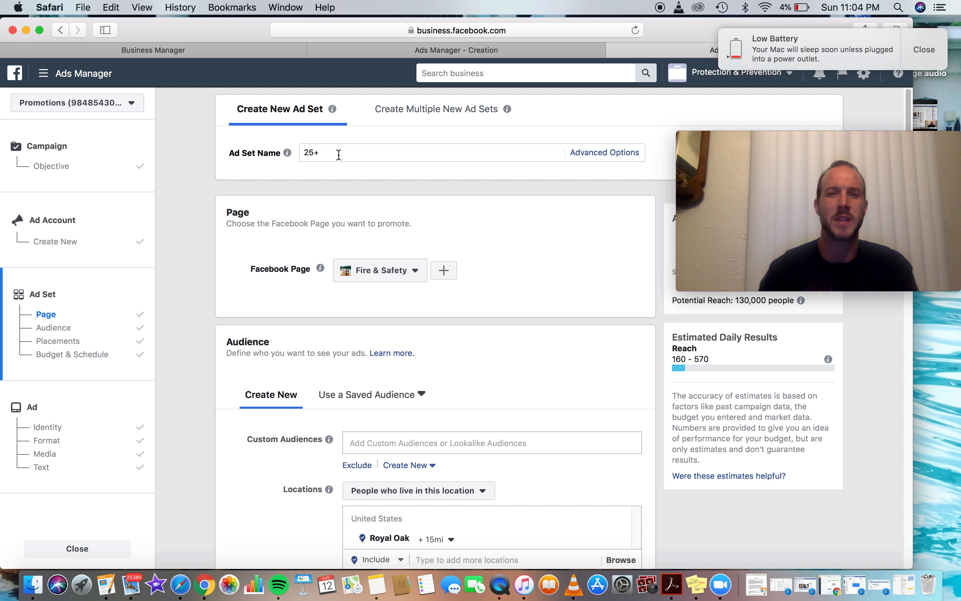
drag(339, 155, 245, 146)
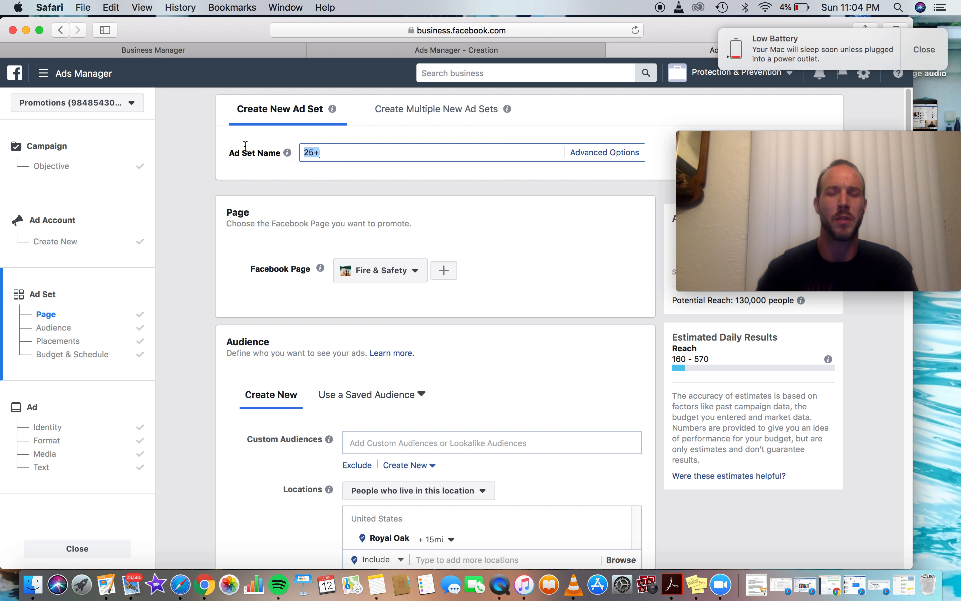
click(285, 151)
drag(376, 154, 206, 139)
key(BackSpace)
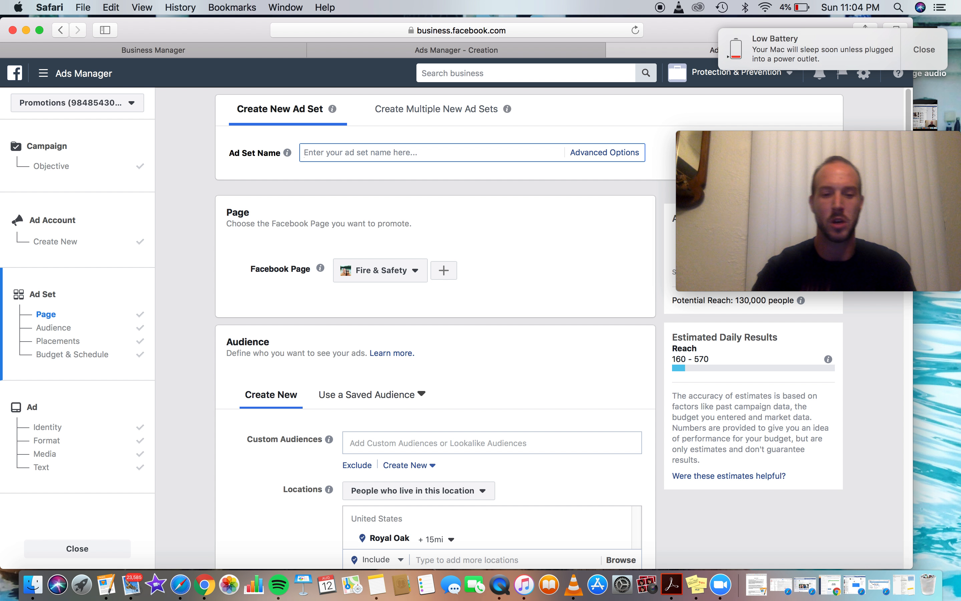
text(25-65+ |)
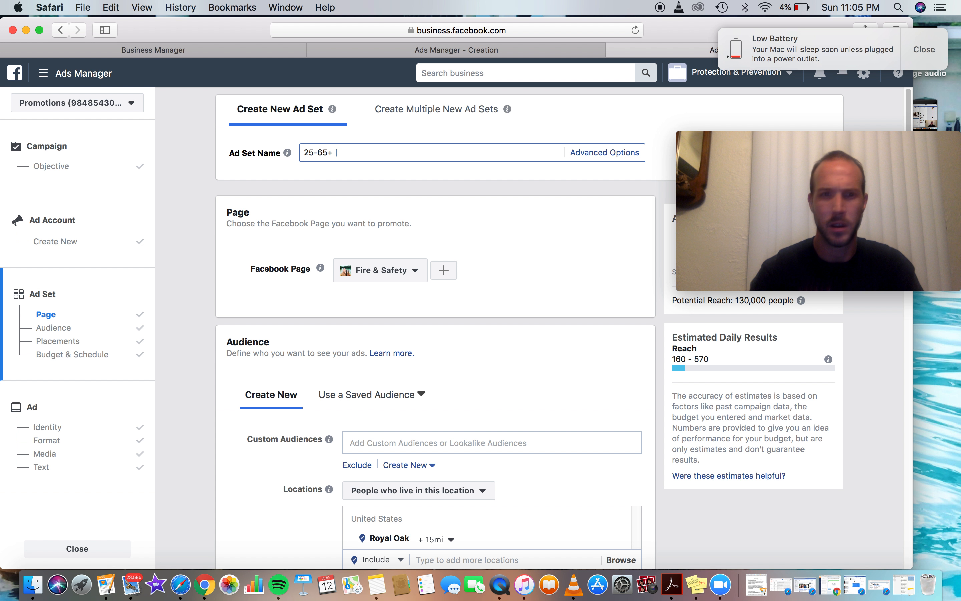
text(Homeowner |)
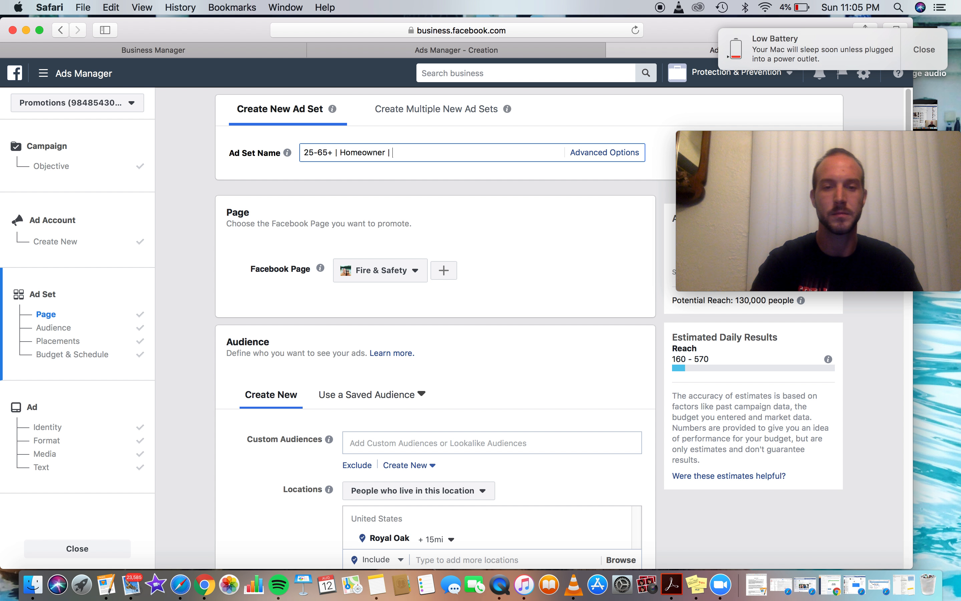
text(Parents )
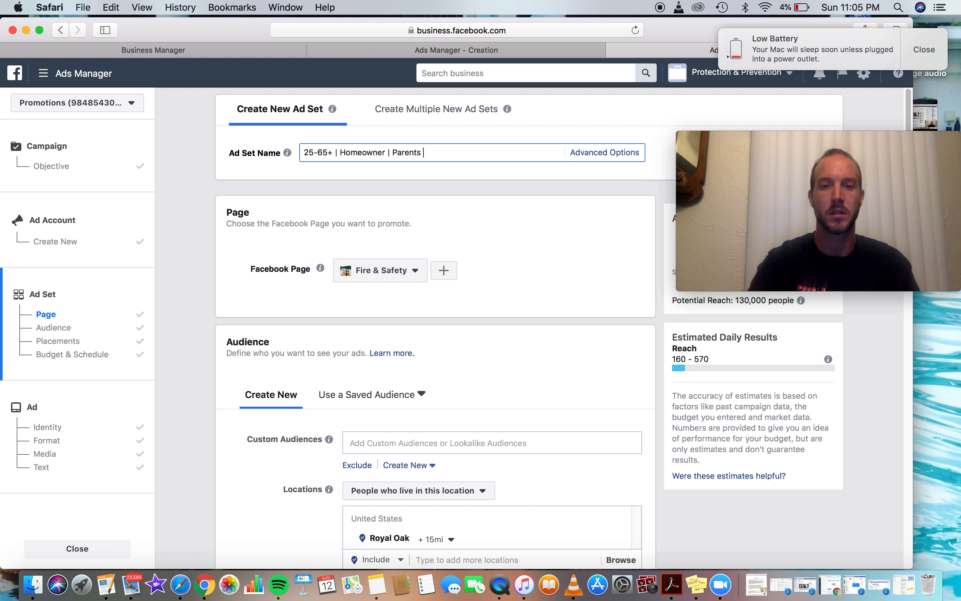
text(| )
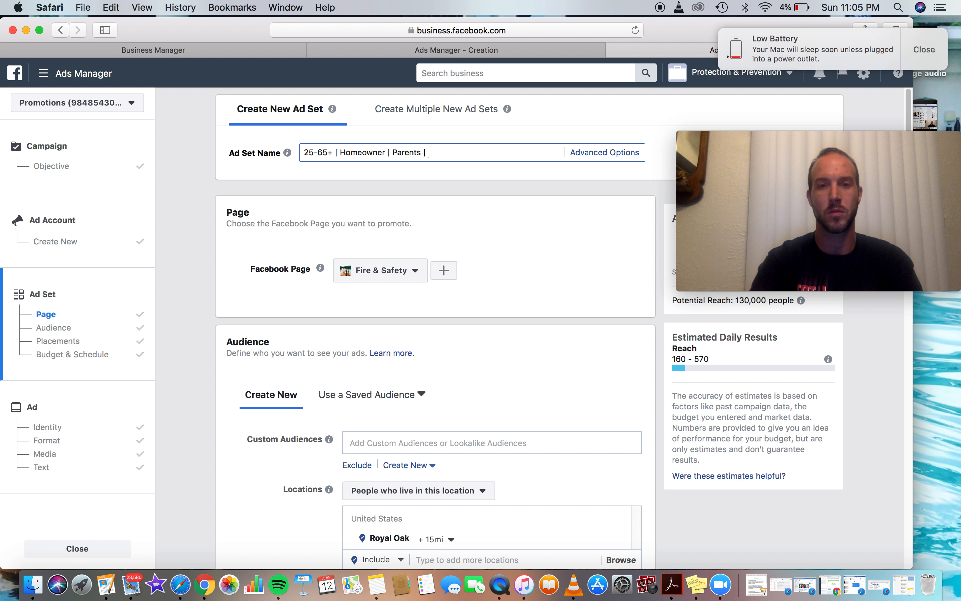
text(Roayal Oak)
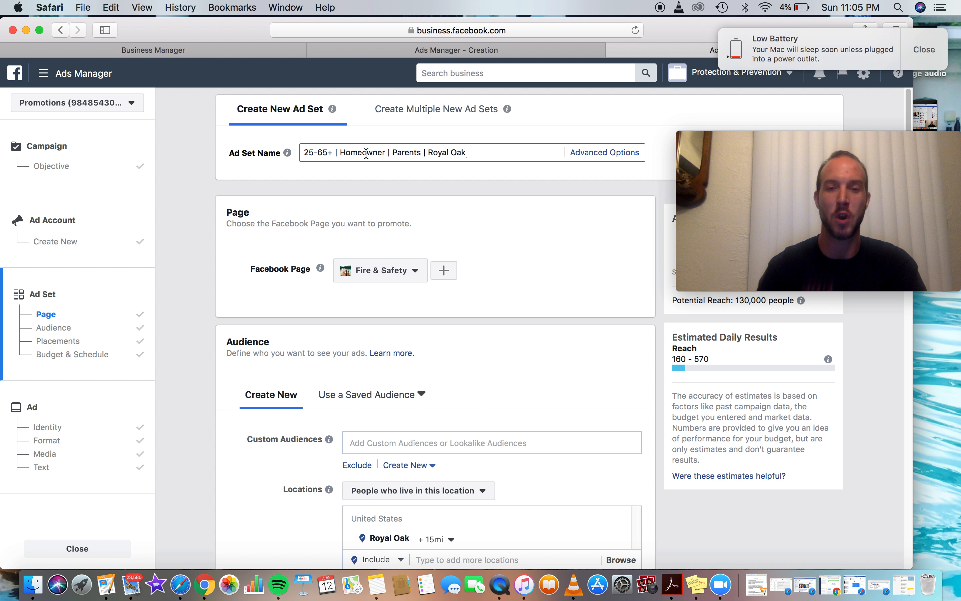
Switch the ad set's schedule to a start and end date, choosing September 19, 2018 as the end date.
scroll(472, 150, down, 10)
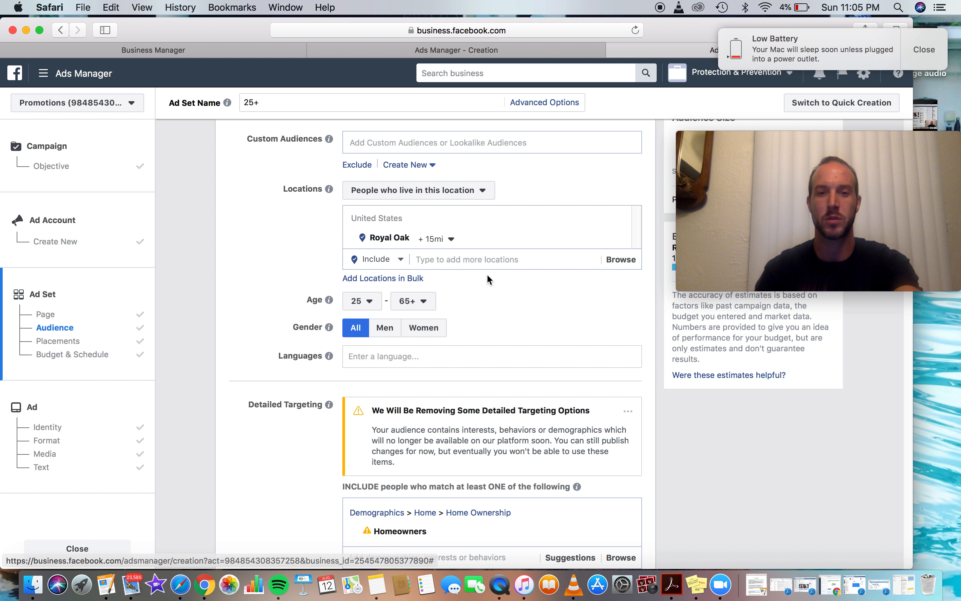
scroll(487, 274, down, 5)
scroll(487, 275, down, 5)
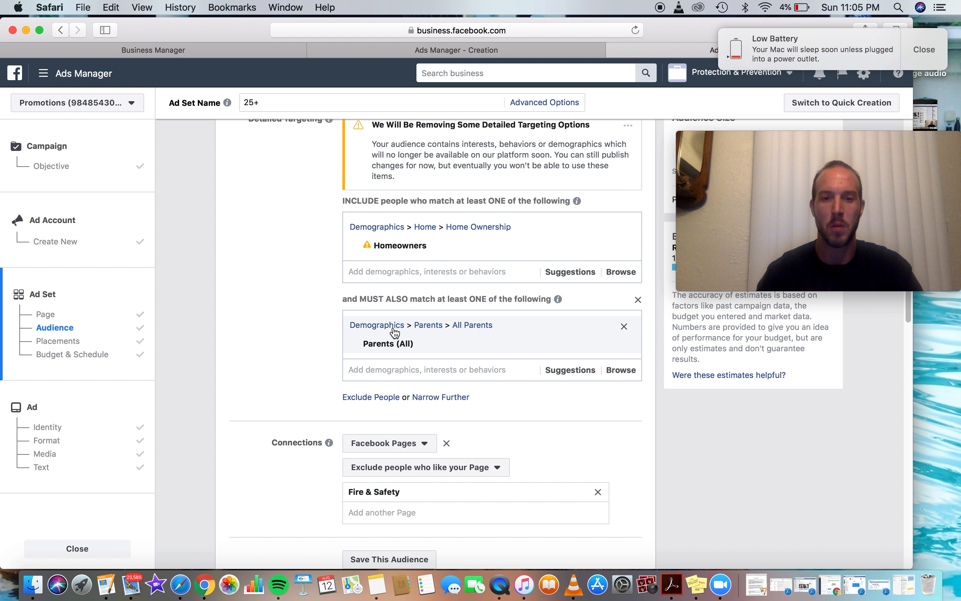
scroll(393, 336, down, 10)
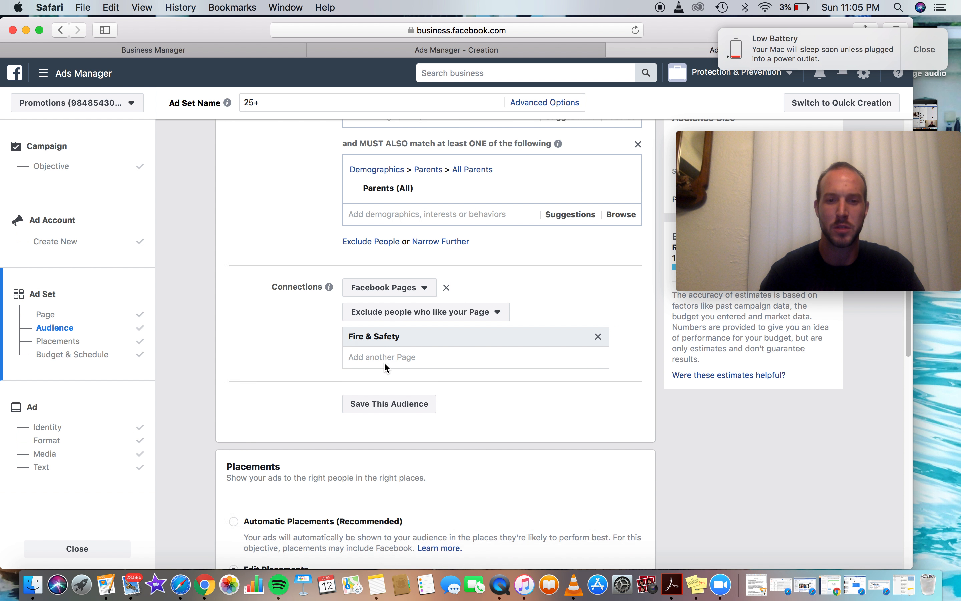
scroll(385, 366, down, 15)
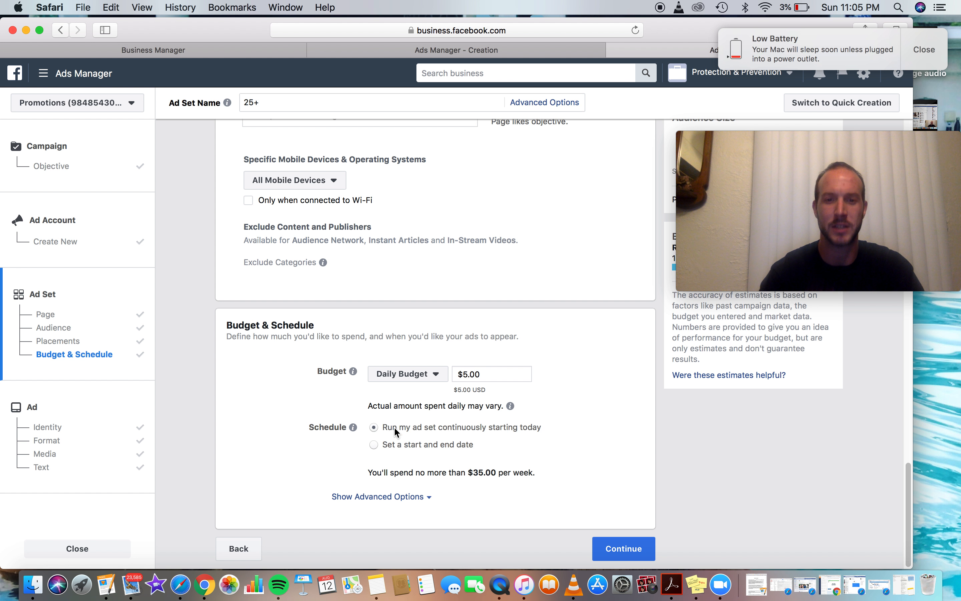
click(375, 445)
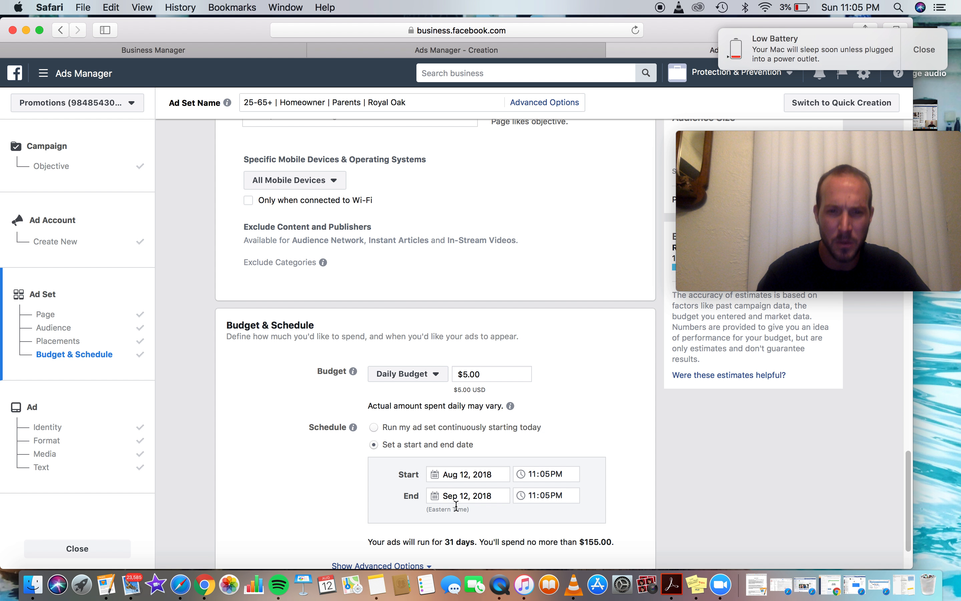
click(456, 493)
click(508, 433)
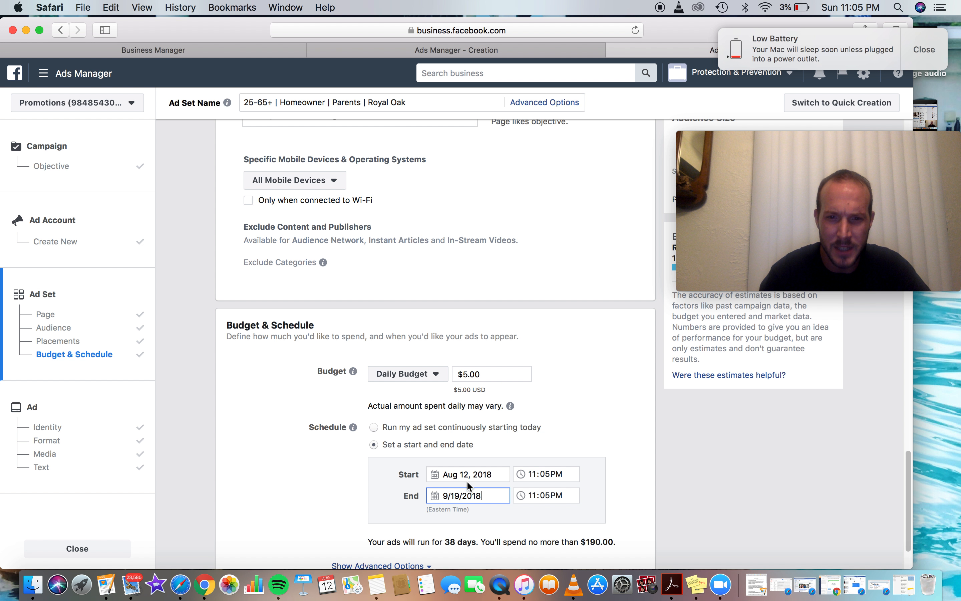
Set the ad set's end date to August 19, 2018.
click(436, 498)
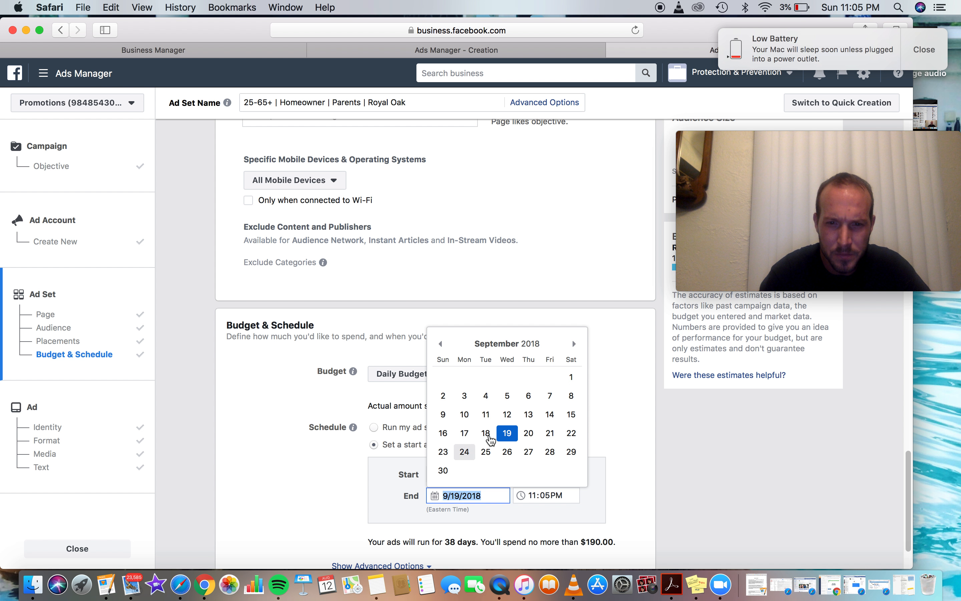
click(441, 344)
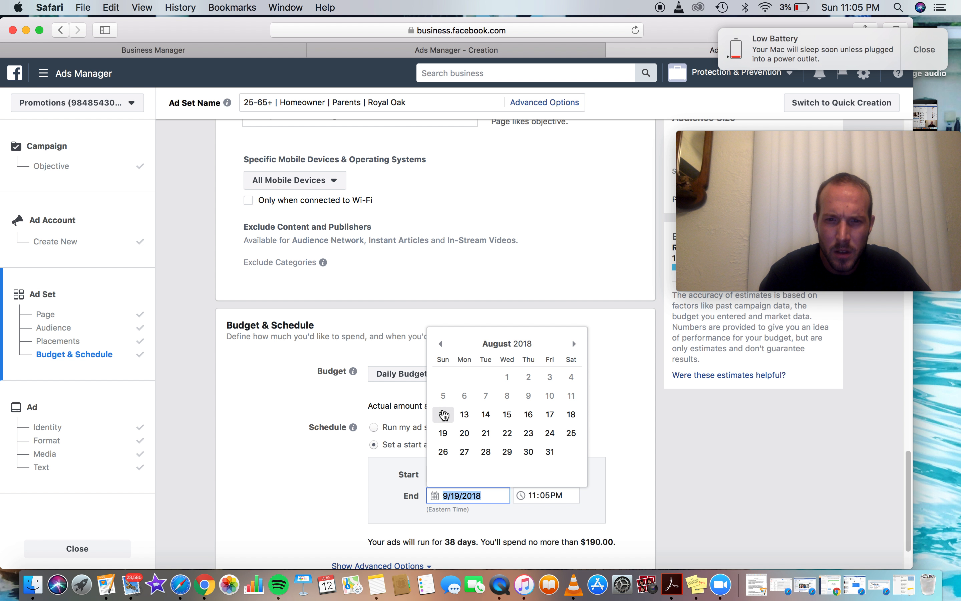
click(445, 433)
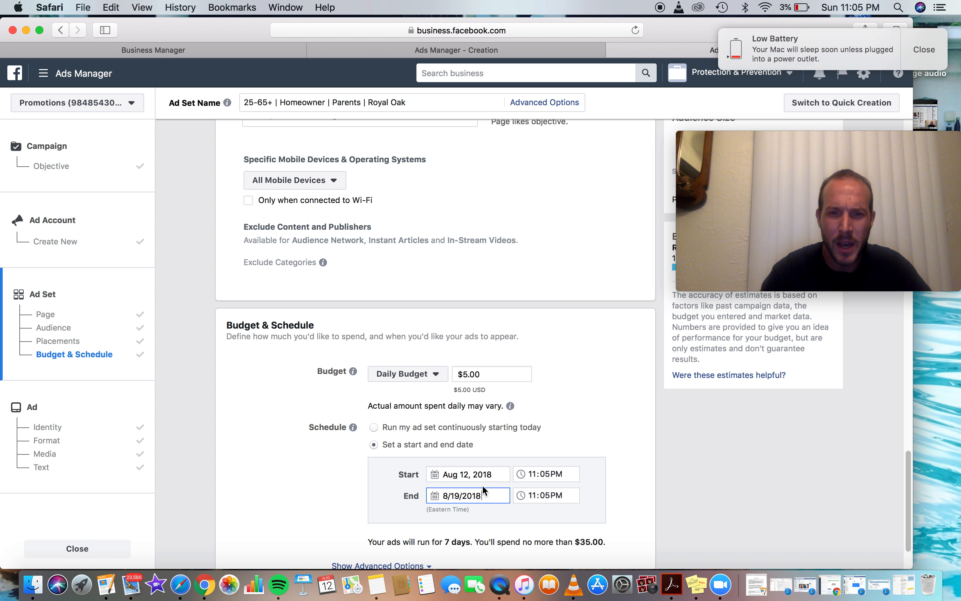
click(453, 495)
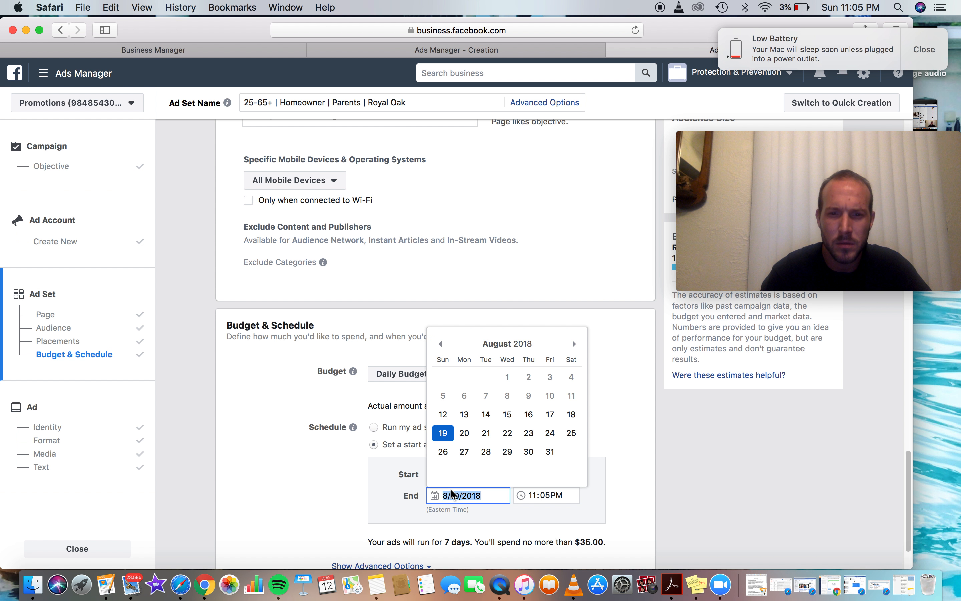
click(443, 432)
click(543, 513)
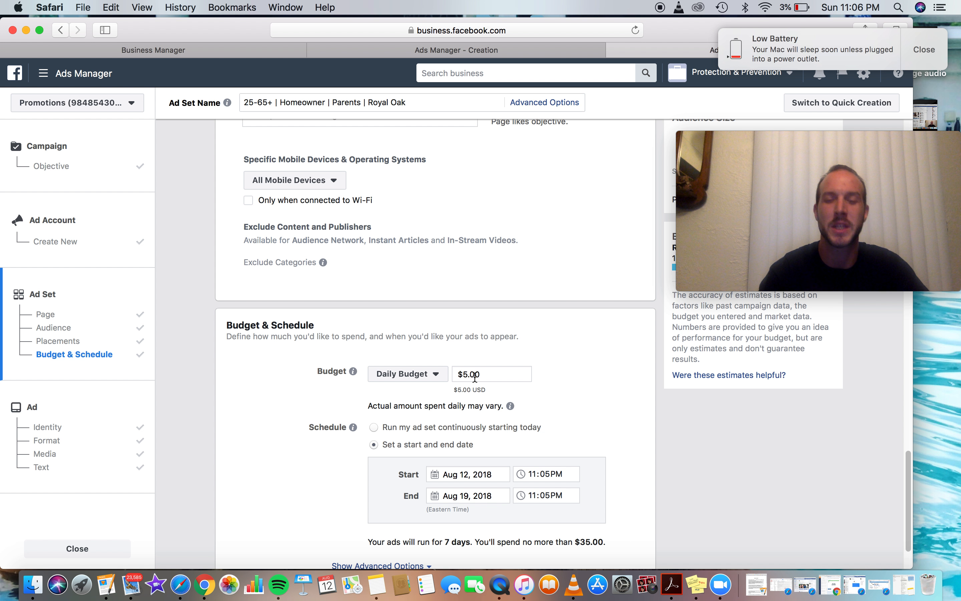
Continue to the ad level to check the ad text and preview, and close the campaign creation, saving it as a draft.
scroll(488, 386, down, 3)
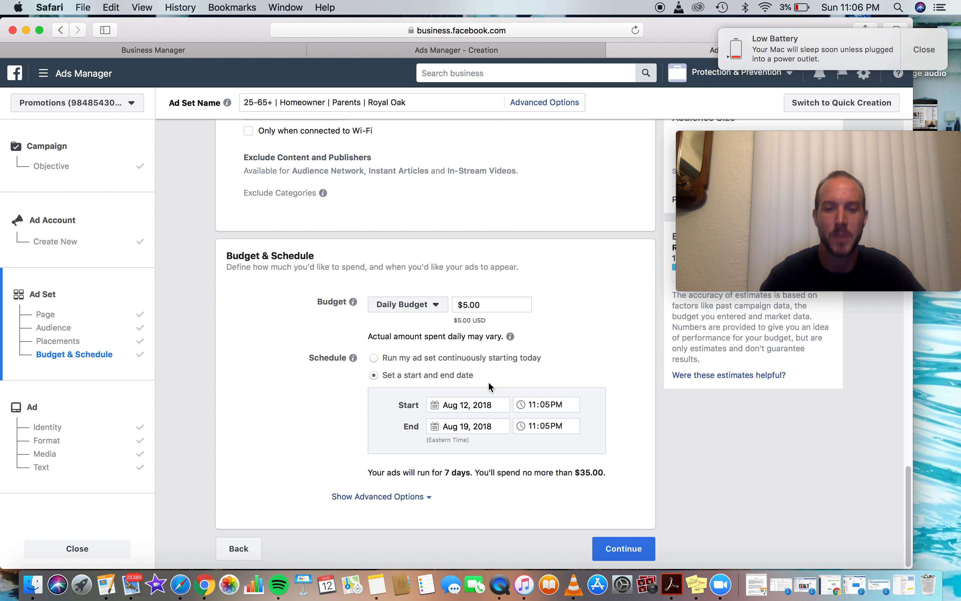
click(623, 549)
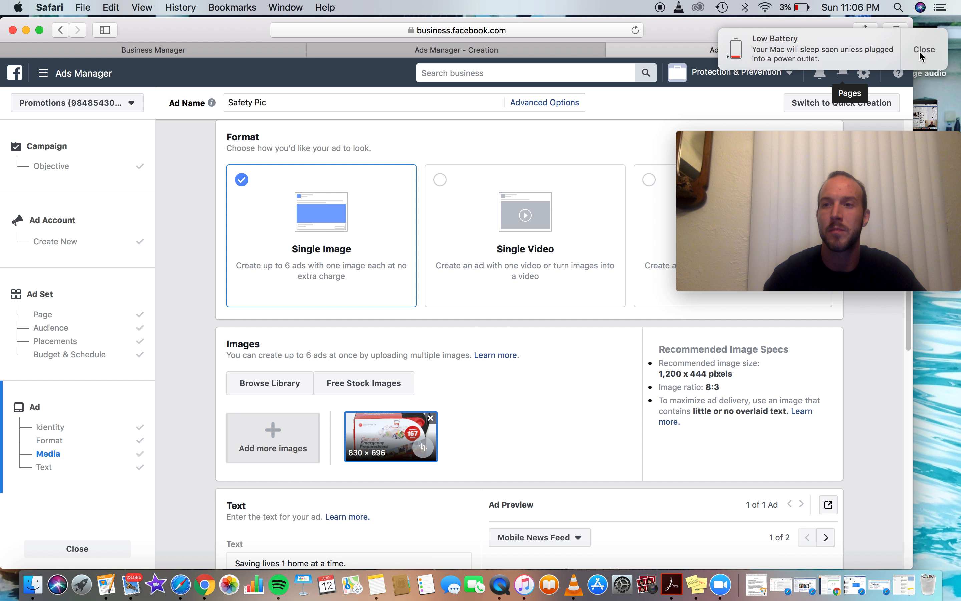
scroll(310, 265, down, 15)
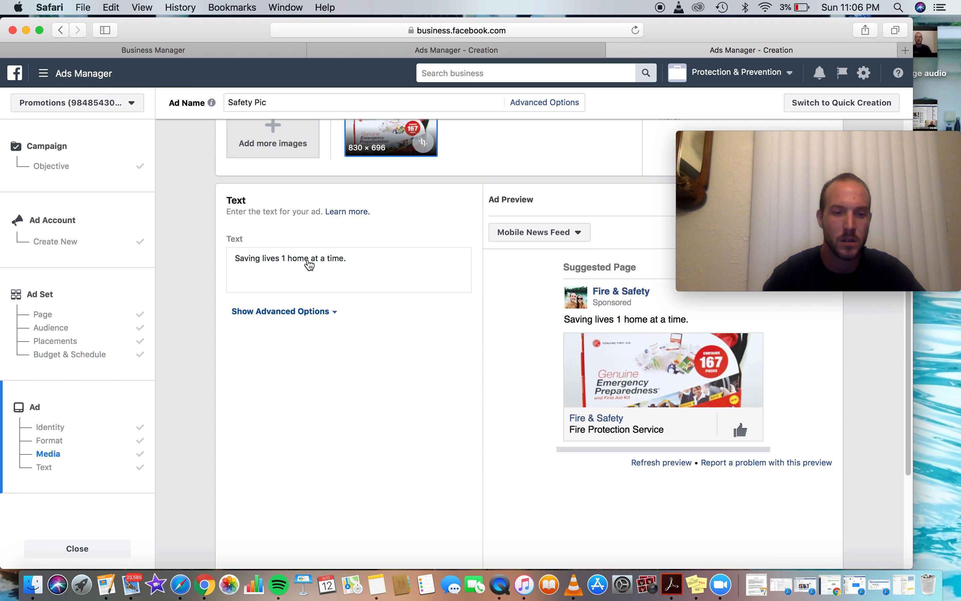
click(97, 551)
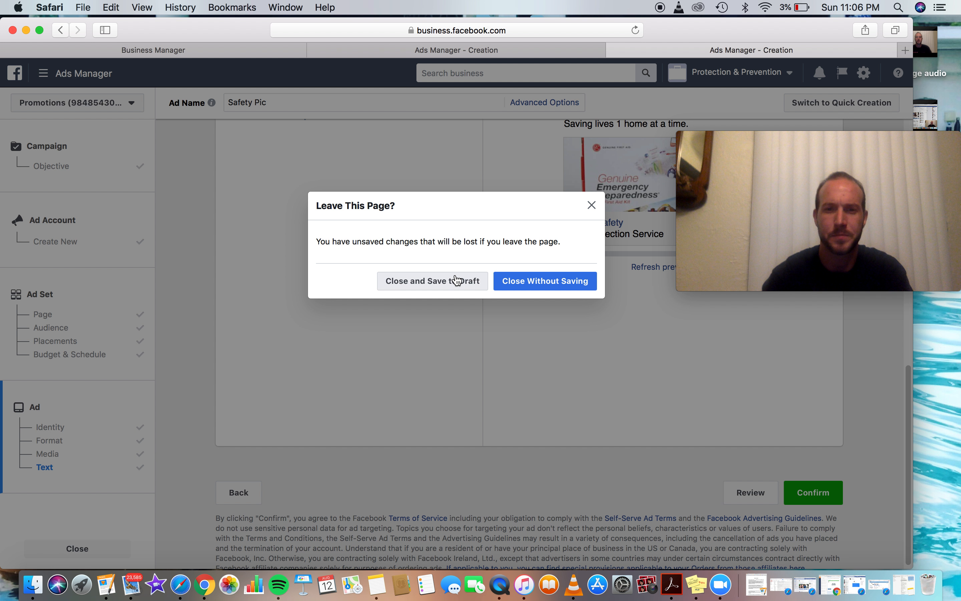
click(432, 286)
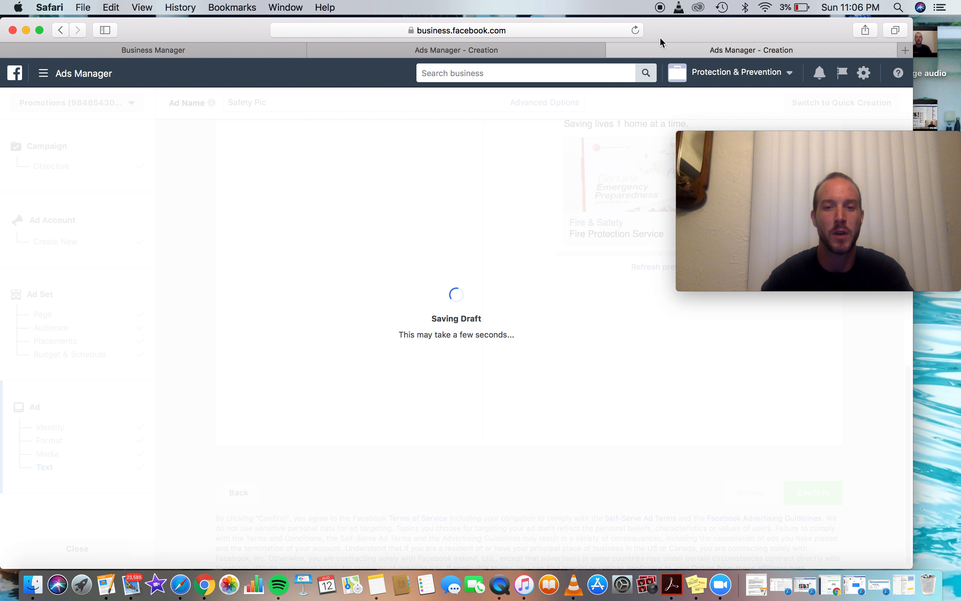
drag(257, 32, 269, 34)
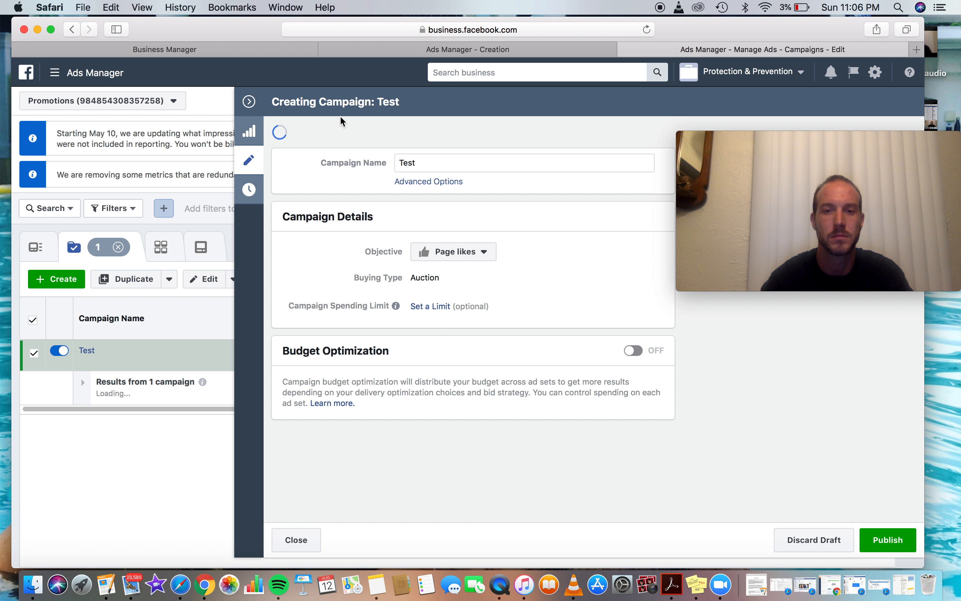
Rename the draft campaign as "Test Page Likes" and close its editor without publishing.
drag(420, 146, 337, 146)
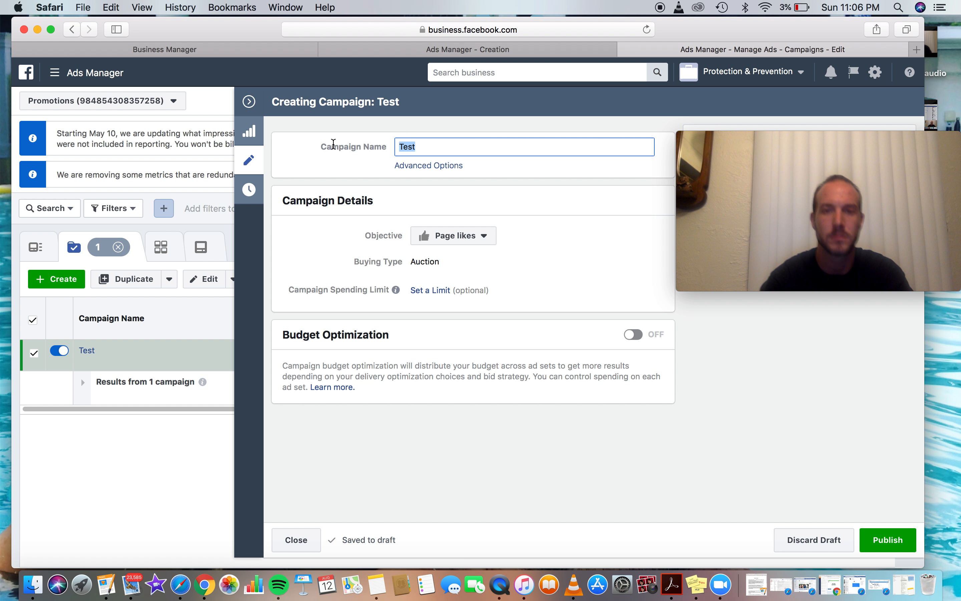
key(Right)
text(Page Likes)
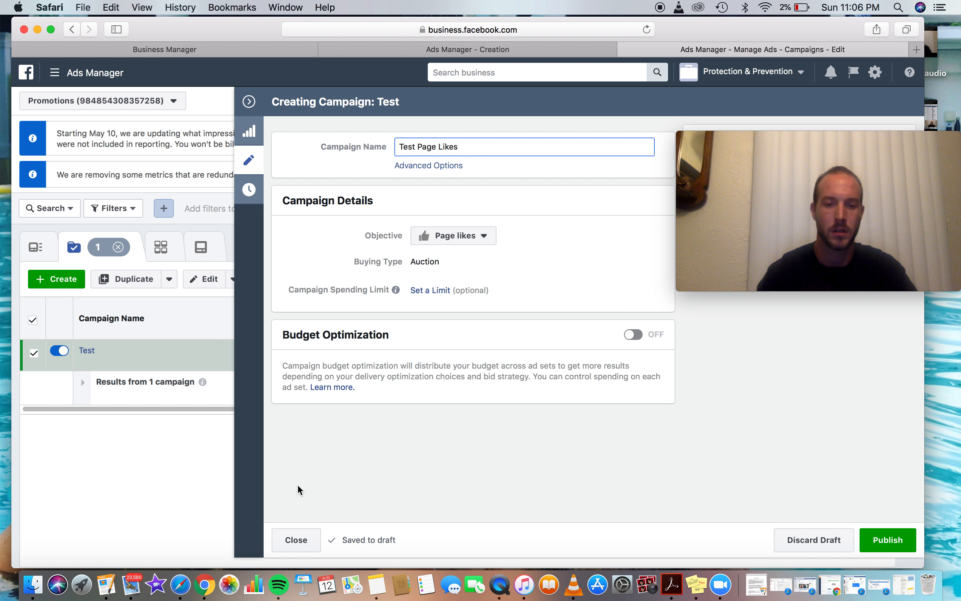
click(297, 541)
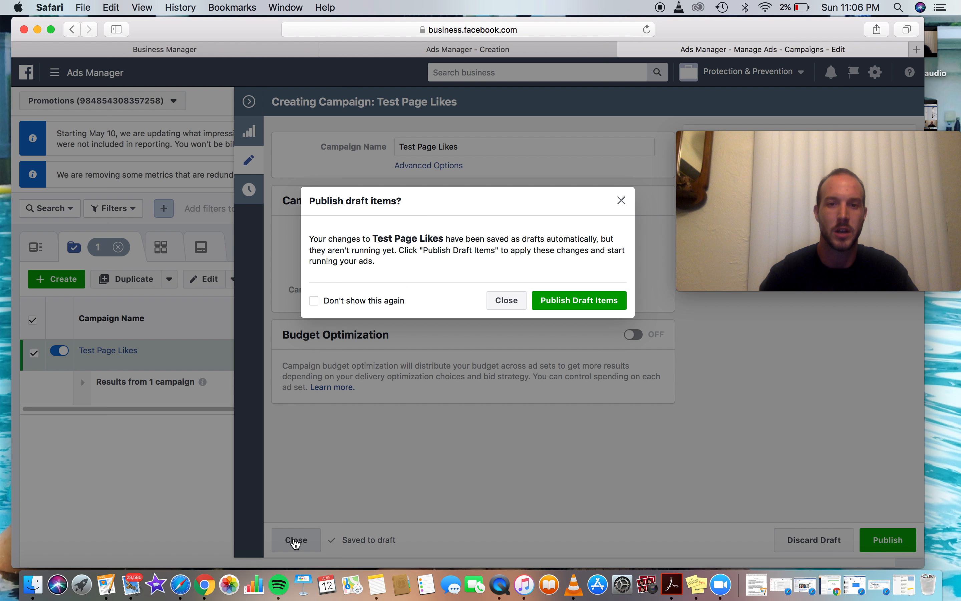
click(504, 301)
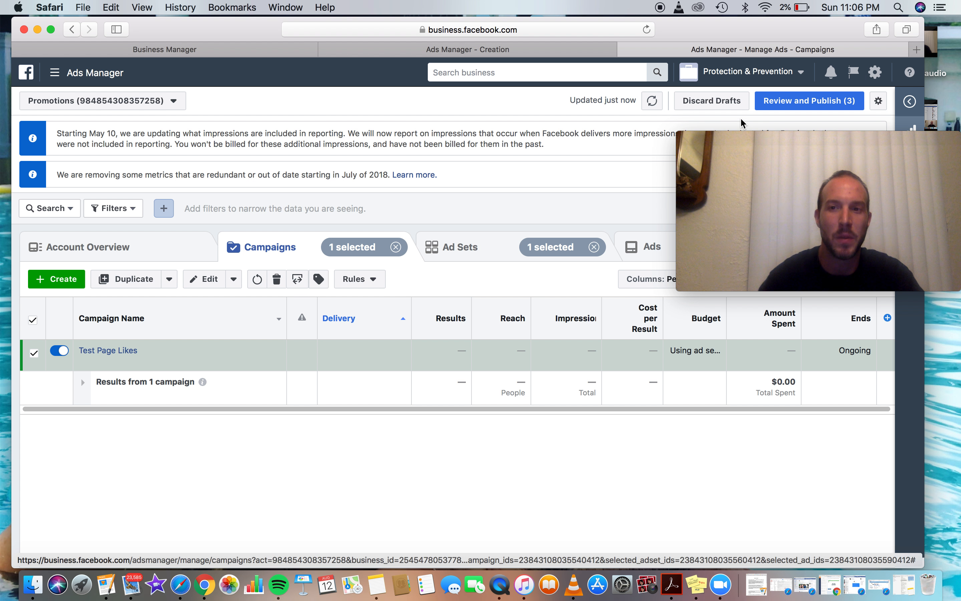
Check the drafted ad set and ad in the lists, and open the review of the draft items for publishing.
click(710, 205)
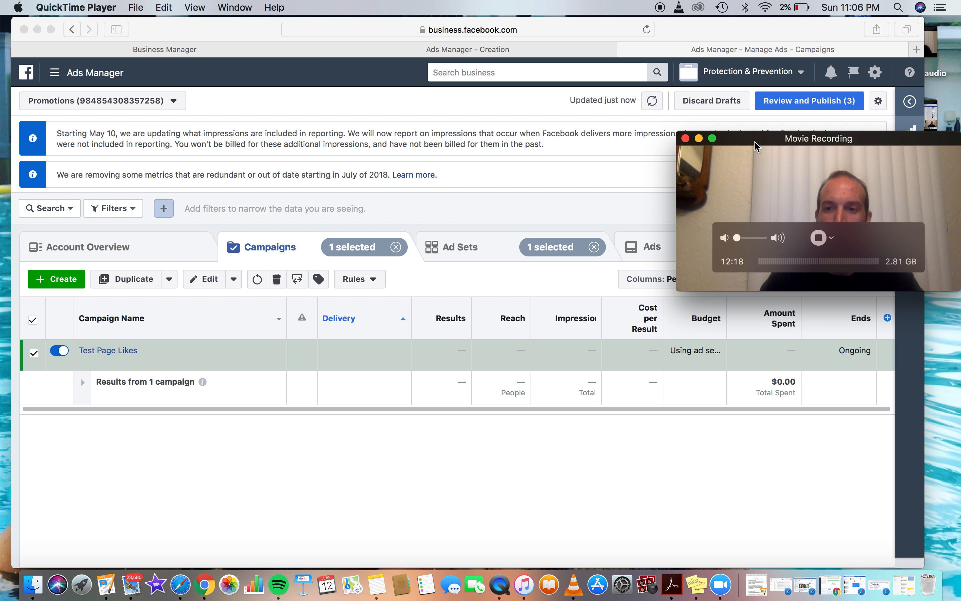
drag(767, 142, 749, 422)
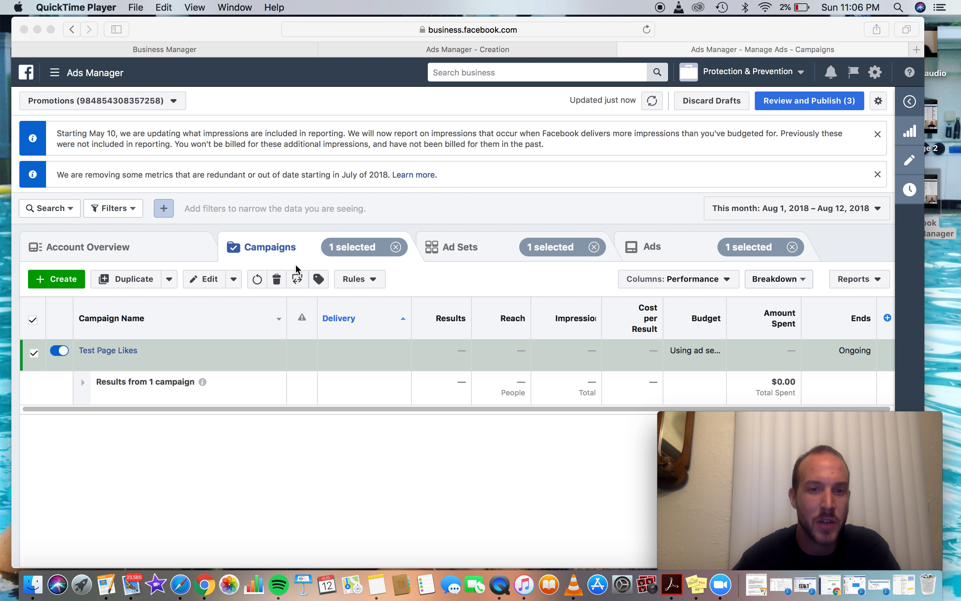
click(470, 249)
click(470, 248)
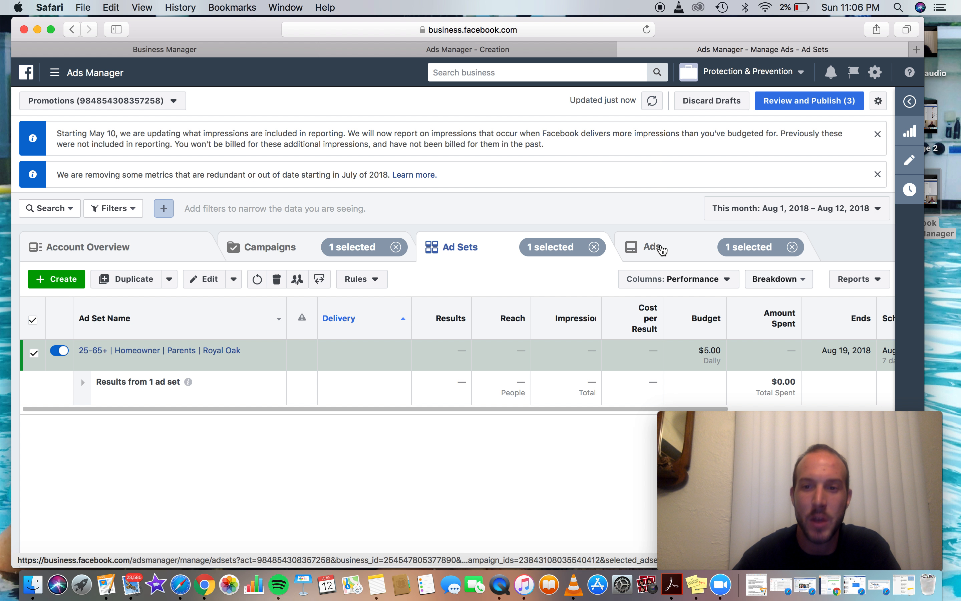
click(662, 249)
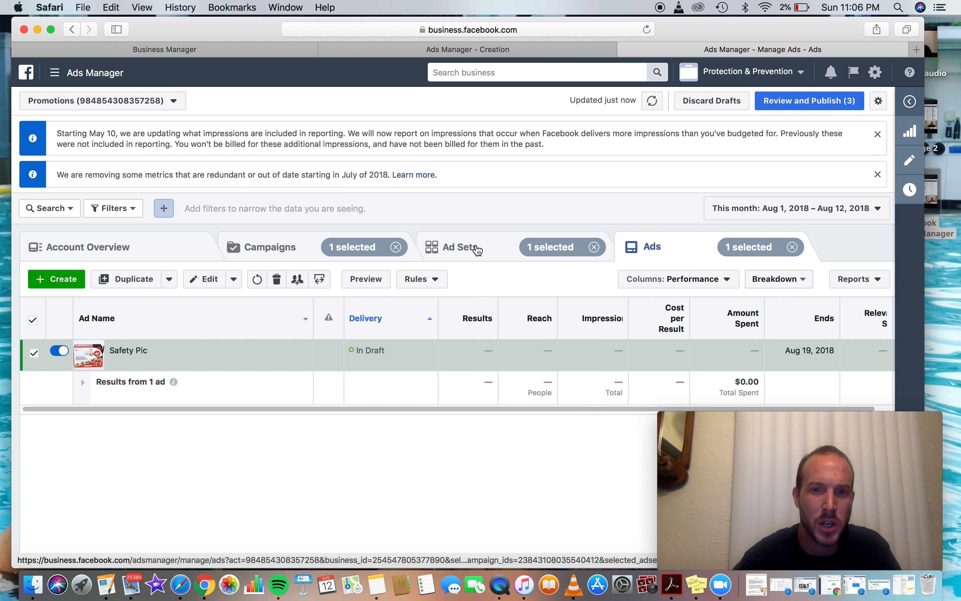
click(478, 249)
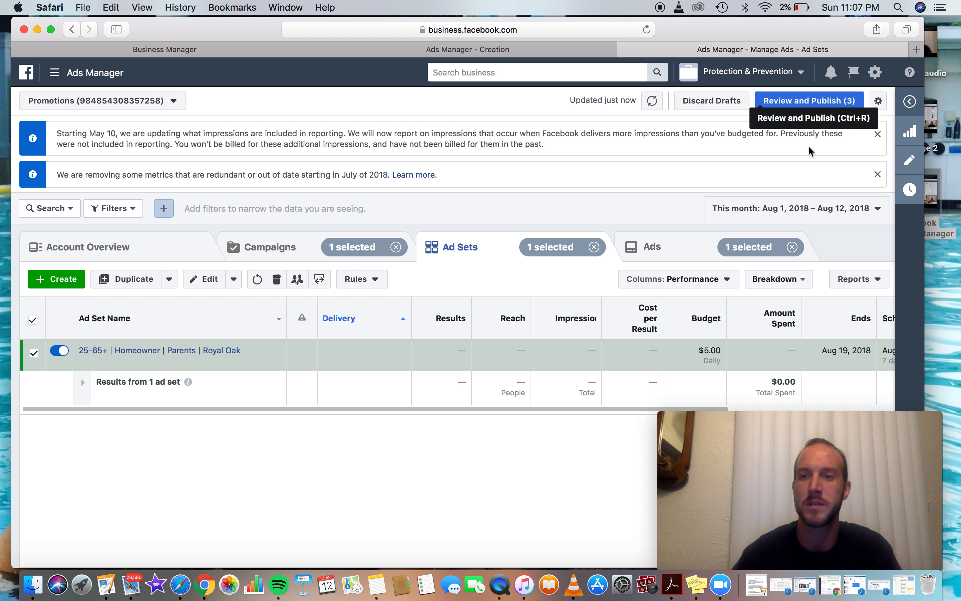
click(791, 101)
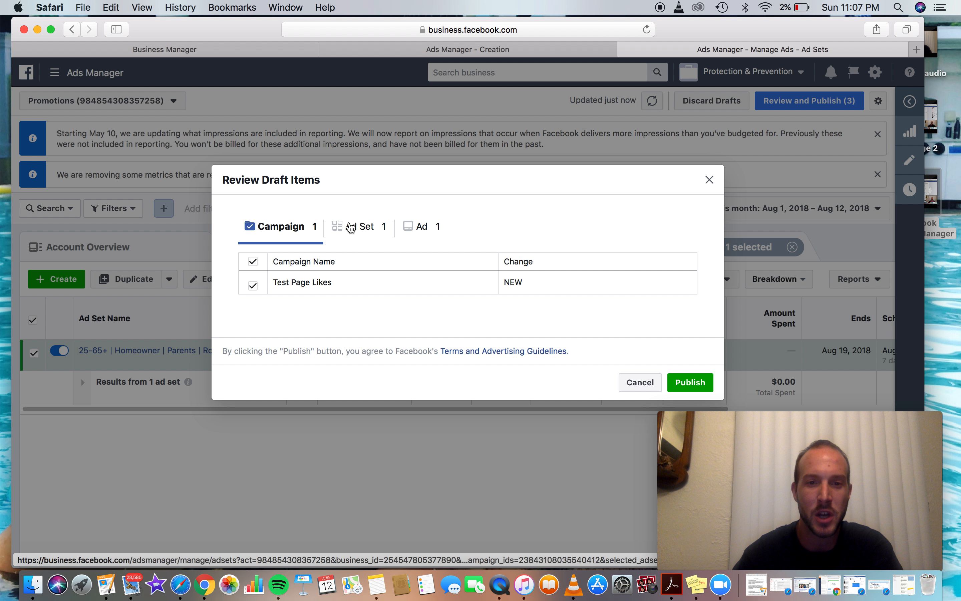
Check the campaign, ad set and ad entries among the draft items, and close the review without publishing.
click(349, 227)
click(415, 231)
click(368, 229)
click(281, 229)
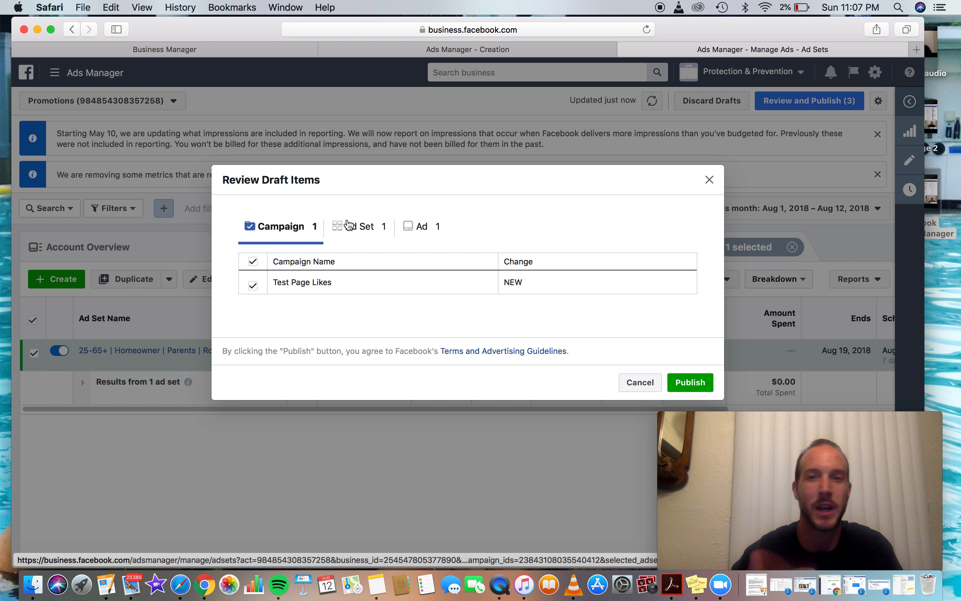
click(709, 177)
View the duplication options for the "25-65+ | Homeowner | Parents | Royal Oak" ad set, and close them without making a copy.
mouse_move(455, 321)
scroll(528, 298, right, 1)
scroll(469, 322, left, 2)
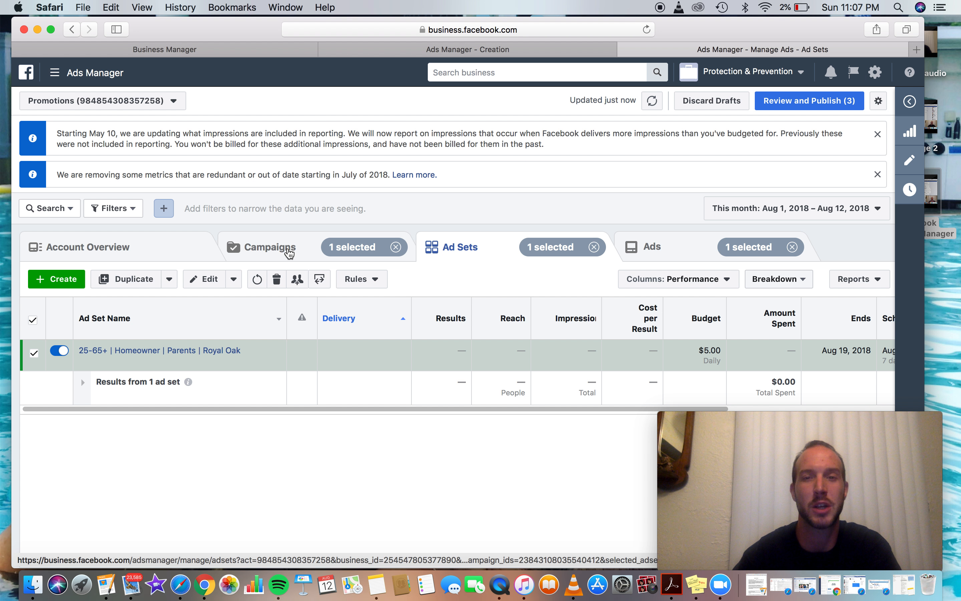
mouse_move(188, 365)
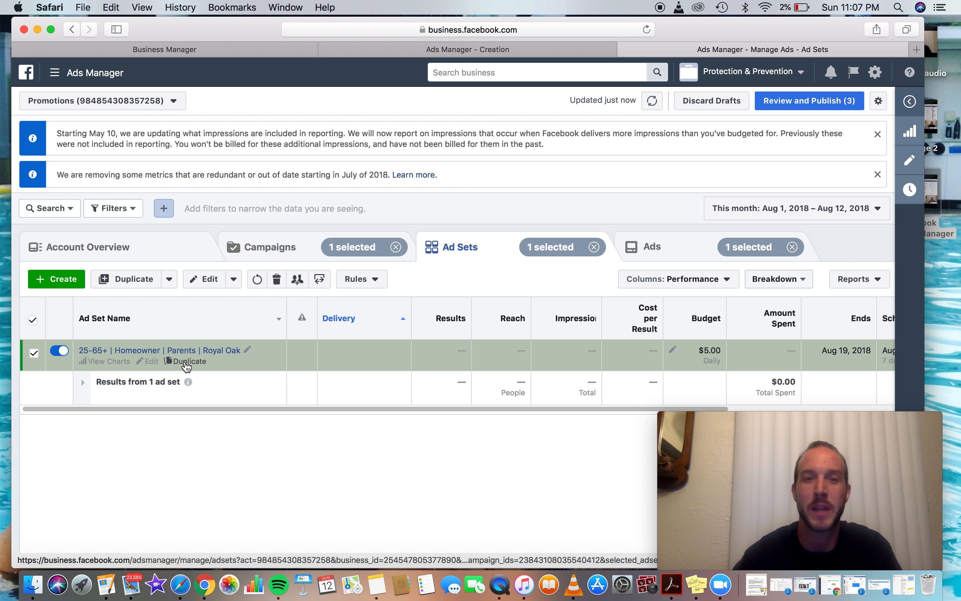
click(187, 361)
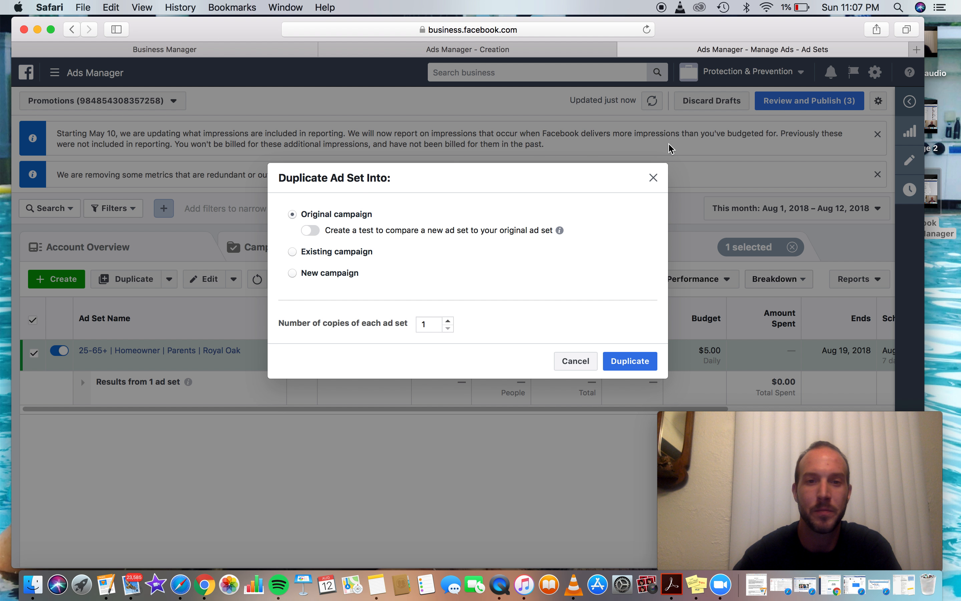
click(654, 178)
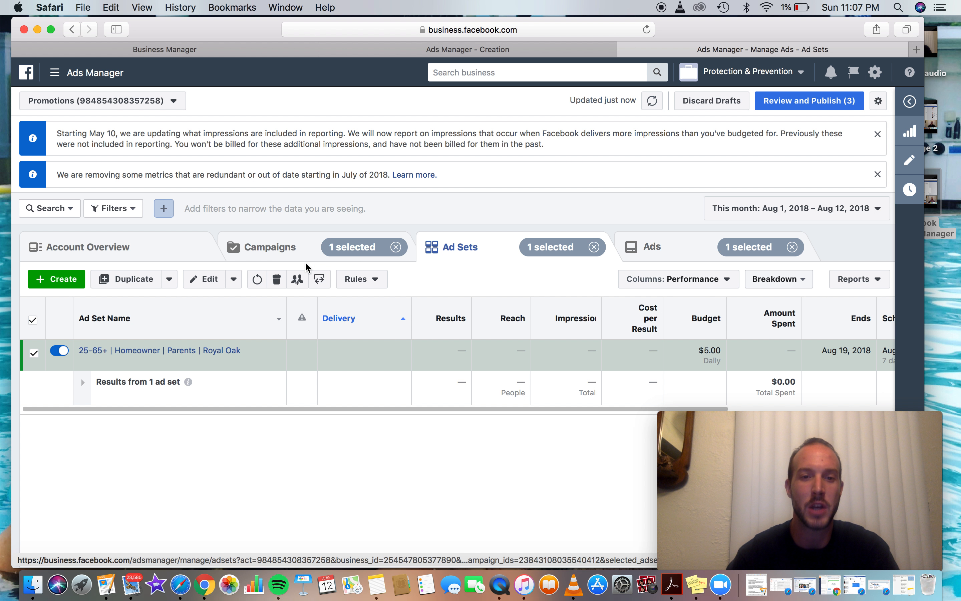
mouse_move(225, 365)
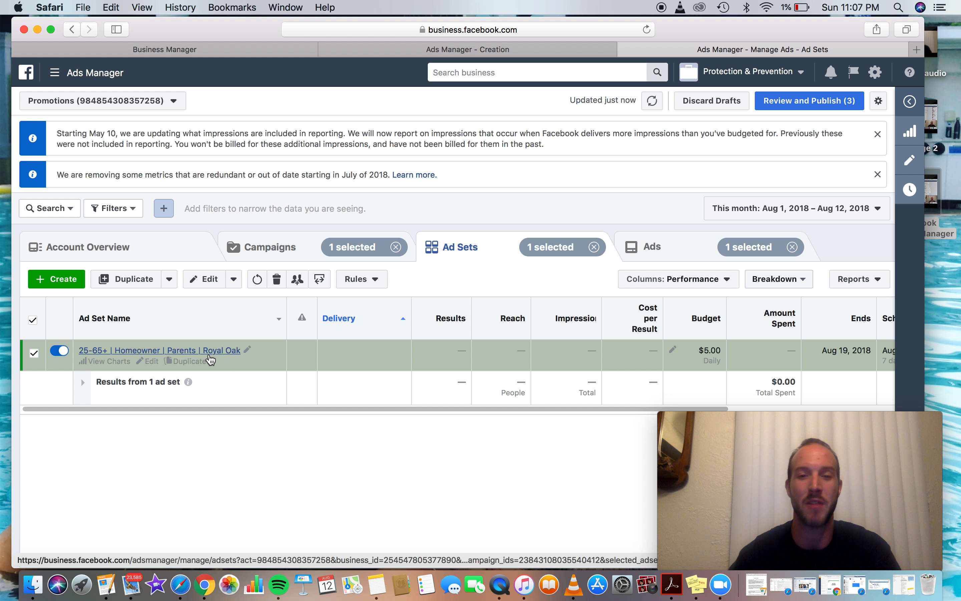